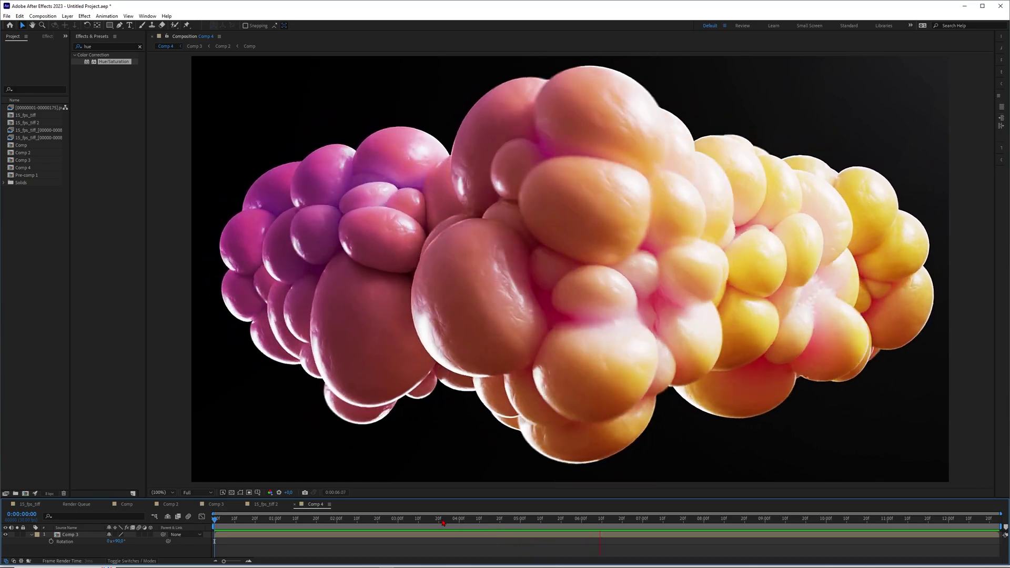
Review the rendered balloon animation in After Effects and the browser pages for Bubble Inflate and 3dbonfire's Patreon
left_click(509, 524)
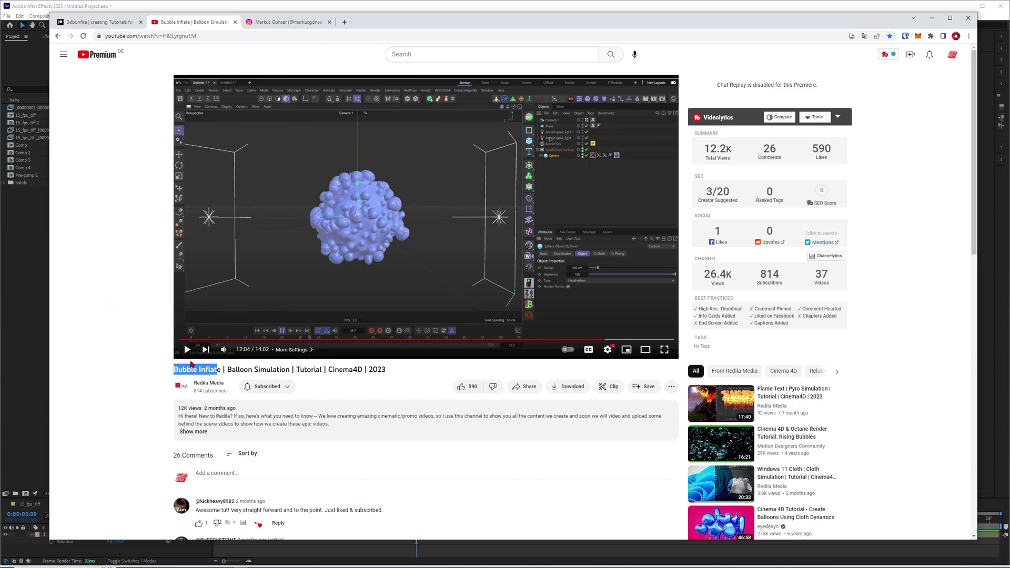
left_click_drag(174, 370, 218, 370)
key("ctrl+shift+Tab")
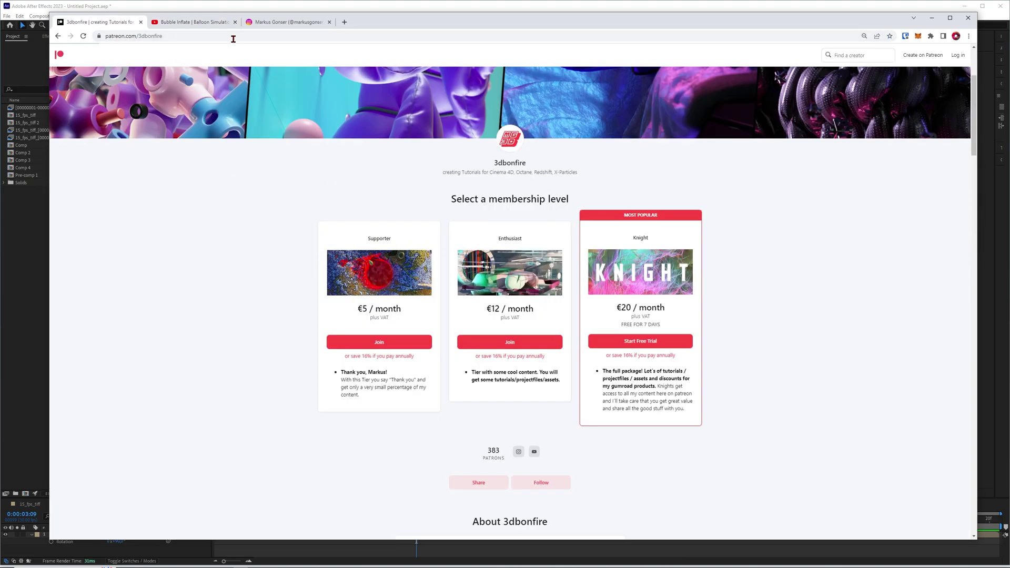
left_click_drag(168, 36, 96, 35)
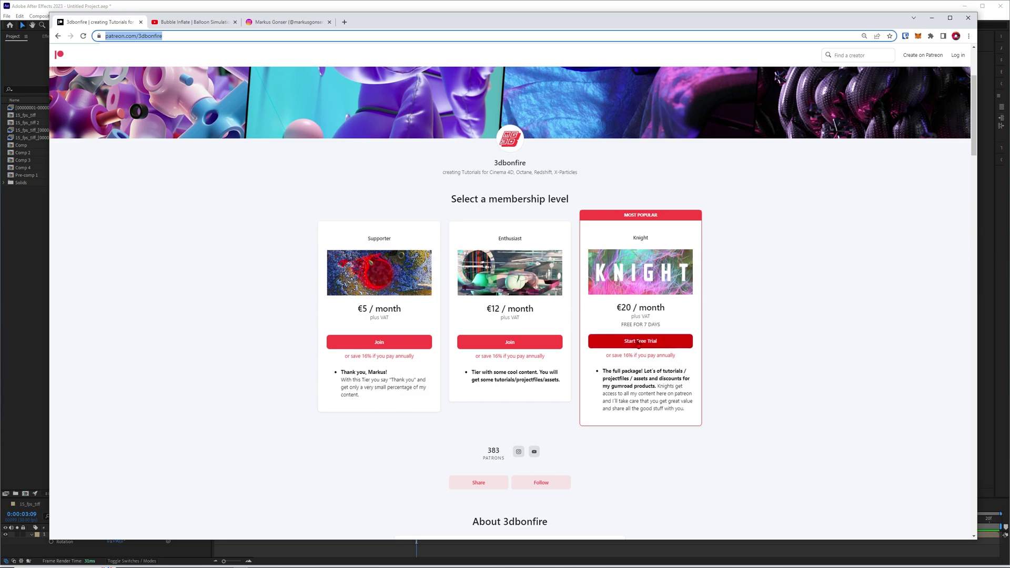
left_click(292, 23)
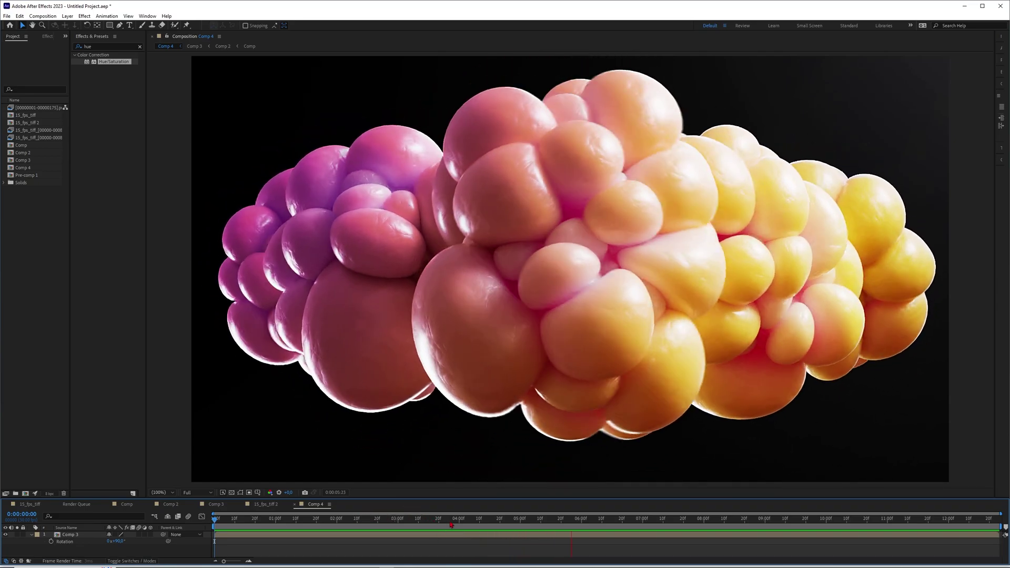
left_click(442, 520)
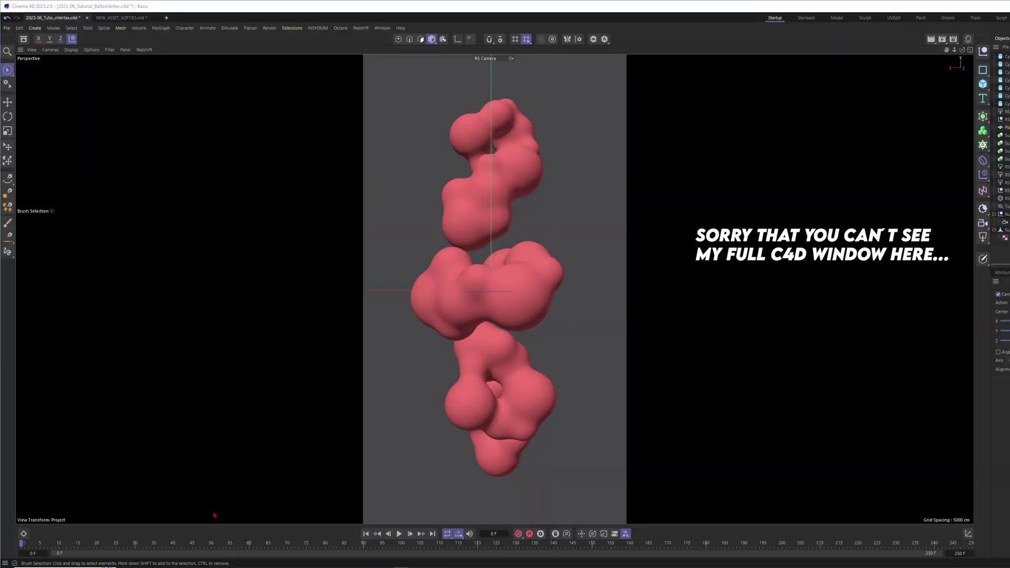
Play the balloon simulation in Cinema 4D and scrub through its frames to examine how the clusters inflate
key("F8")
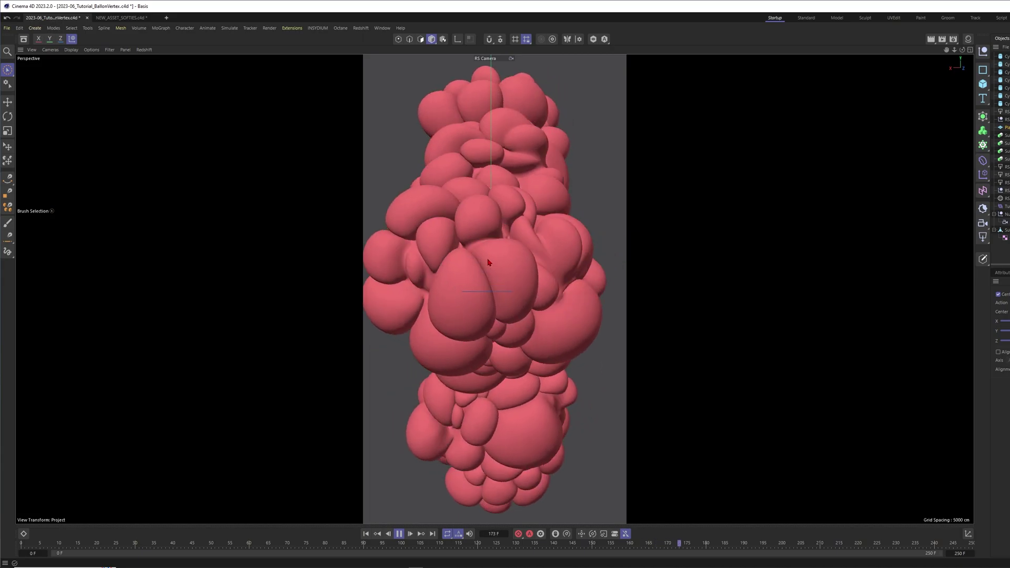
left_click(399, 534)
left_click_drag(372, 549, 410, 544)
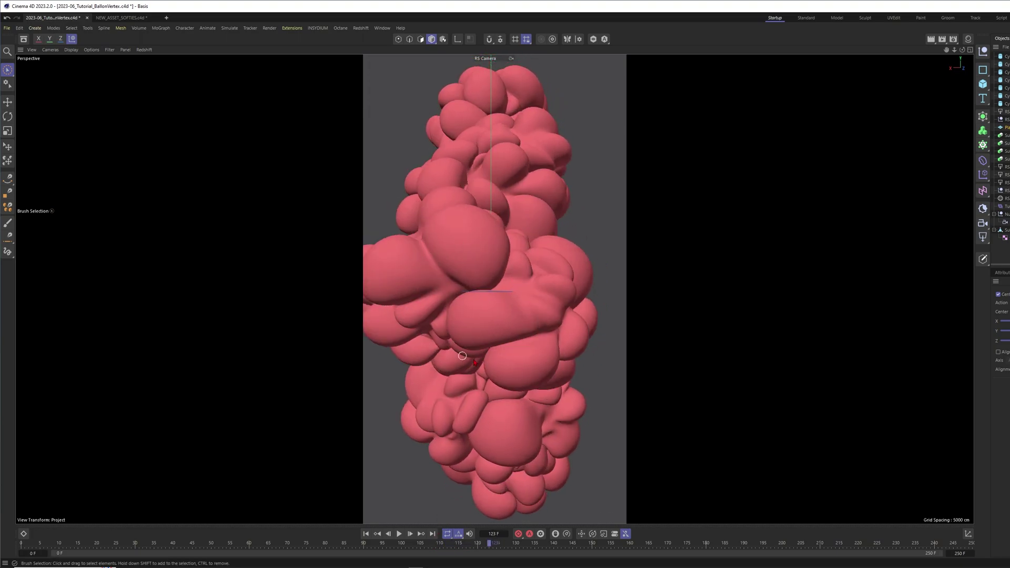
left_click_drag(490, 543, 504, 543)
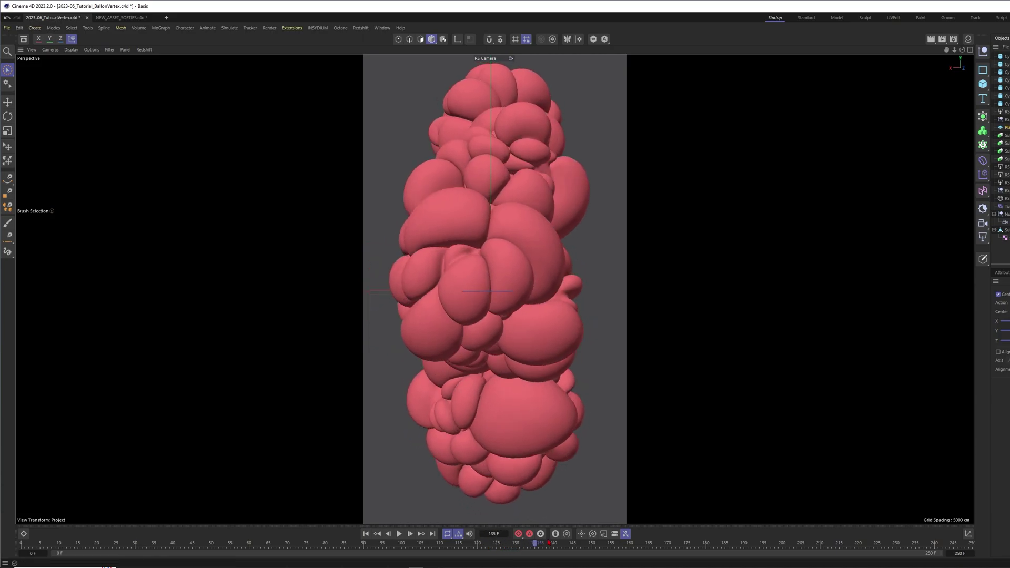
left_click_drag(619, 536, 779, 543)
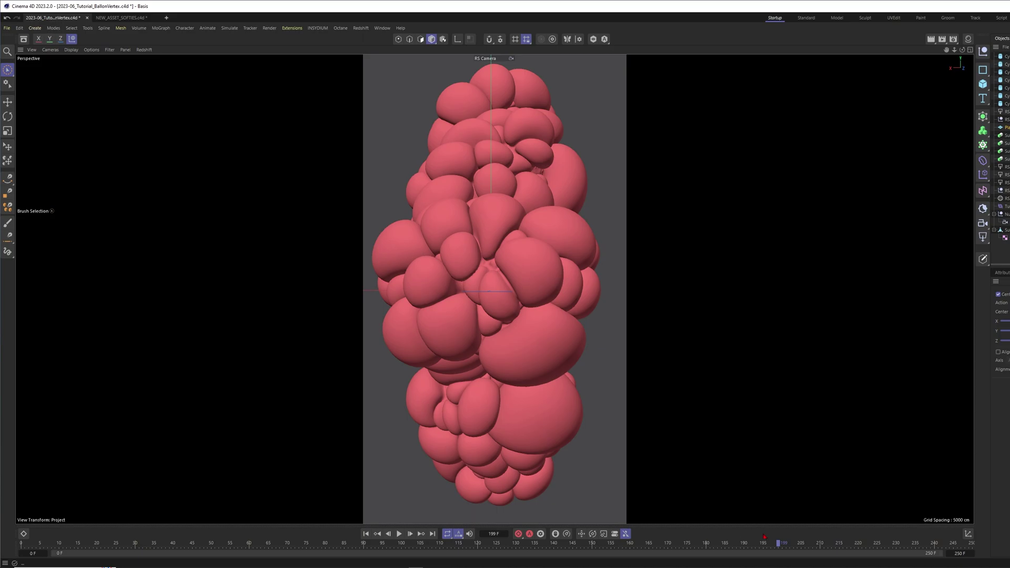
left_click_drag(768, 545, 749, 521)
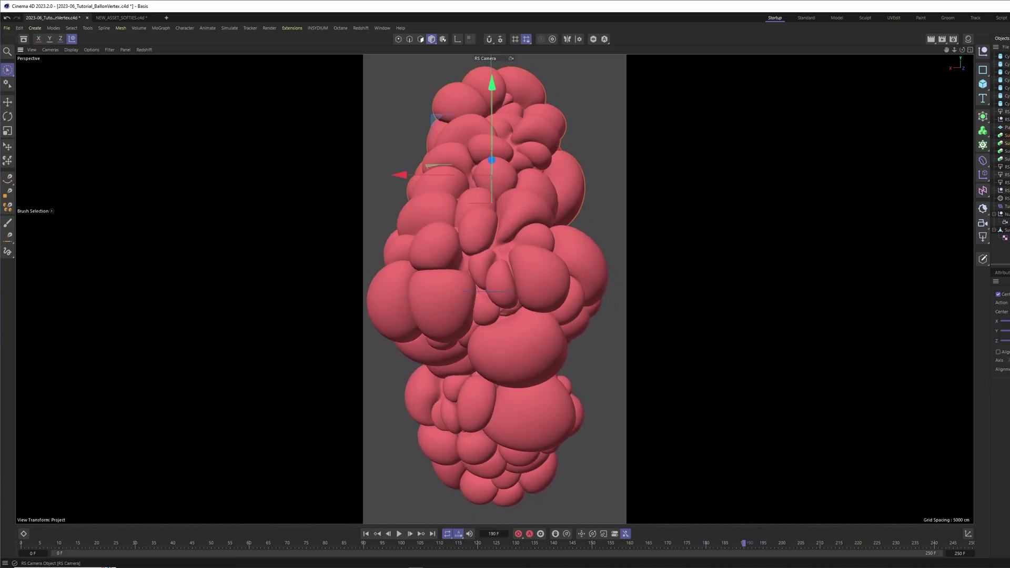
Leave the RS Camera view and delete the extra balloon clusters, keeping only one cluster
left_click(1007, 222)
left_click_drag(516, 369, 499, 341, "alt")
right_click_drag(499, 341, 547, 337, "alt")
left_click_drag(513, 321, 529, 301, "alt")
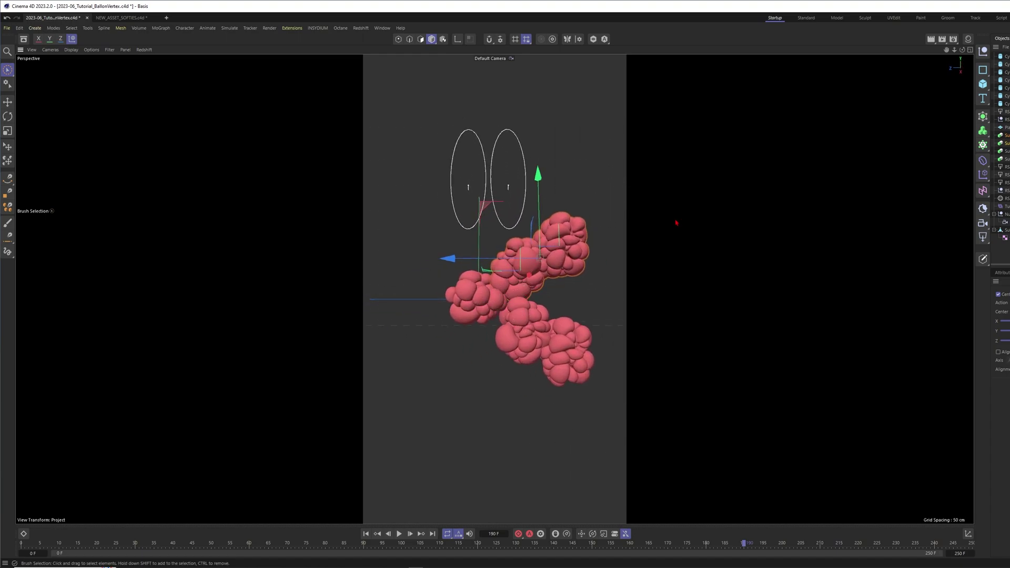
left_click(1006, 159)
key("Delete")
left_click(1007, 151)
left_click(1007, 135, "shift")
key("Delete")
Inspect the remaining balloon cluster from the side, and preview it through the RS Camera at frame 95
right_click_drag(470, 303, 518, 297, "alt")
left_click_drag(518, 298, 462, 279, "alt")
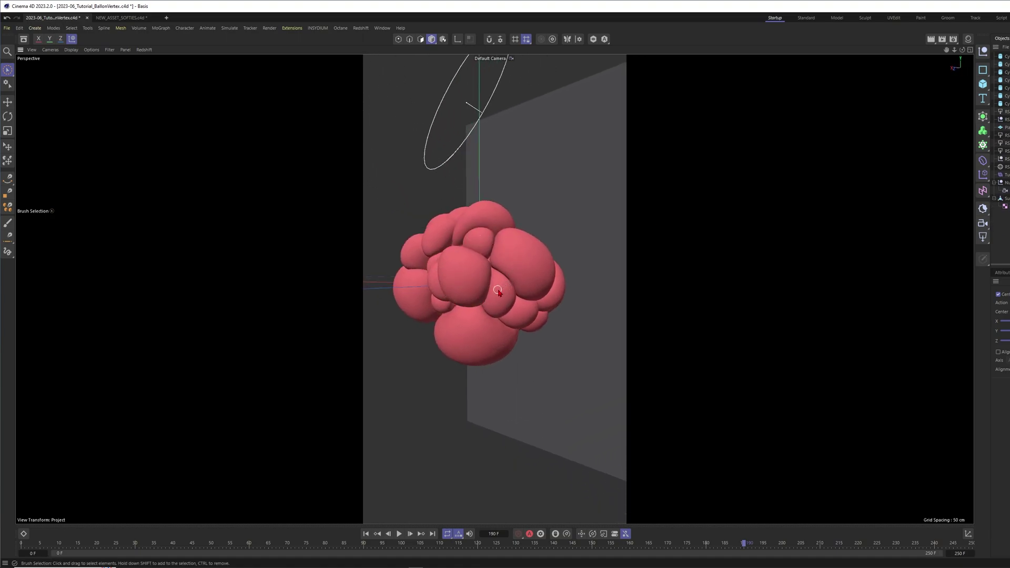
left_click(1008, 191)
left_click_drag(108, 543, 382, 544)
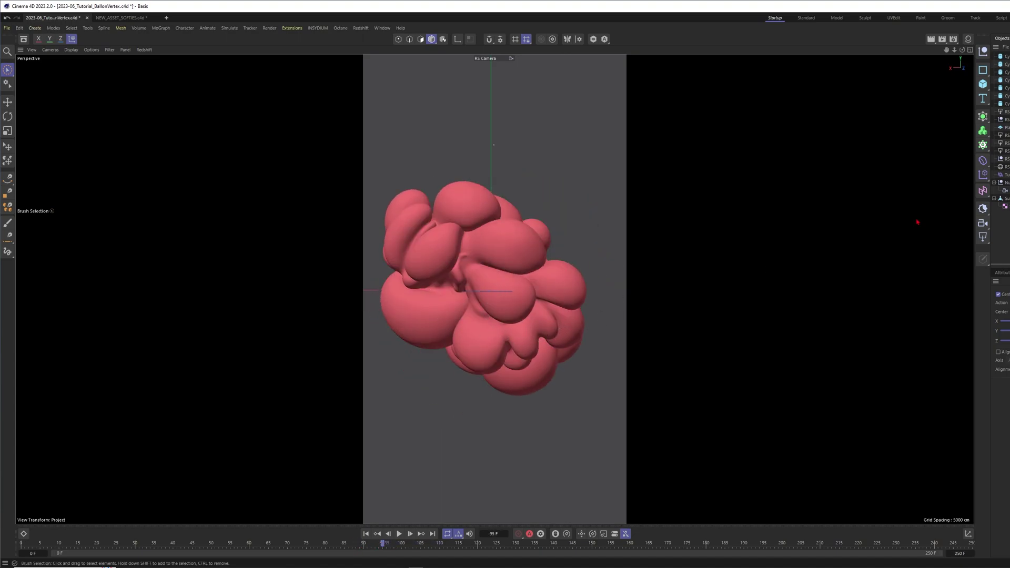
Switch to the NEW_ASSET_SOFTIES.c4d project and display the rows of blob assets with shaded wireframe lines
left_click(126, 18)
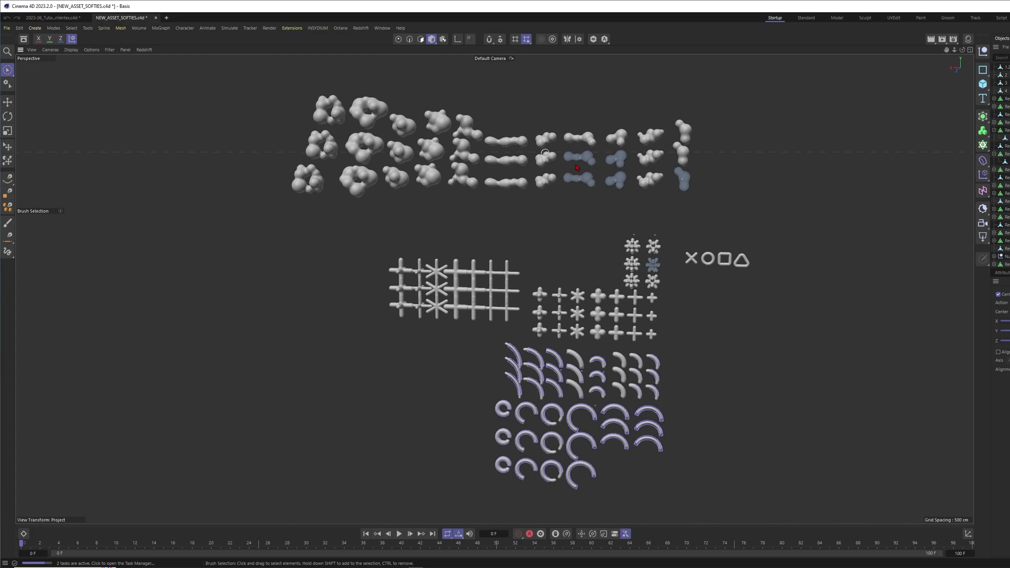
middle_click_drag(555, 336, 543, 313, "alt")
scroll(547, 147, "up", 5)
middle_click_drag(374, 72, 581, 220, "alt")
scroll(581, 220, "up", 4)
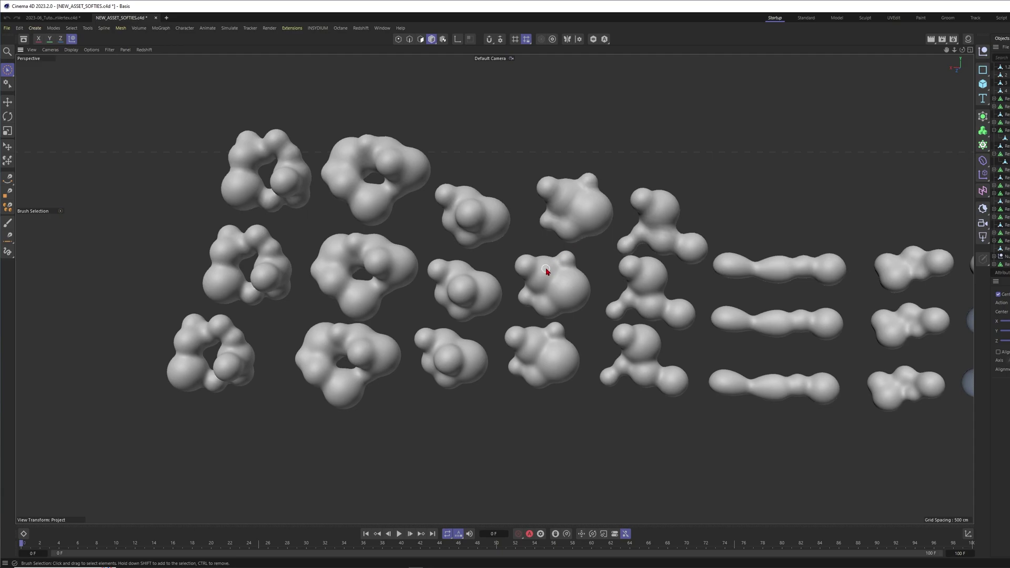
key("n")
key("b")
scroll(525, 274, "down", 3)
scroll(525, 274, "up", 1)
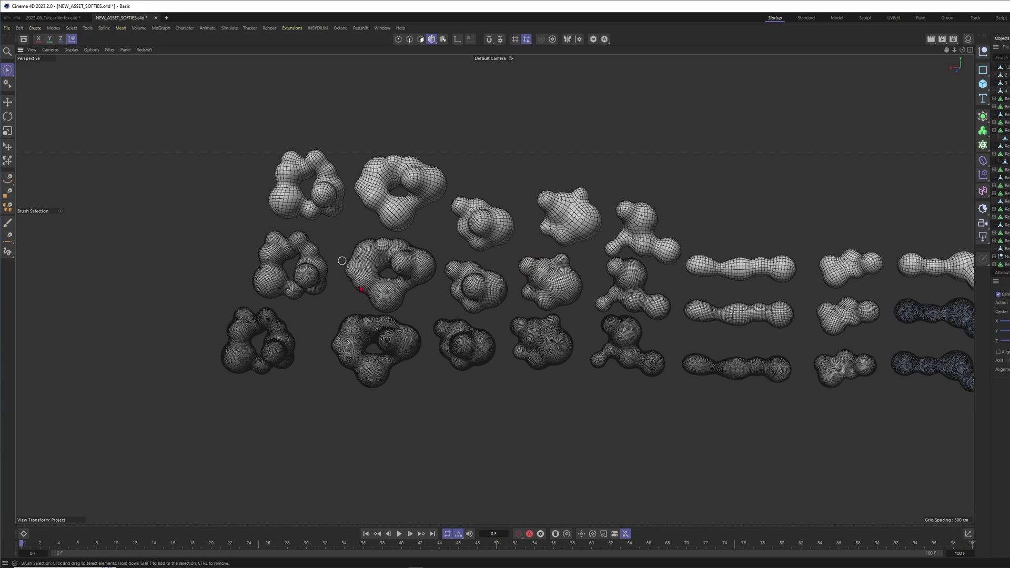
Compare the mesh density of the three versions of the first ring-shaped blob
middle_click_drag(354, 310, 496, 290, "alt")
scroll(395, 180, "up", 2)
scroll(433, 174, "up", 2)
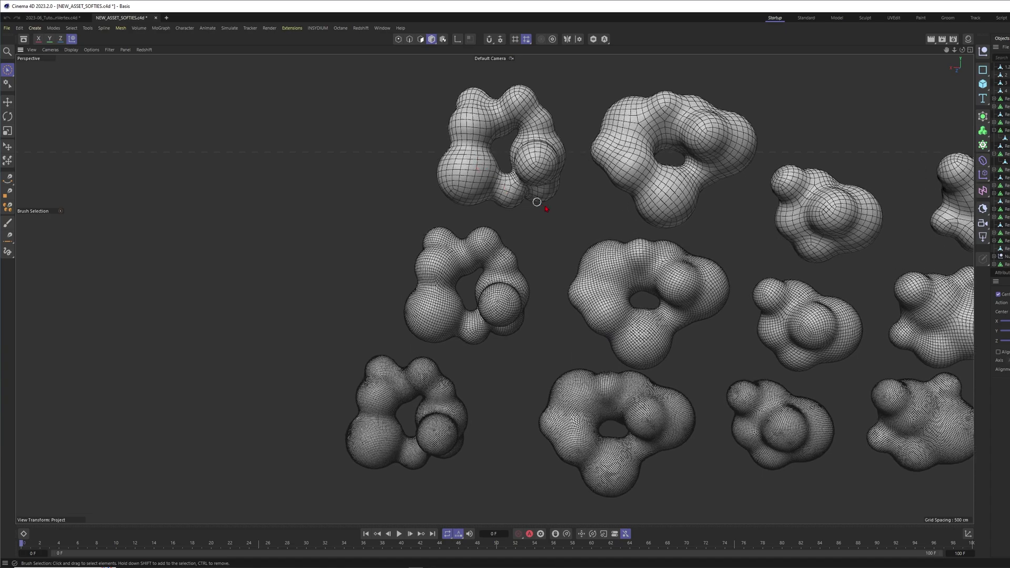
middle_click_drag(495, 168, 465, 203)
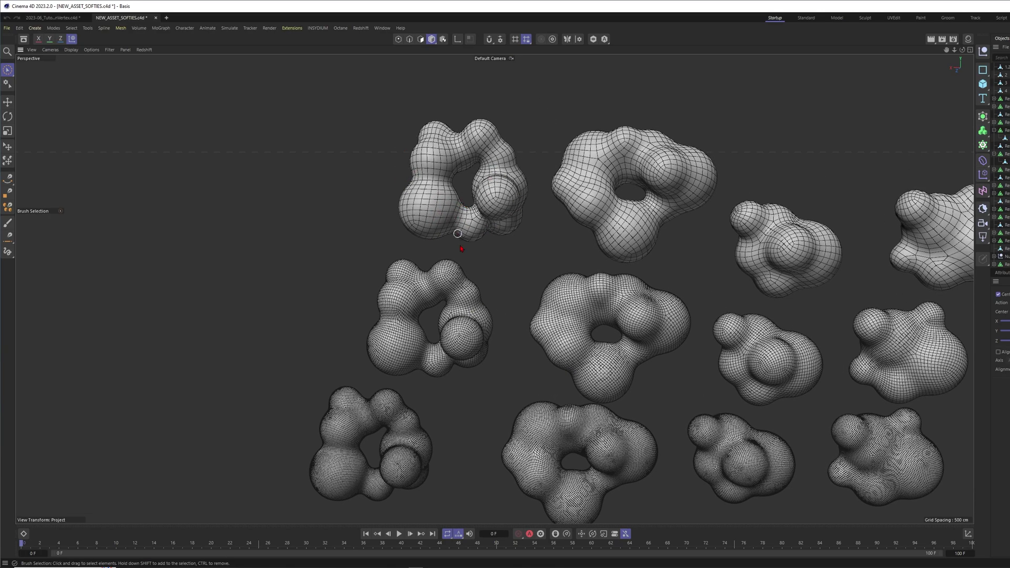
scroll(426, 229, "up", 3)
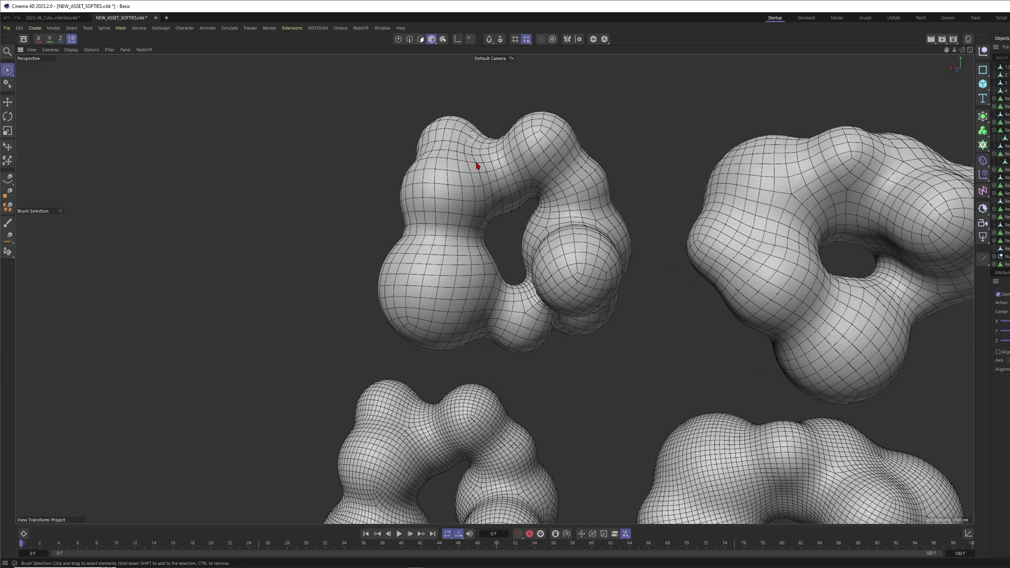
left_click(474, 225)
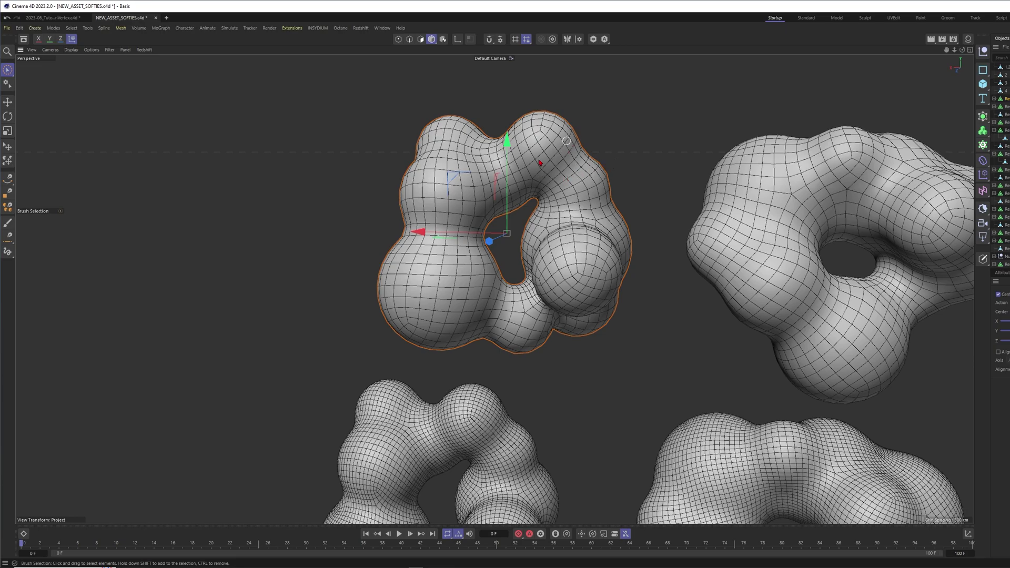
scroll(542, 337, "down", 4)
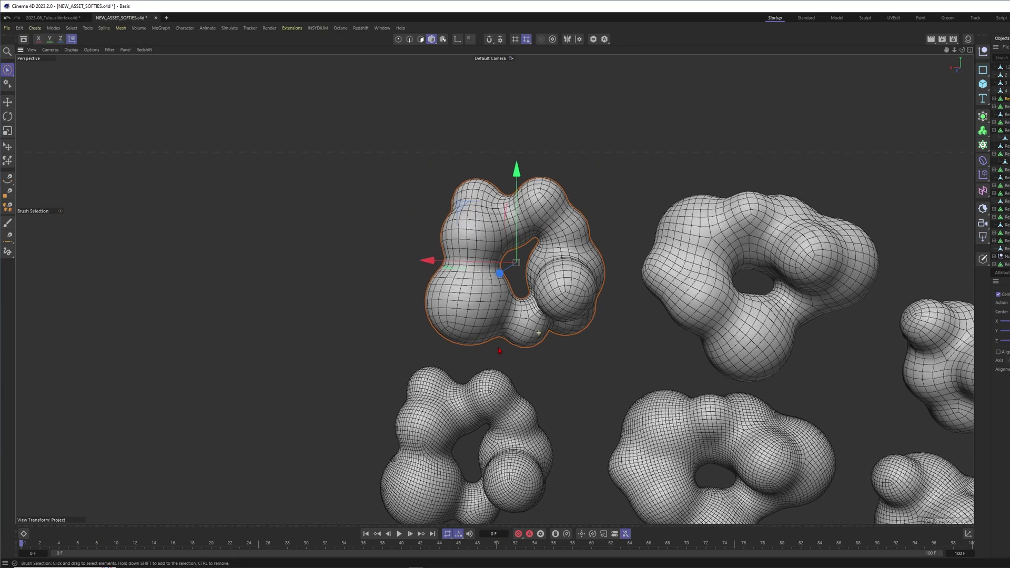
middle_click_drag(541, 336, 568, 63, "alt")
scroll(489, 281, "down", 2)
left_click_drag(495, 289, 573, 130, "alt")
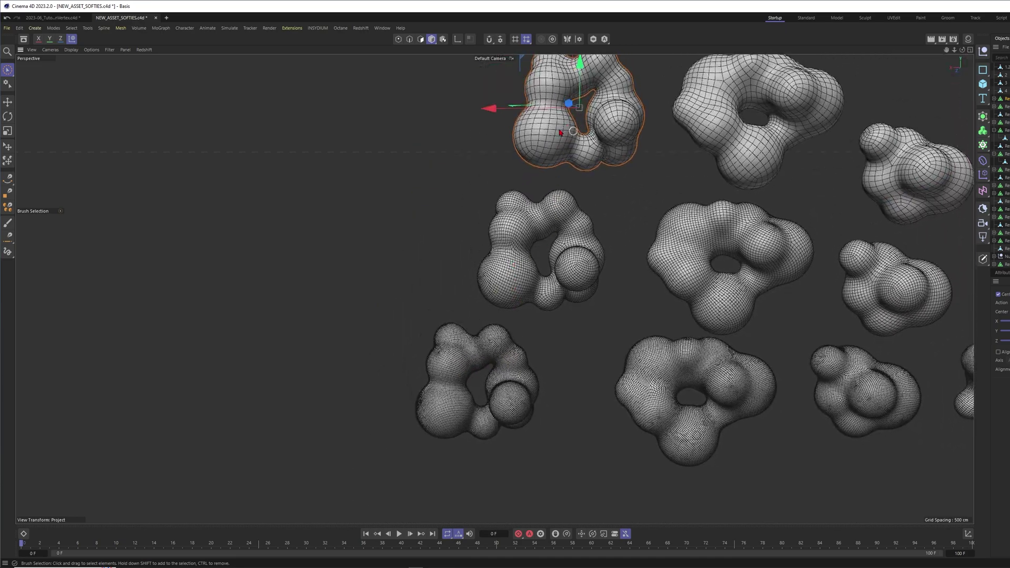
left_click(515, 226)
left_click(474, 347)
scroll(470, 337, "up", 5)
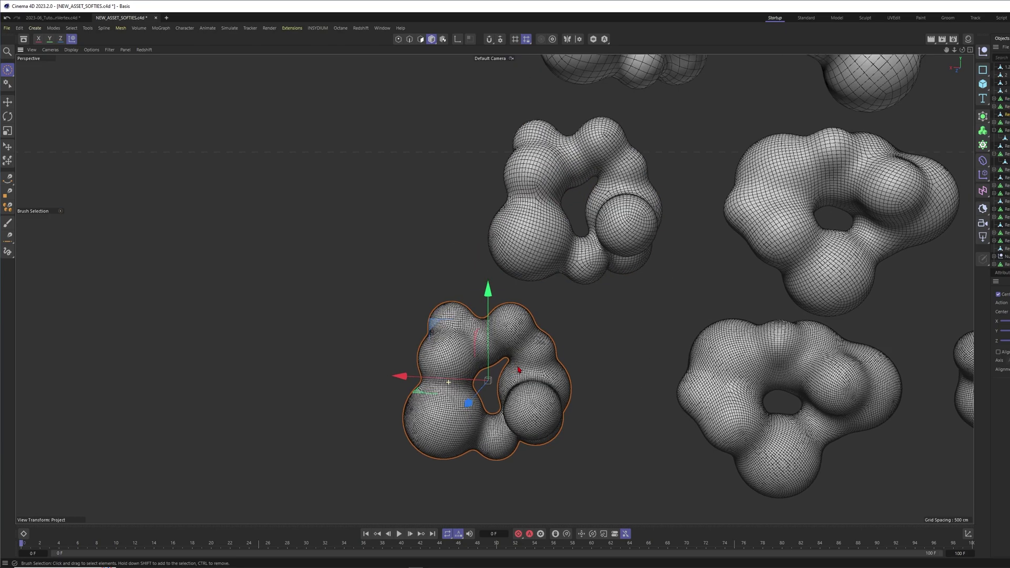
scroll(539, 309, "down", 3)
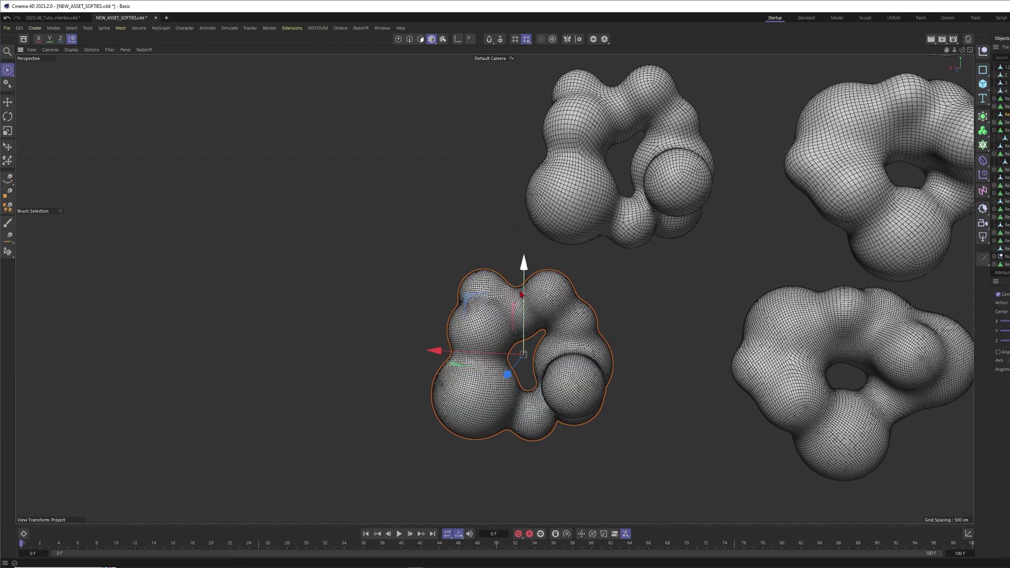
left_click(448, 311)
Survey the whole asset collection, examining the crosses, stars and arcs beside the blob shapes
scroll(548, 300, "down", 2)
scroll(557, 281, "up", 1)
scroll(612, 282, "down", 4)
scroll(698, 284, "down", 6)
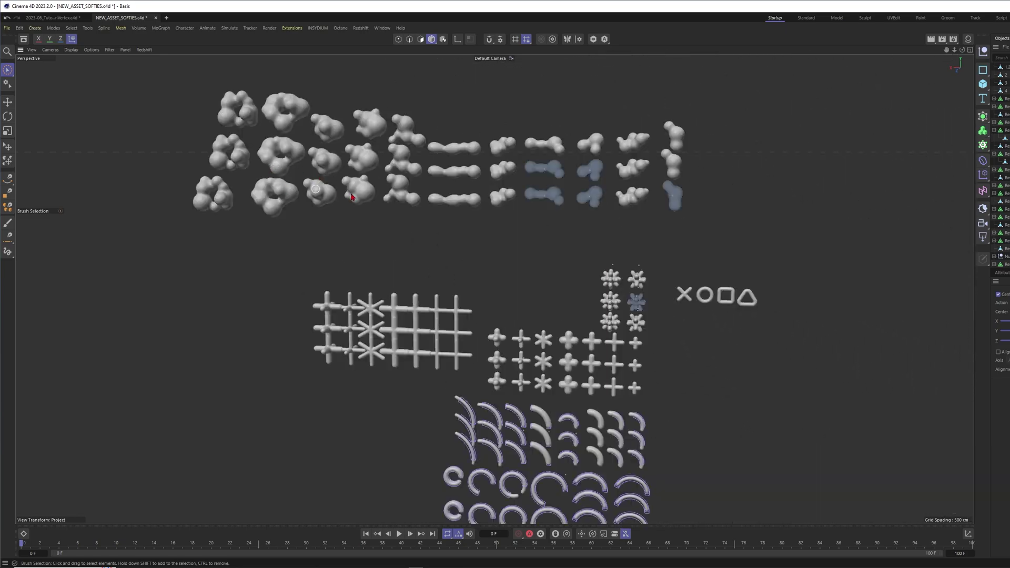
scroll(499, 250, "up", 6)
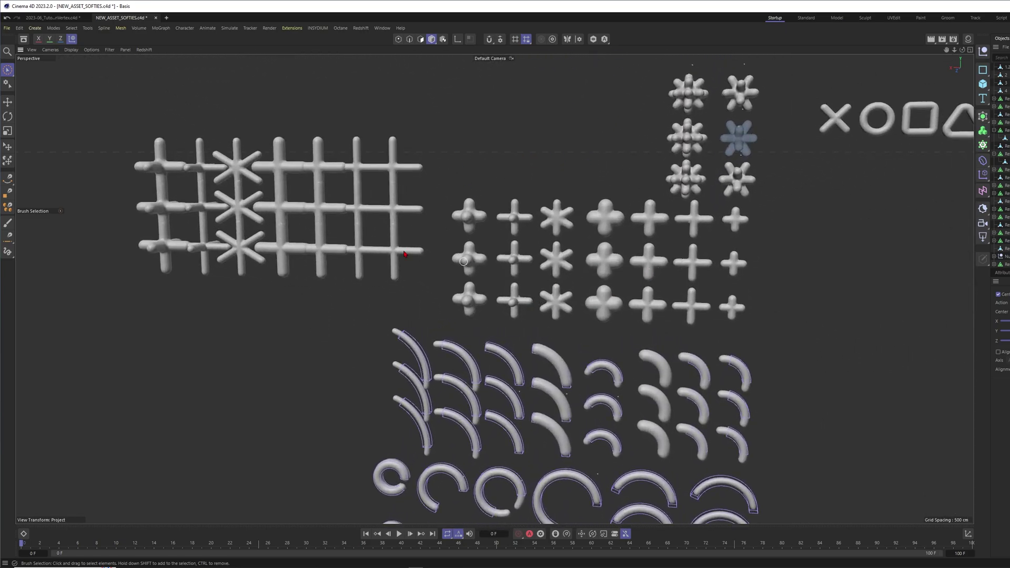
right_click_drag(468, 188, 601, 174, "alt")
mouse_move(557, 174)
left_mouse_down("alt")
mouse_move(600, 190)
mouse_move(553, 179)
mouse_move(565, 178)
left_mouse_up("alt")
scroll(645, 179, "down", 4)
scroll(599, 184, "up", 3)
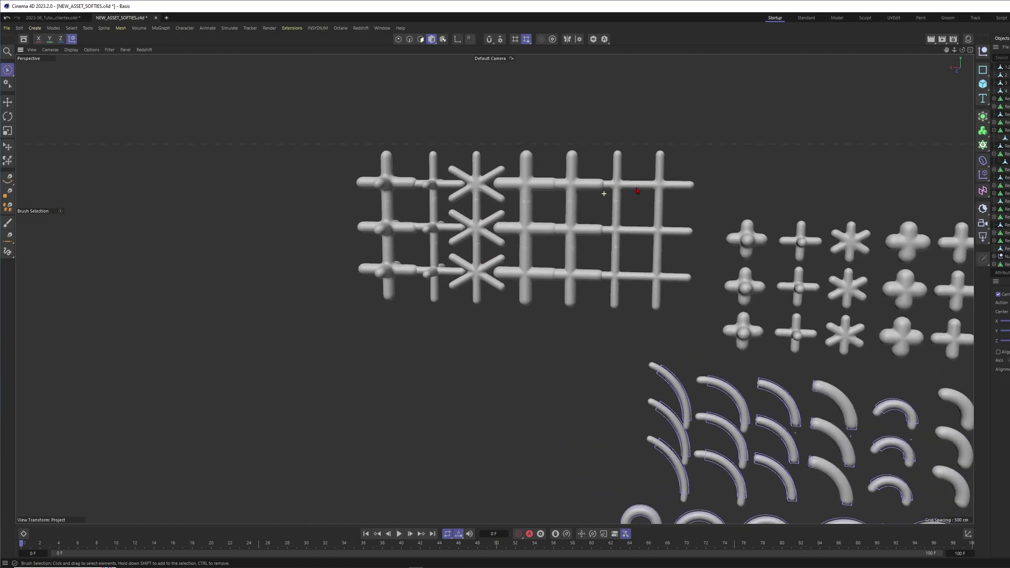
scroll(556, 189, "down", 5)
scroll(609, 167, "up", 3)
Select the densest version of the second ring-shaped blob and display it with shaded wireframe lines
middle_click_drag(563, 166, 586, 222, "alt")
middle_click_drag(370, 140, 570, 264, "alt")
middle_click_drag(433, 224, 537, 234, "alt")
mouse_move(534, 210)
right_mouse_down("alt")
mouse_move(637, 186)
mouse_move(597, 174)
right_mouse_up("alt")
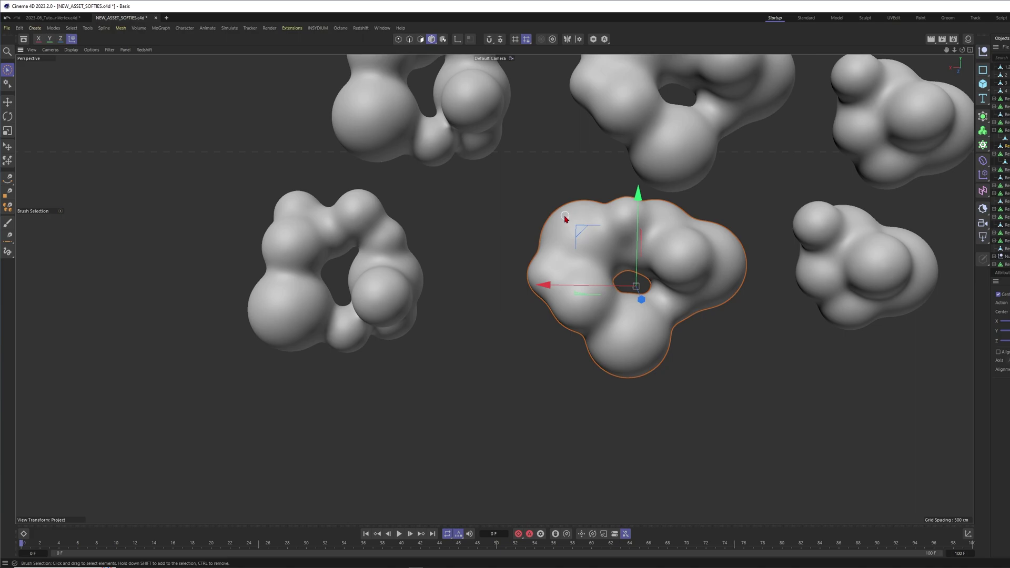
key("n")
key("b")
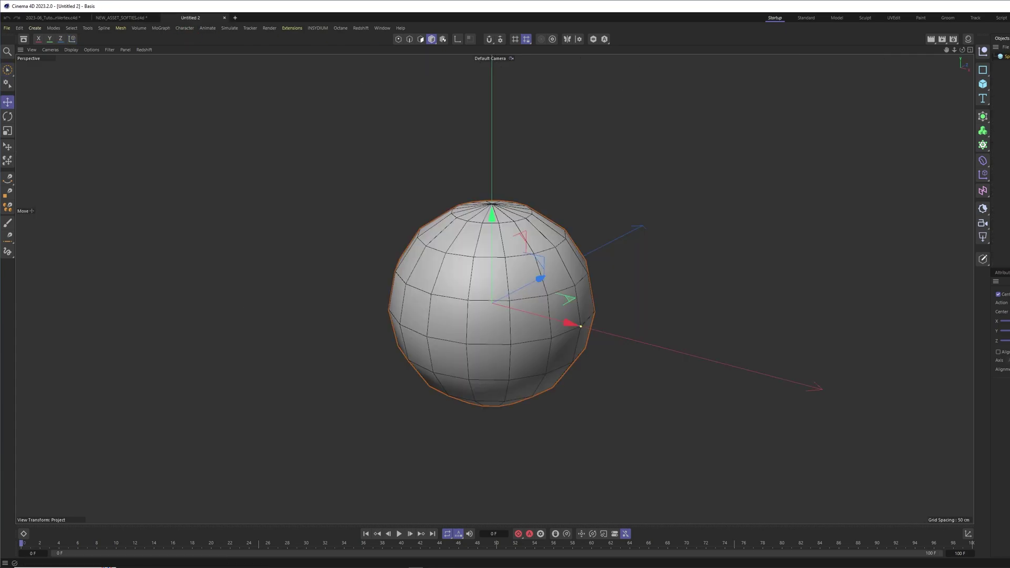
Delete the sphere from the Untitled 2 project and paste the copied blob into it
key("Delete")
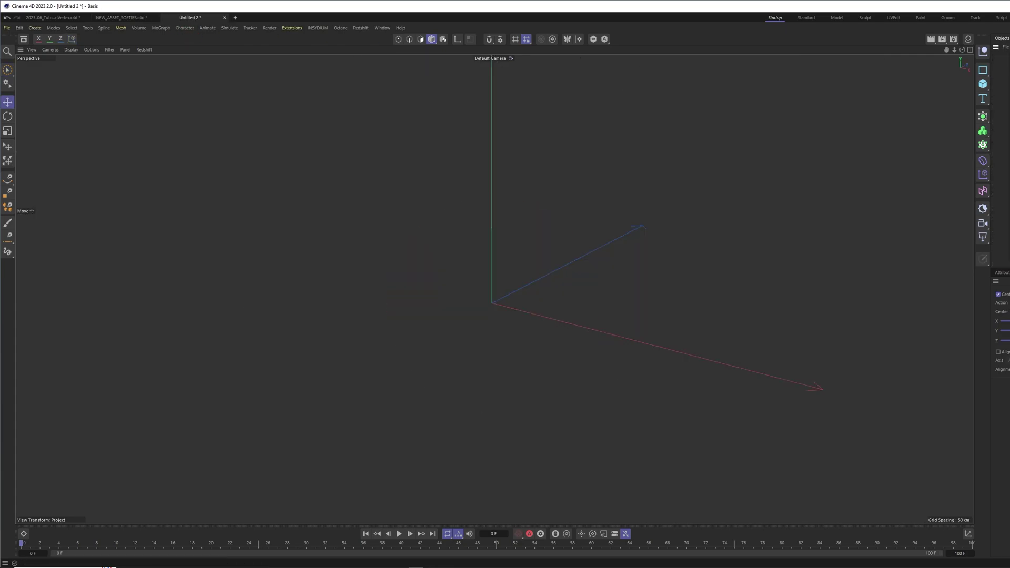
key("ctrl+v")
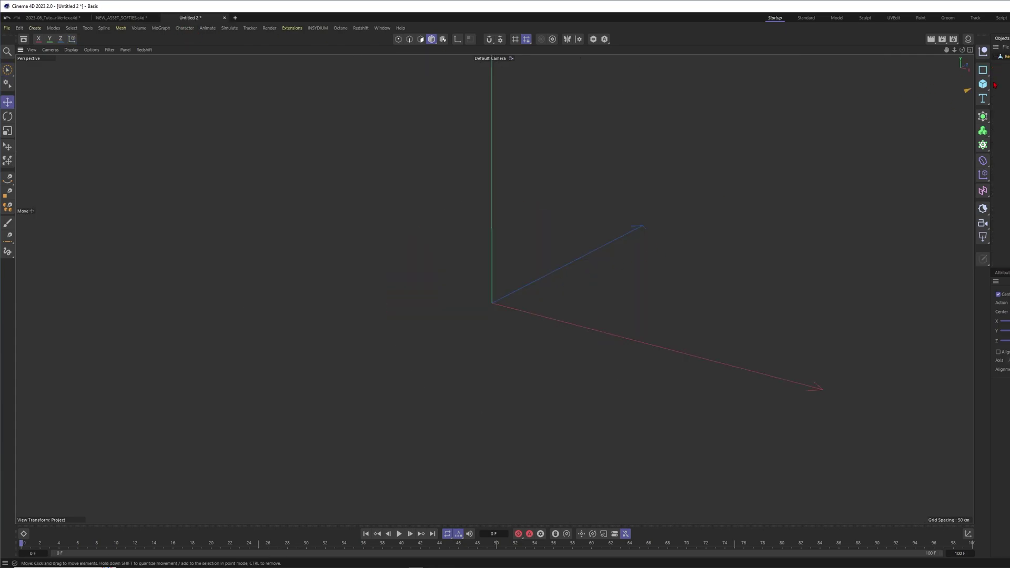
right_click_drag(577, 209, 394, 277, "alt")
middle_click_drag(563, 264, 585, 324, "alt")
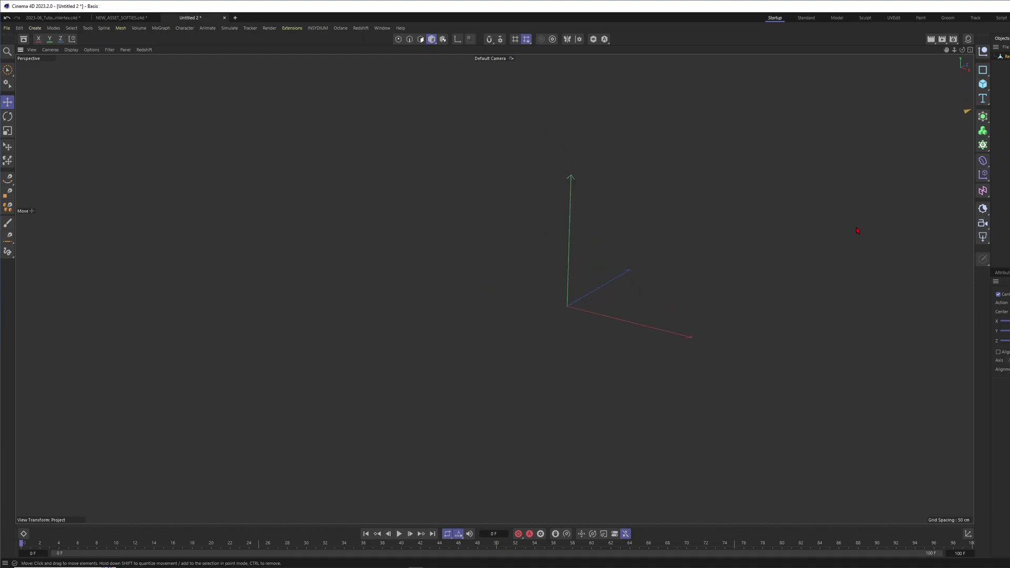
Reset the pasted blob's position coordinates so it sits at the world origin
left_click(1006, 56)
left_click(1009, 301)
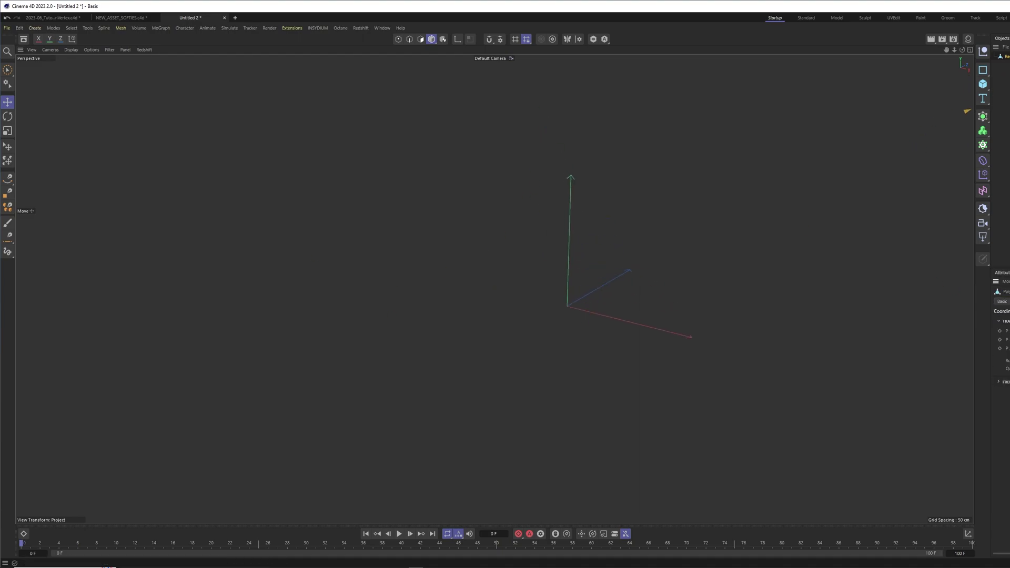
key("Return")
Add a Figure primitive as a scale reference and move it along the X axis to stand beside the blob
left_click_drag(594, 258, 644, 247, "alt")
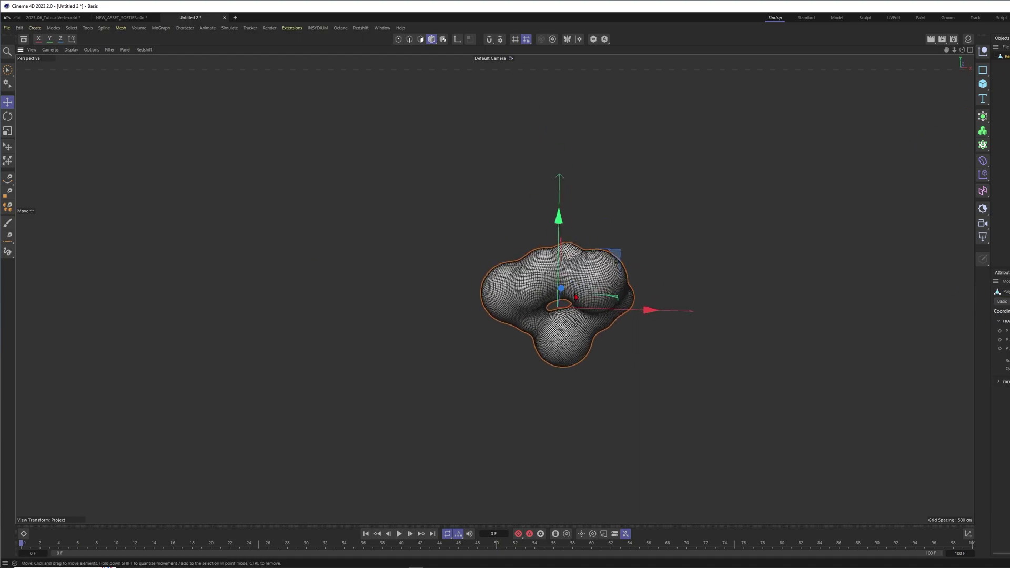
middle_click_drag(595, 258, 610, 220, "alt")
scroll(571, 250, "up", 2)
left_click_drag(983, 84, 1001, 154)
left_click_drag(603, 265, 587, 258, "alt")
left_click_drag(668, 276, 817, 273)
left_click_drag(603, 263, 645, 267, "alt")
scroll(602, 263, "up", 3)
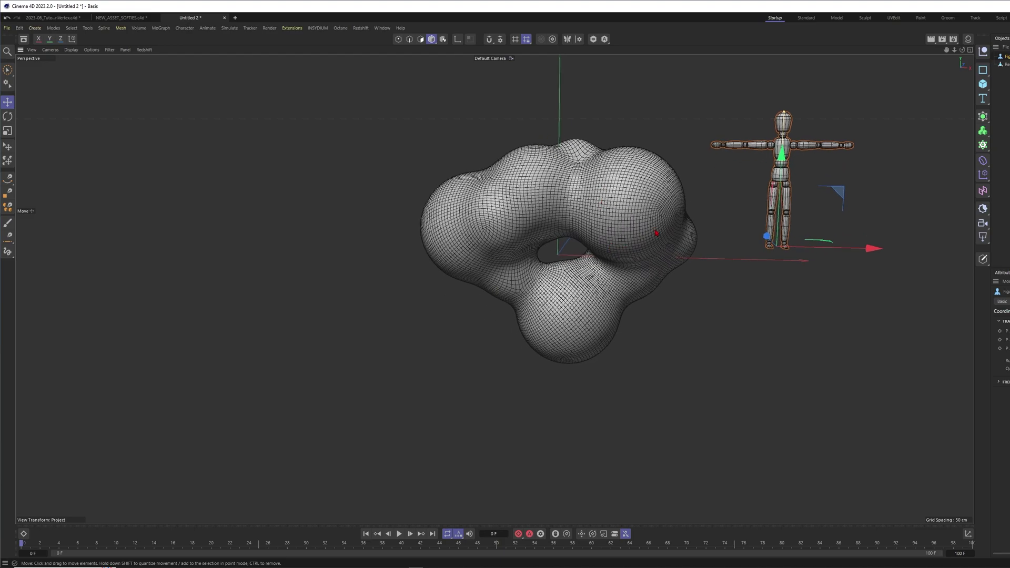
Delete the Figure primitive from the scene and select the blob mesh
left_click(593, 212)
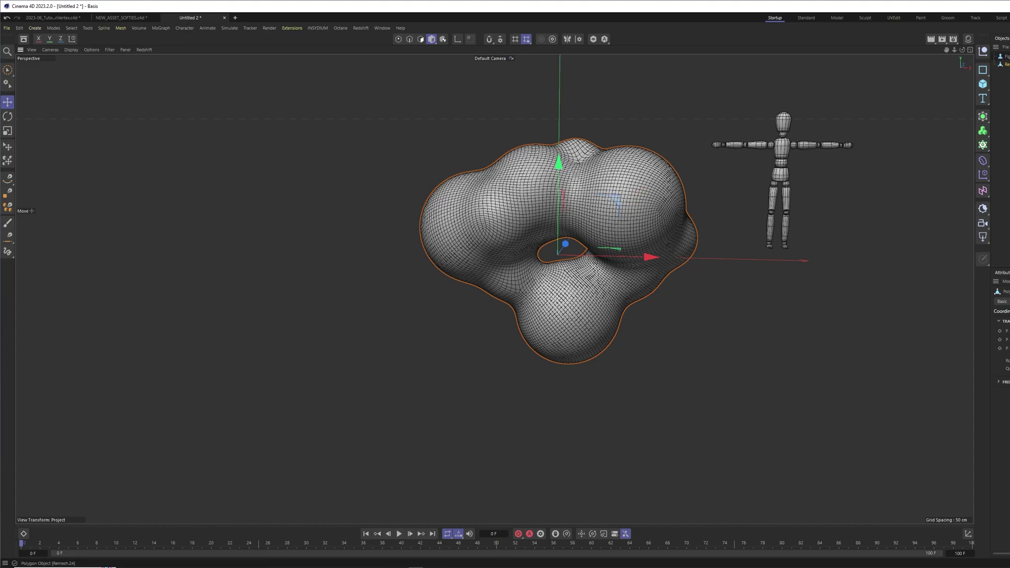
left_click(1005, 56)
key("Delete")
left_click(606, 214)
middle_click_drag(552, 250, 594, 257, "alt")
mouse_move(652, 229)
left_mouse_down("alt")
mouse_move(604, 226)
mouse_move(638, 221)
mouse_move(653, 231)
left_mouse_up("alt")
middle_click_drag(618, 233, 577, 231, "alt")
right_click_drag(568, 221, 723, 186, "alt")
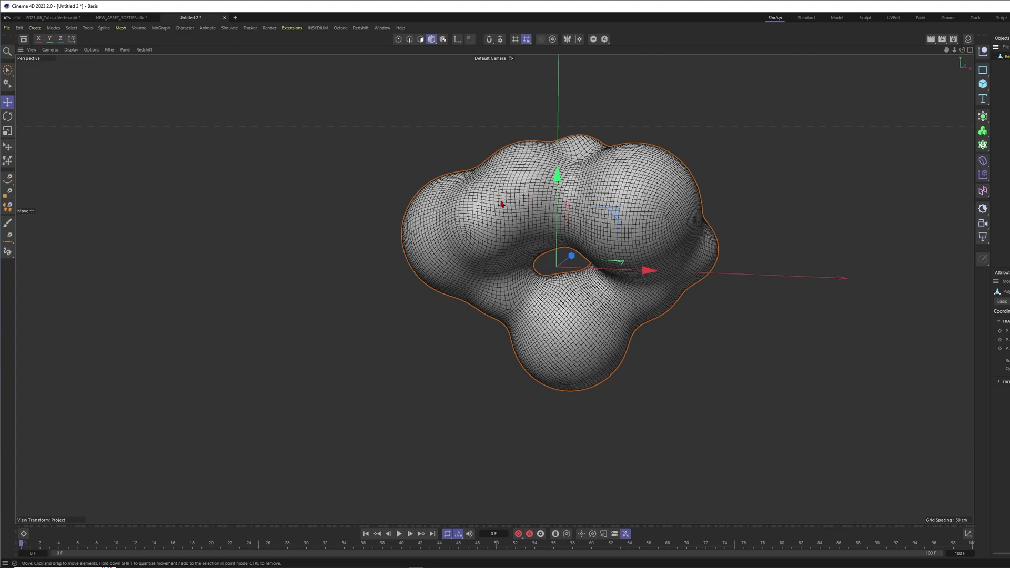
Apply a Remesh generator to the blob, convert the result to an editable mesh and deselect it
left_click(982, 116)
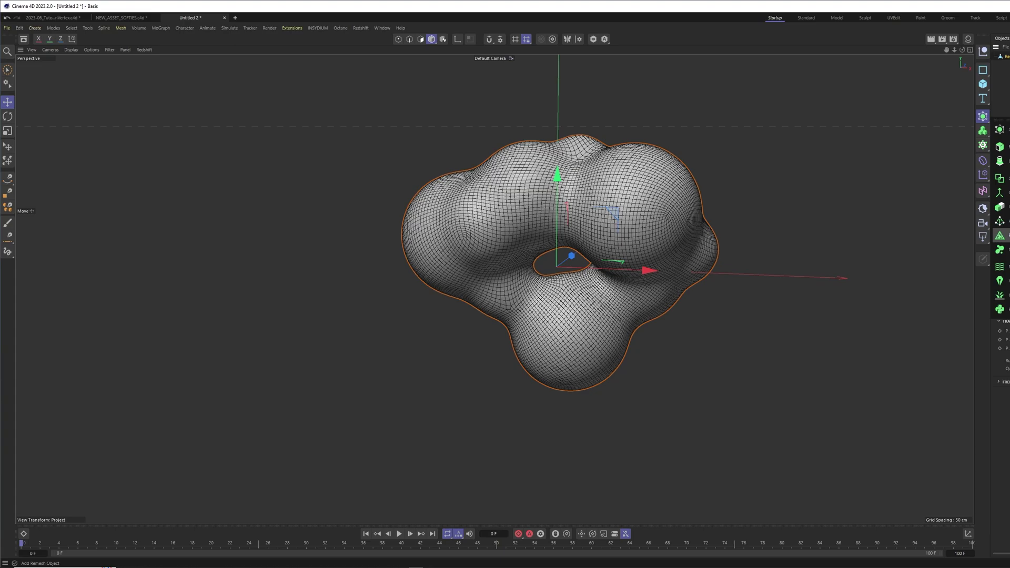
left_click(999, 235)
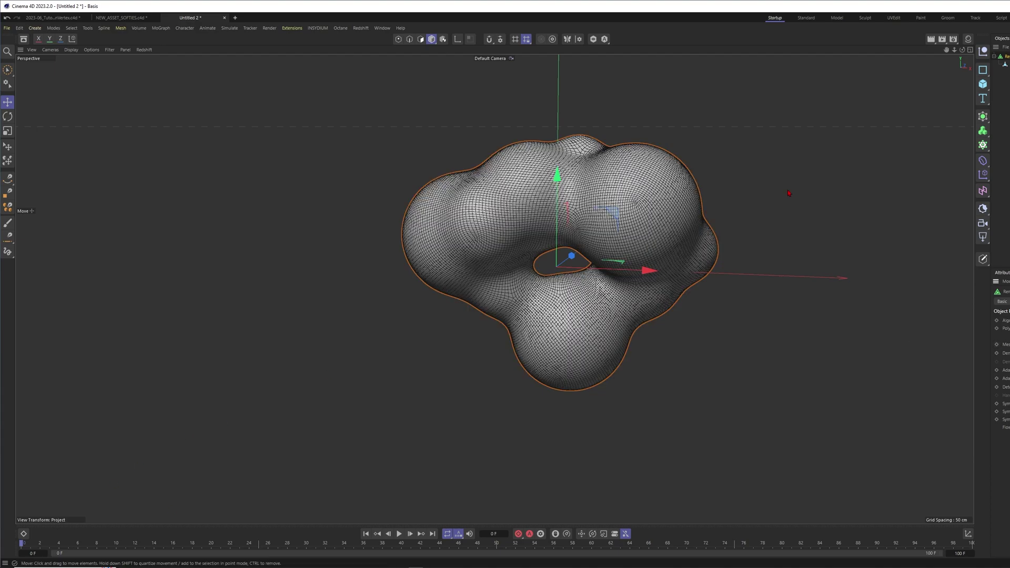
key("c")
key("ctrl+shift+a")
mouse_move(633, 205)
left_mouse_down("alt")
mouse_move(542, 221)
mouse_move(622, 205)
mouse_move(584, 223)
mouse_move(643, 222)
left_mouse_up("alt")
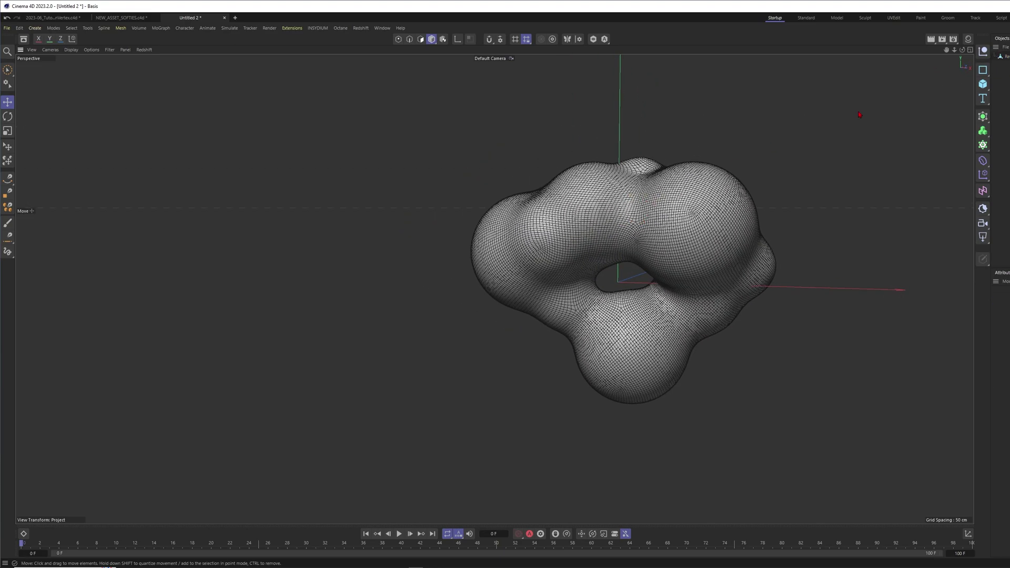
Add a Vertex Map tag and a Cloth simulation tag to the remeshed blob
left_click(1005, 57)
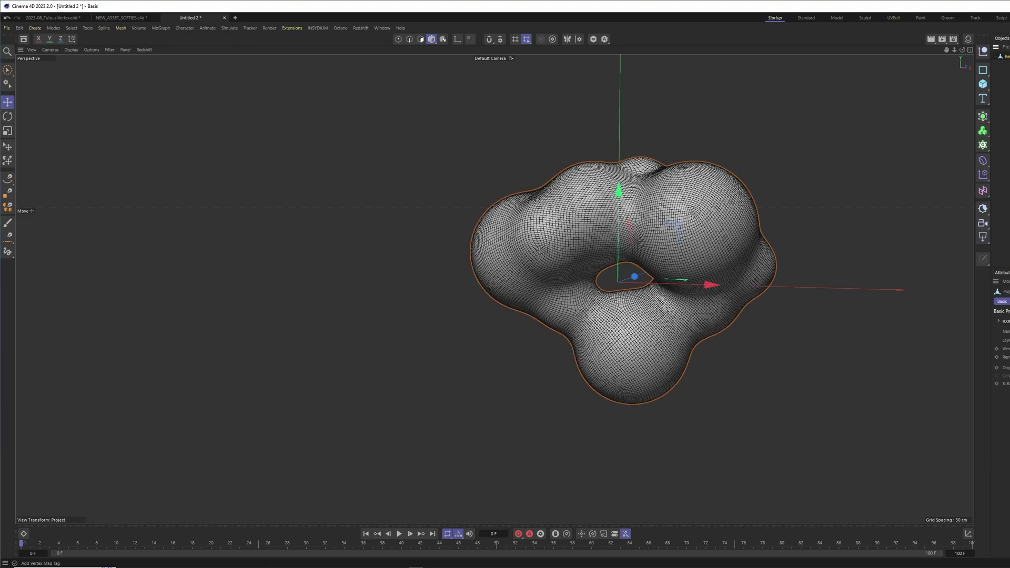
scroll(712, 265, "up", 2)
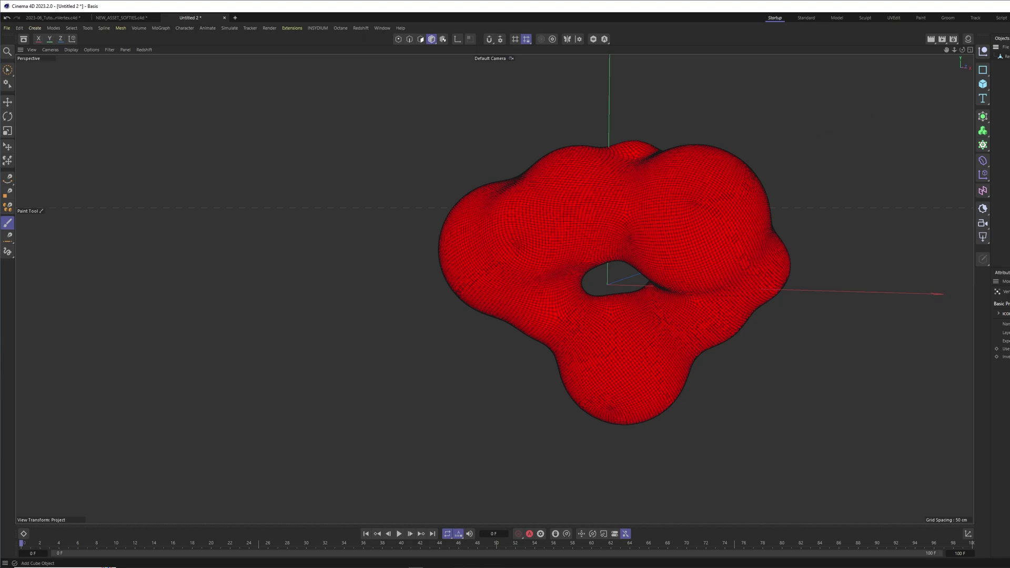
left_click(1006, 56)
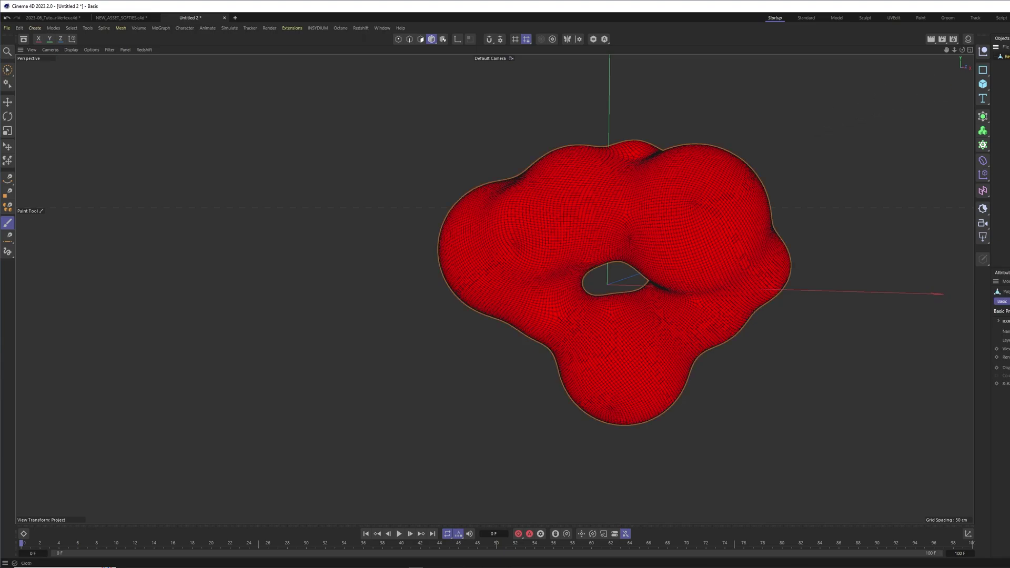
left_click(1008, 56)
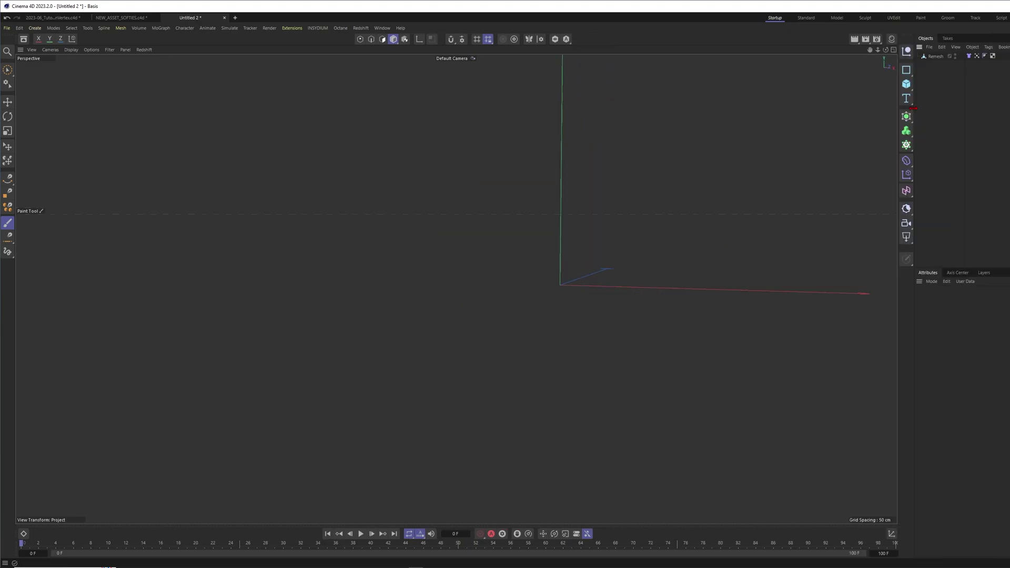
Set the Gravity of the project's simulation scene to 0 cm and test the simulation from the first frame
key("ctrl+d")
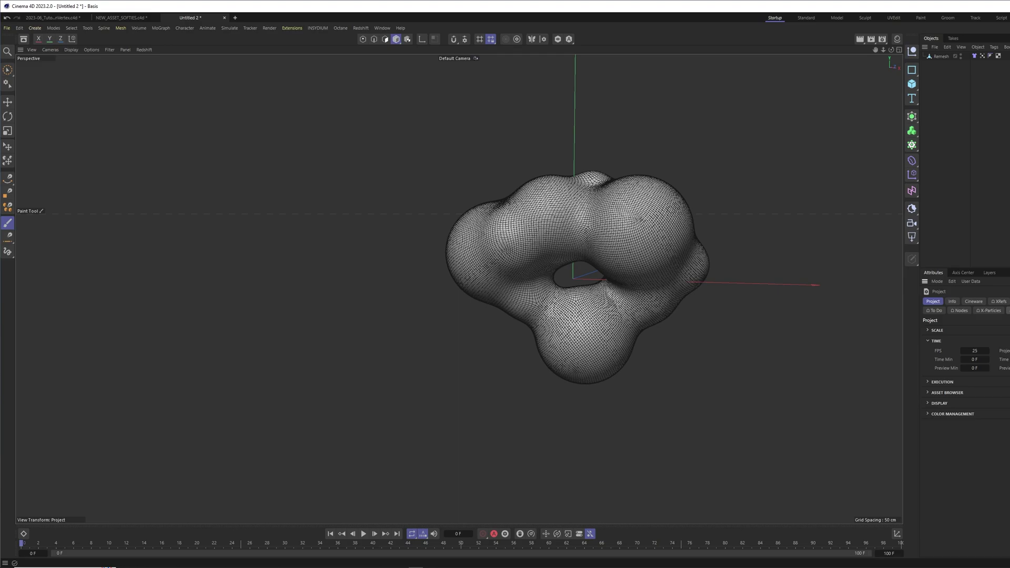
left_click(1008, 310)
left_click(931, 330)
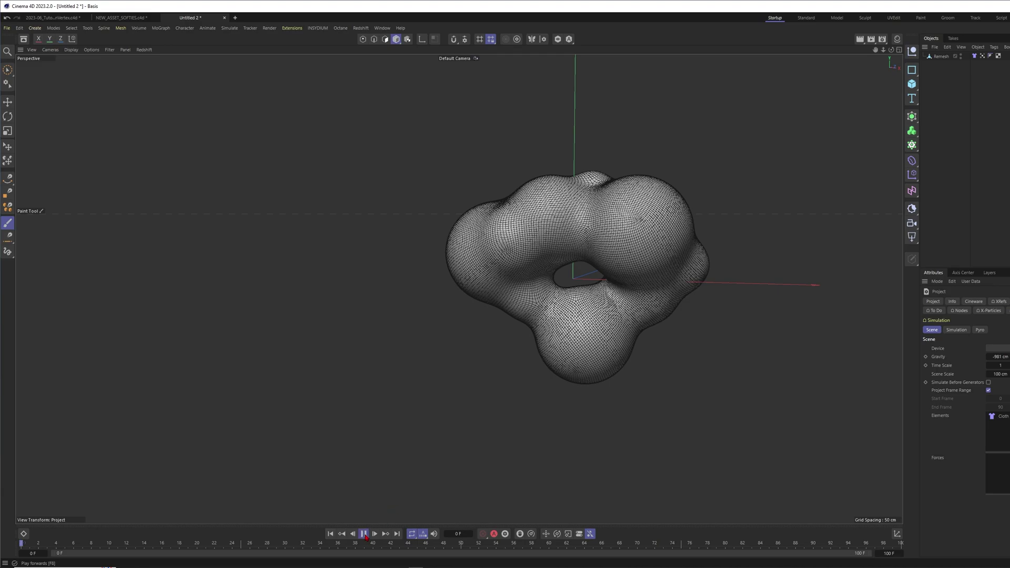
left_click(364, 535)
left_click(330, 534)
left_click(999, 357)
scroll(556, 292, "up", 2)
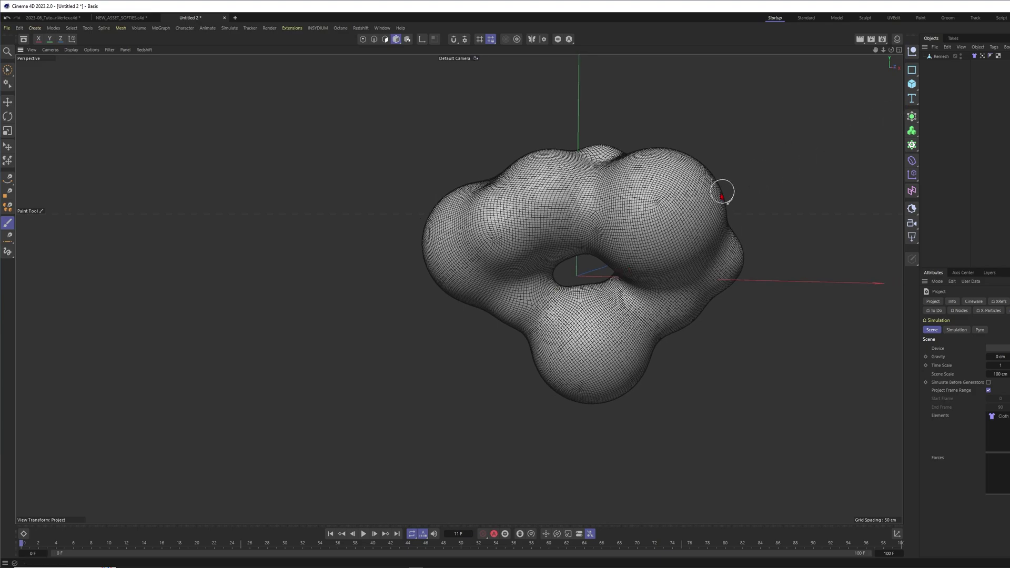
Enable the Balloon option of the blob's Cloth tag and set its Overpressure to 5
left_click(974, 56)
left_click(975, 302)
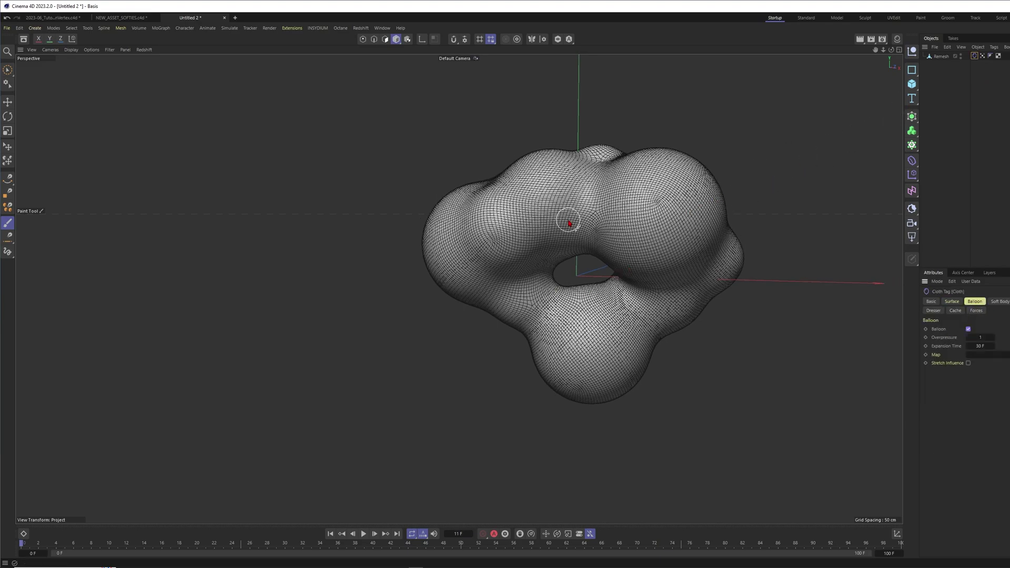
left_click(981, 337)
Turn on Use Fields for the Vertex Map tag and delete its default field layer
left_click(983, 55)
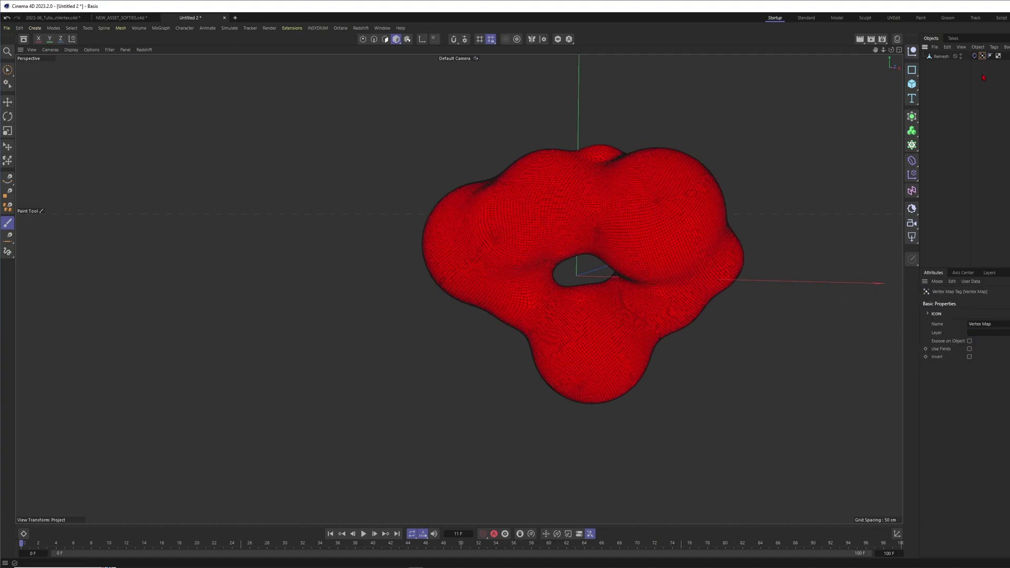
left_click(969, 350)
left_click(947, 346)
key("Delete")
Add a Shader Field to the vertex map and load a Noise shader into it
left_click(947, 390)
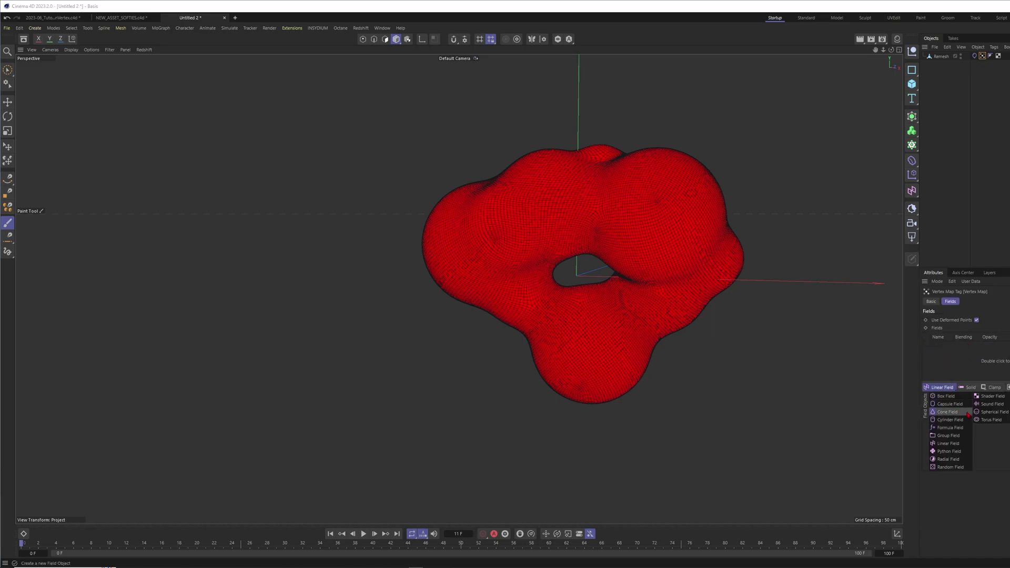
left_click(993, 397)
left_click(954, 437)
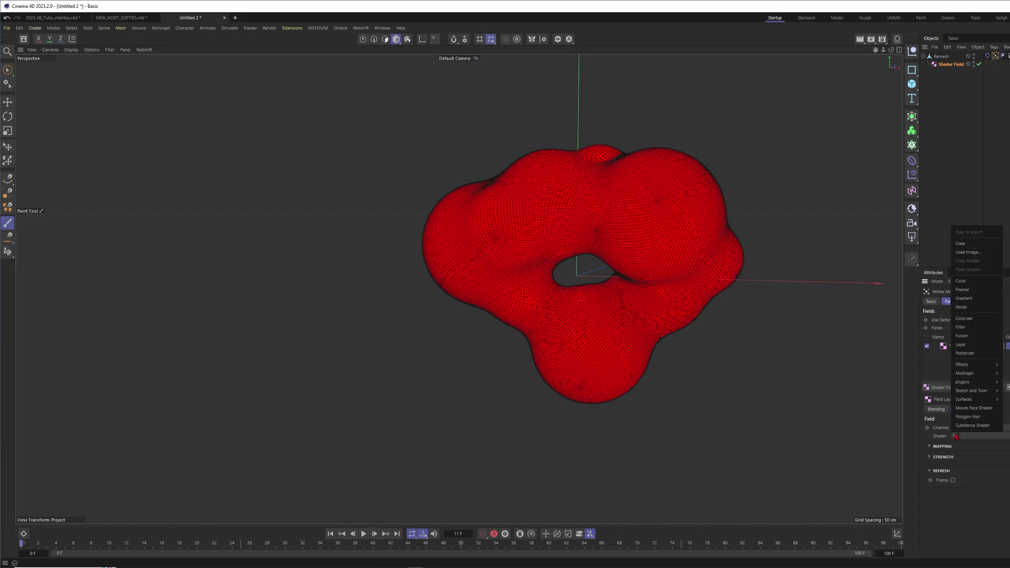
left_click(962, 307)
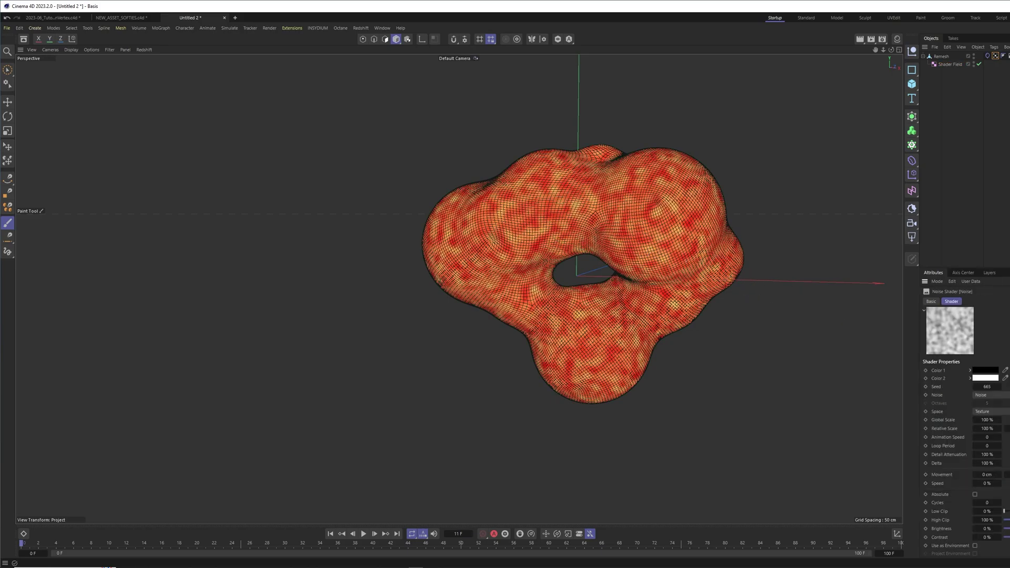
Set the noise to Voronoi 3 with Global Scale 491 %, Brightness 32 % and Contrast 67 %, and display the blob without wireframe lines
left_click_drag(962, 267, 963, 171)
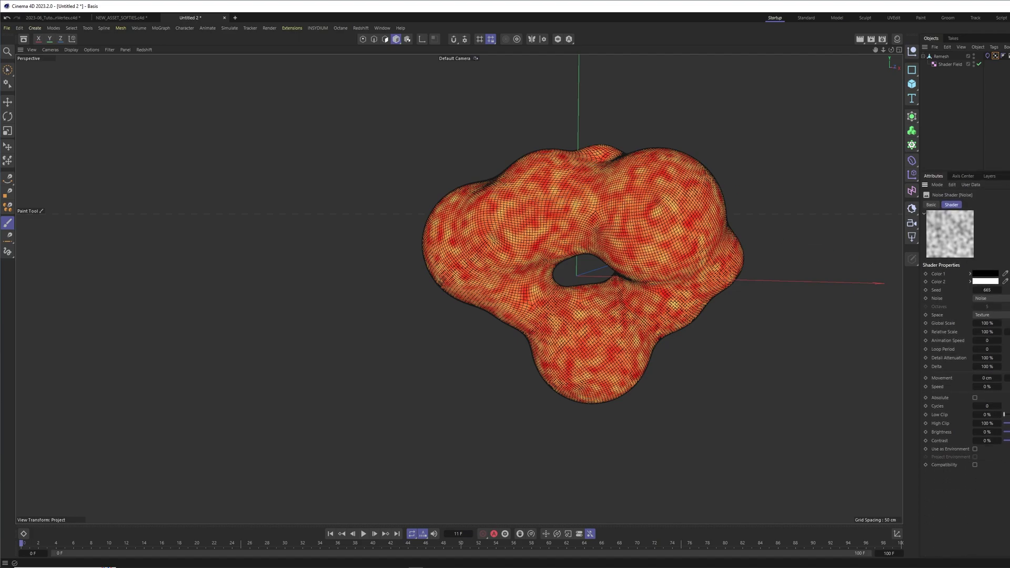
mouse_move(985, 325)
left_mouse_down()
mouse_move(993, 334)
mouse_move(991, 321)
left_mouse_up()
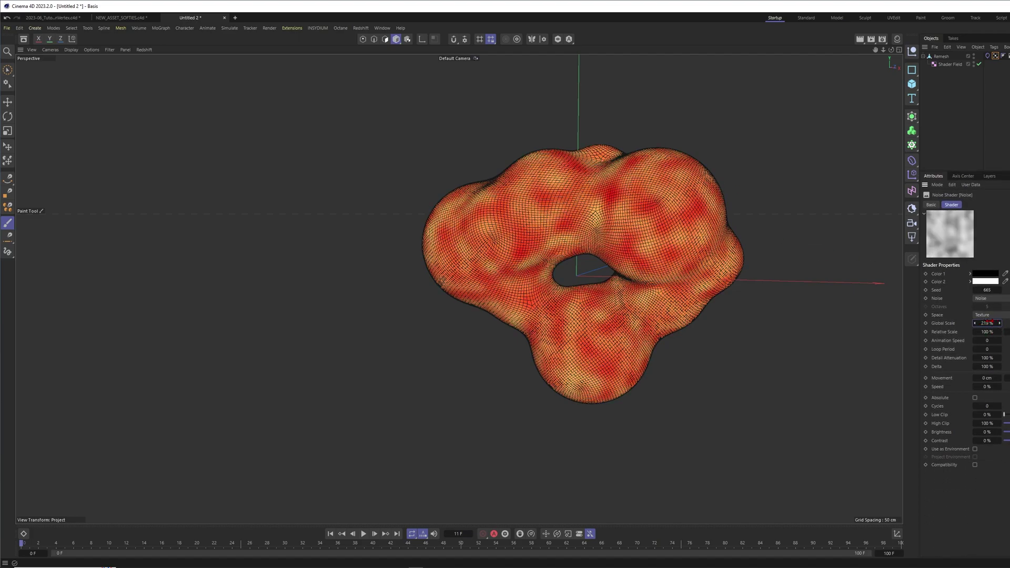
left_click(991, 298)
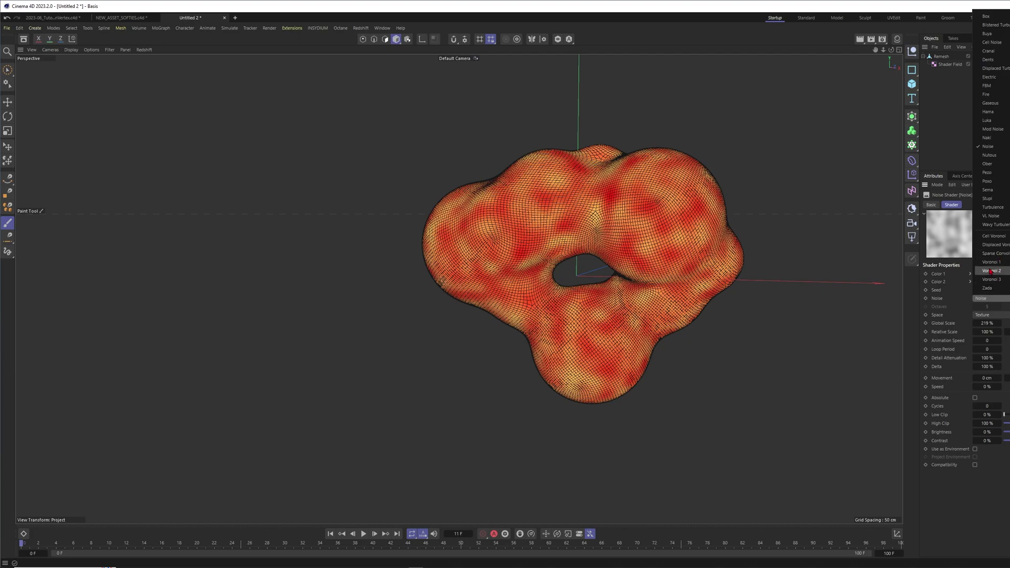
left_click(991, 279)
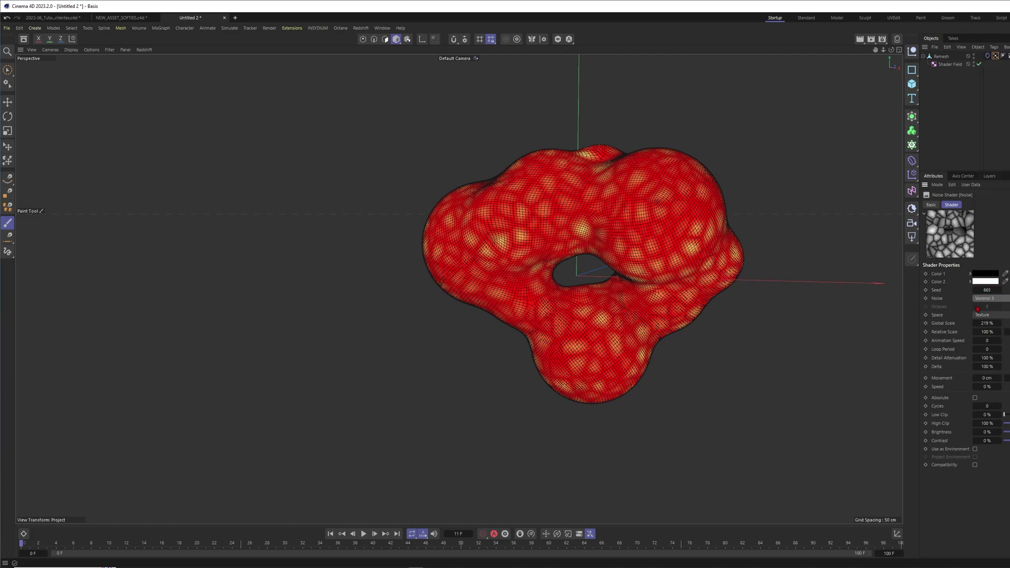
left_click_drag(1005, 441, 1008, 432)
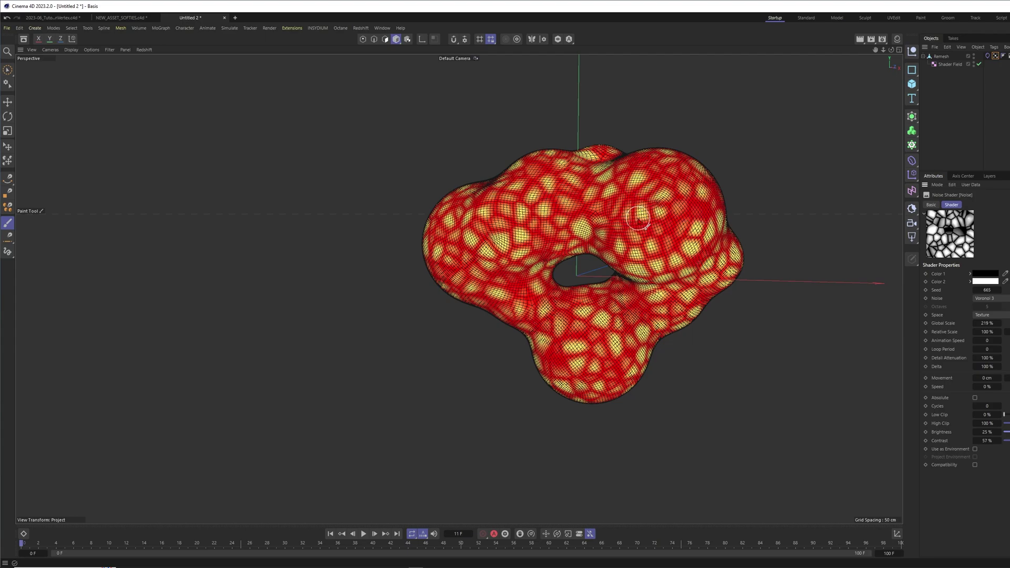
left_click_drag(983, 323, 1009, 323)
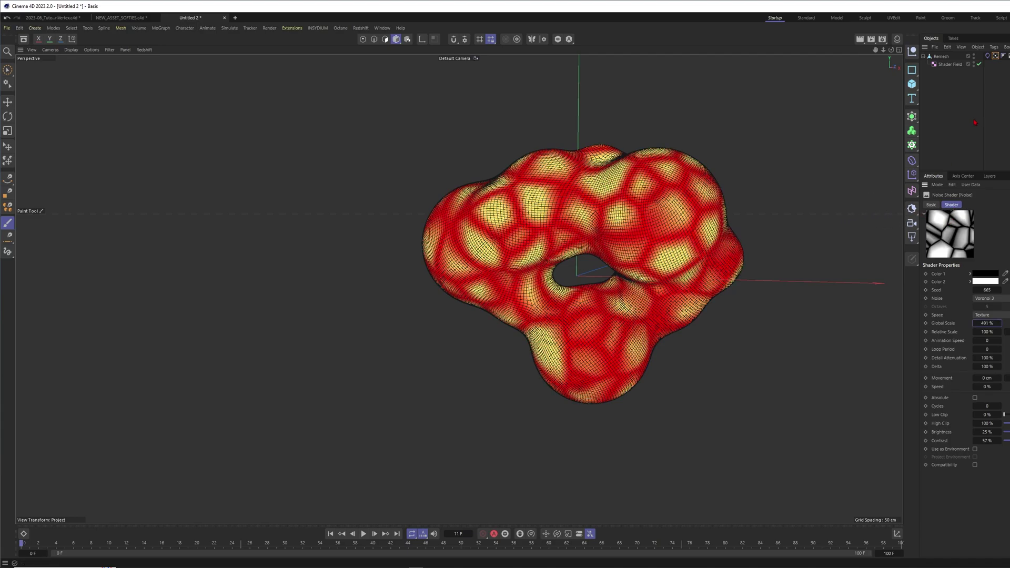
mouse_move(1008, 431)
left_mouse_down()
mouse_move(1009, 441)
mouse_move(1008, 431)
left_mouse_up()
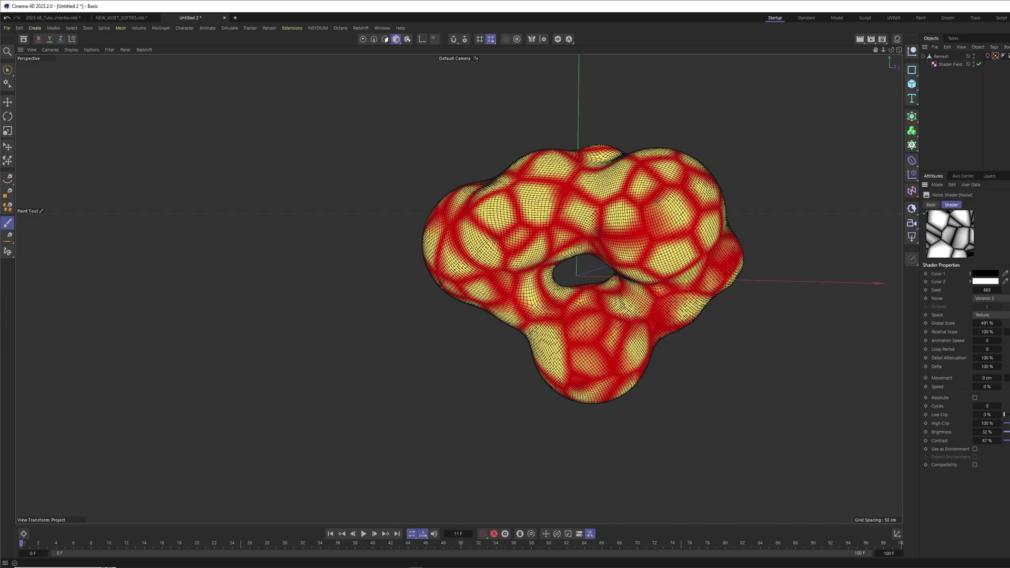
key("n")
key("a")
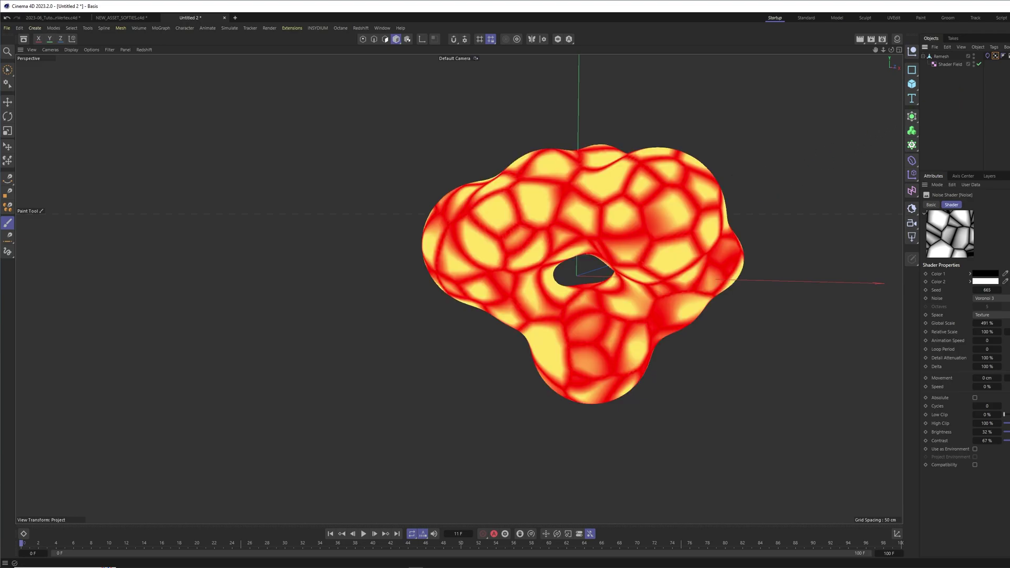
Assign the Vertex Map to the Balloon Map of the Cloth tag and play the simulation
left_click(988, 57)
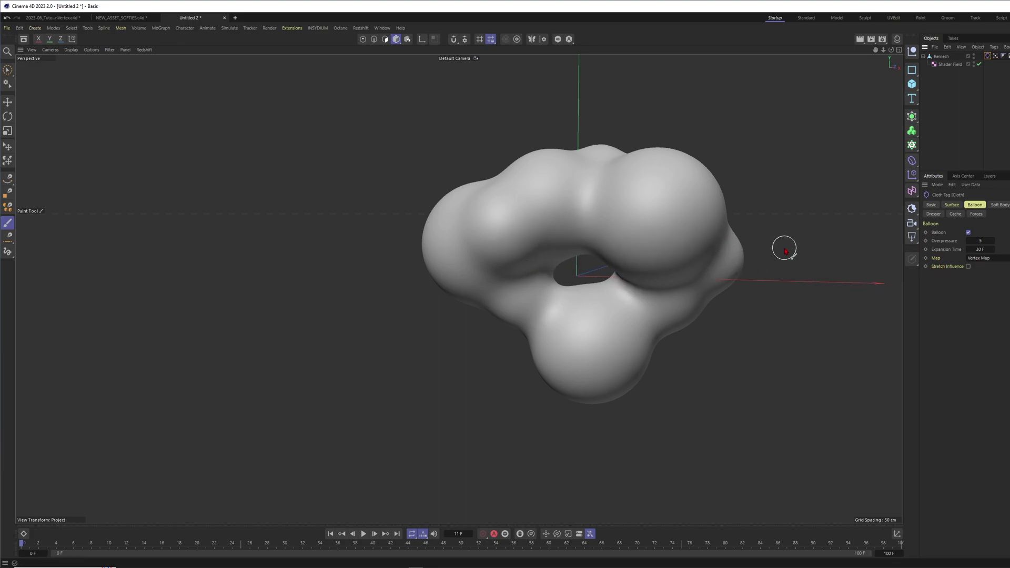
left_click(363, 534)
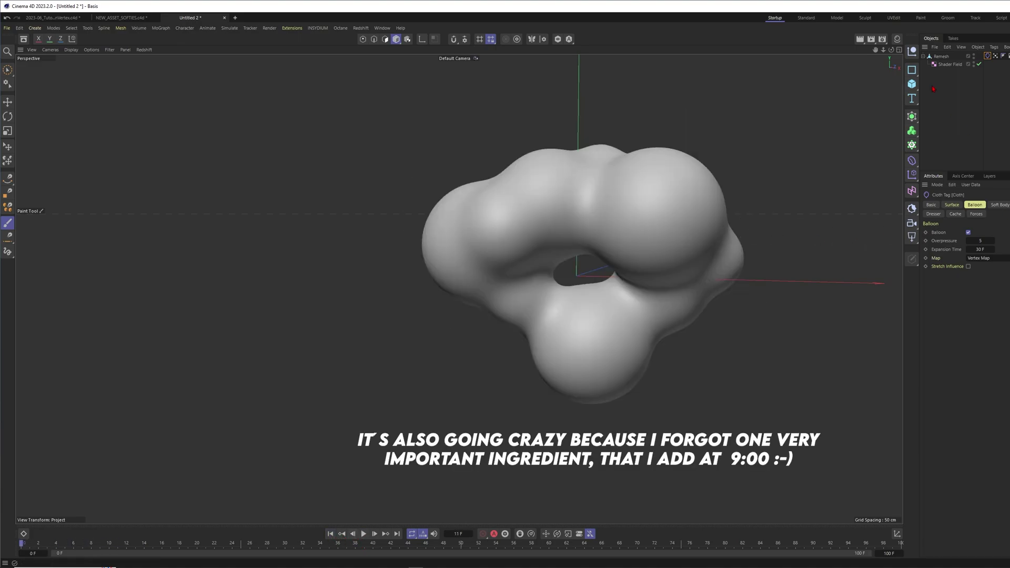
Enable With Pins in the Cloth tag's Mix Animation settings and assign the Vertex Map as its map
left_click(952, 204)
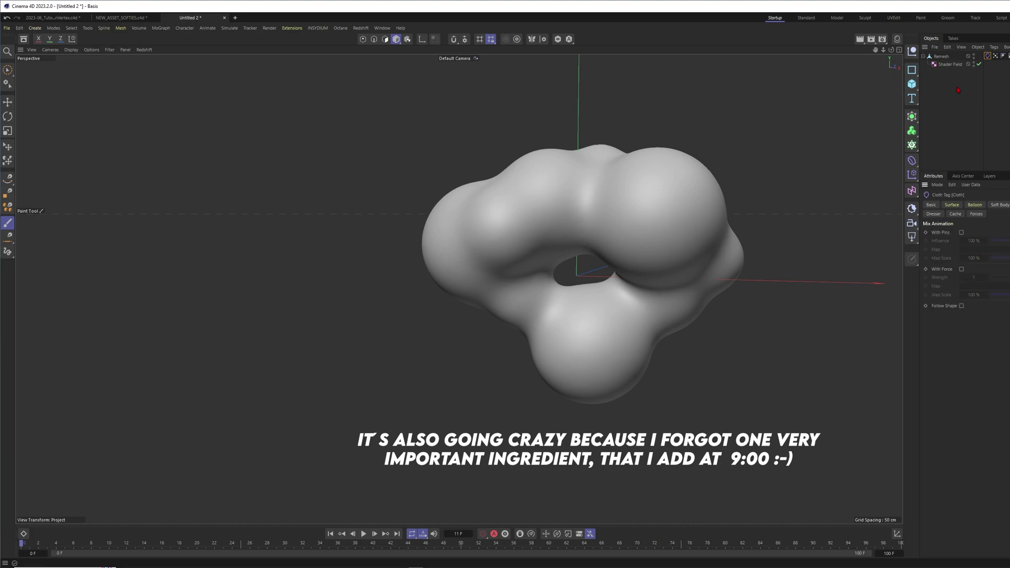
left_click(996, 56)
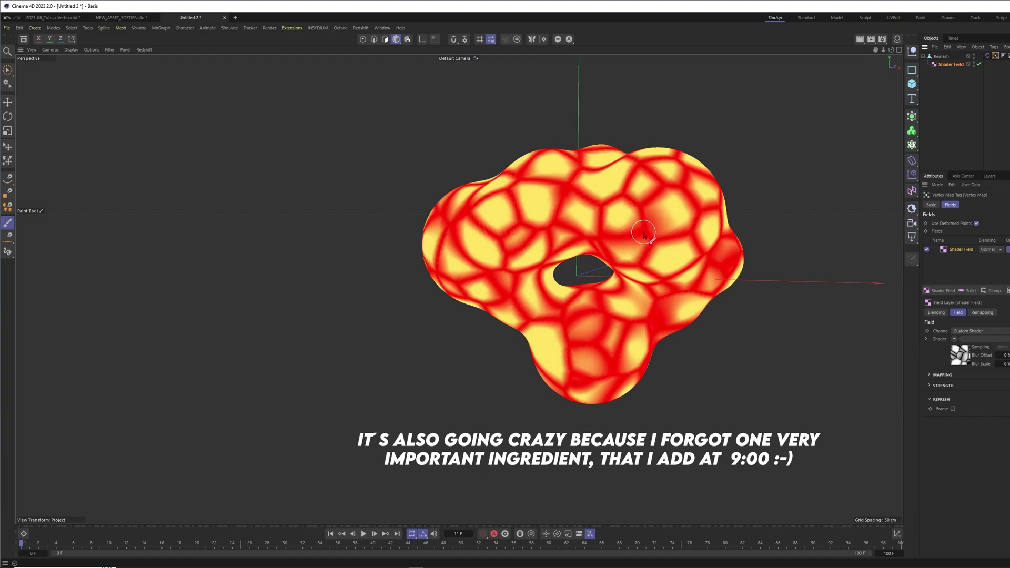
left_click(958, 258)
left_click(987, 56)
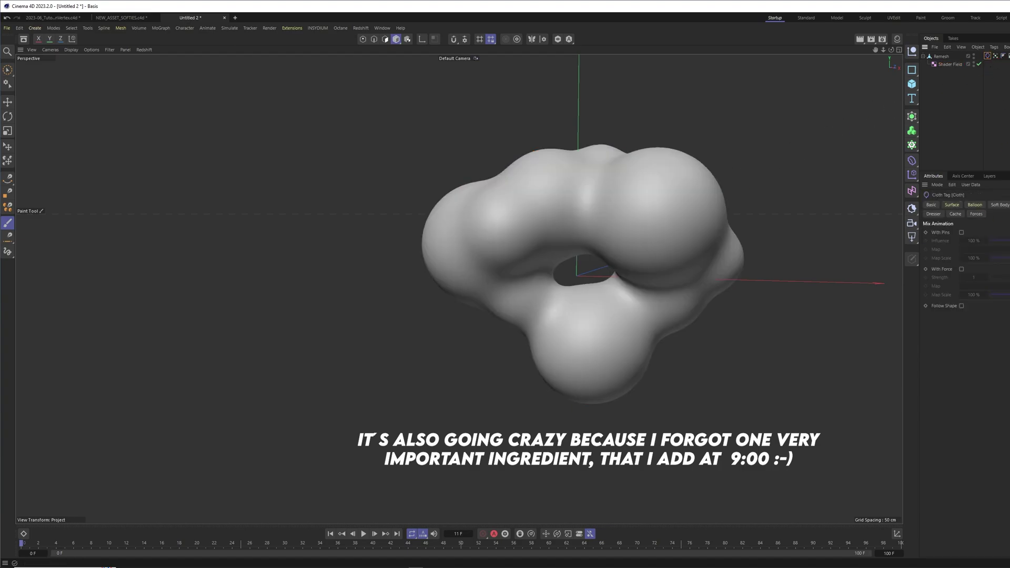
left_click(962, 232)
left_click_drag(996, 56, 981, 251)
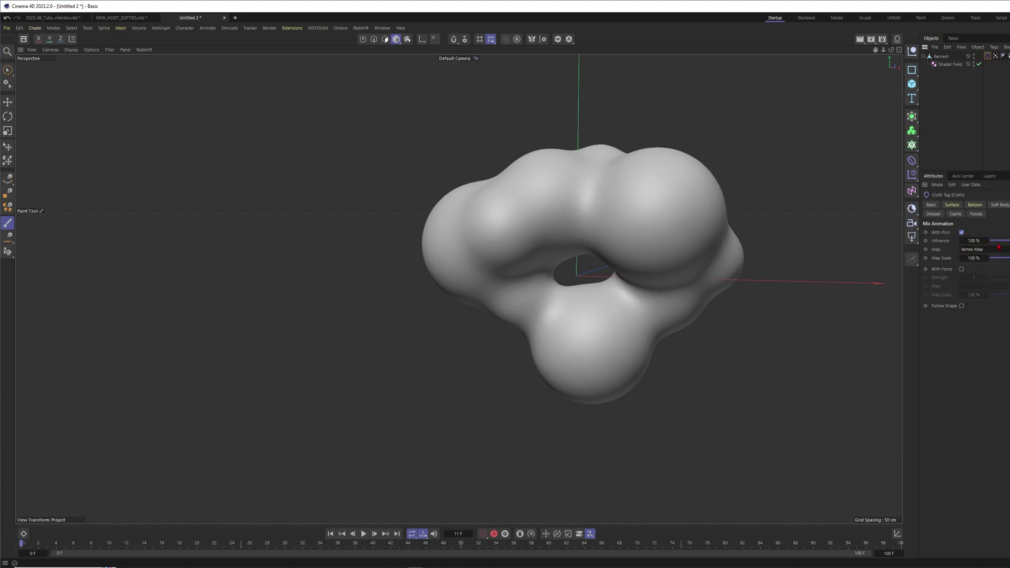
Set the pins' Influence to 15 % and play the simulation from the first frame
double_click(971, 241)
type("15")
key("Return")
left_click(363, 534)
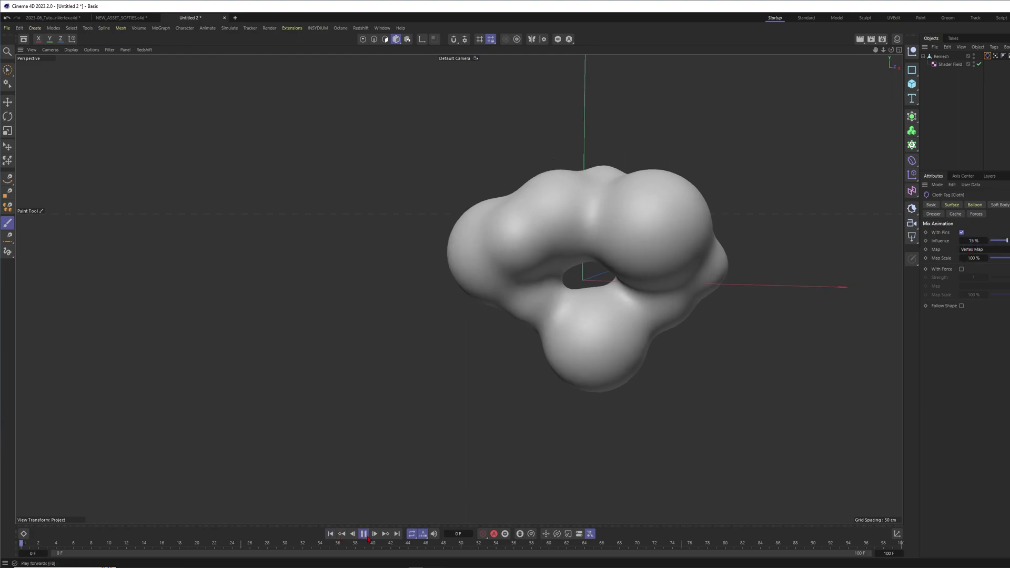
left_click(364, 534)
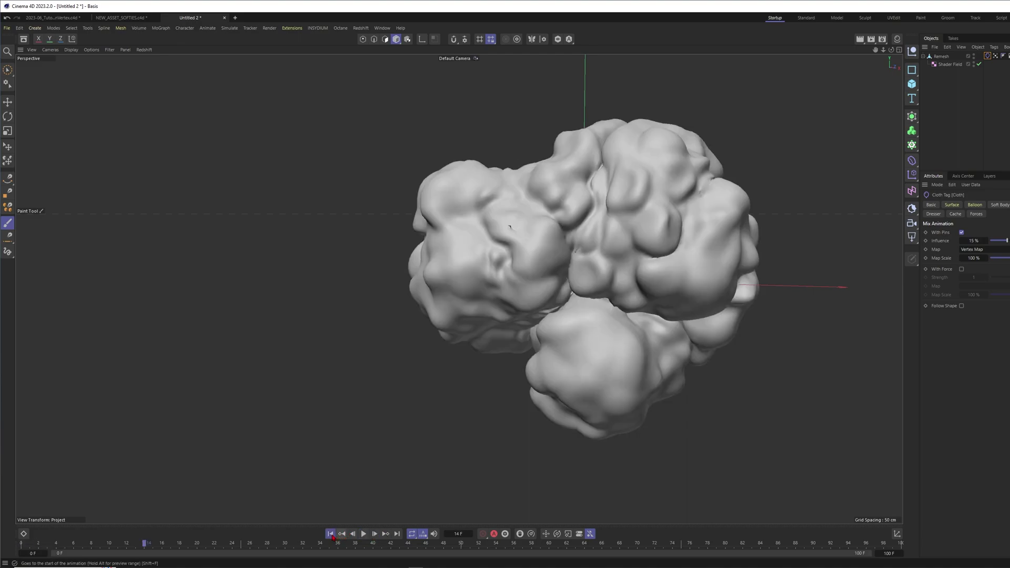
left_click(330, 534)
left_click(362, 534)
left_click(331, 534)
Set the pins' Influence to 50 % and replay the simulation from the first frame
double_click(973, 241)
type("50")
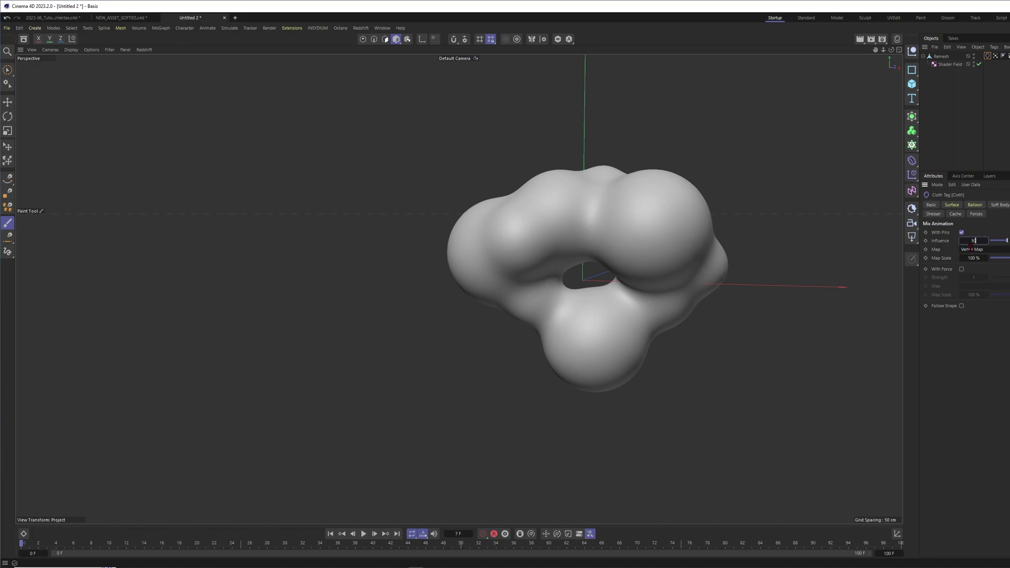
left_click(331, 534)
left_click(364, 534)
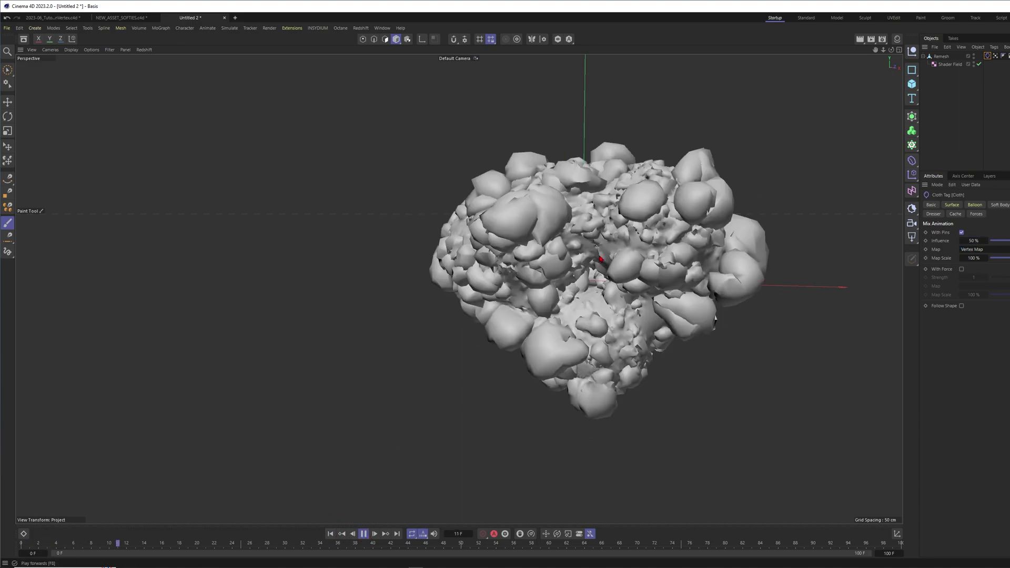
Set the balloon Overpressure of the Cloth tag to 2 and play the simulation from the first frame
left_click(363, 534)
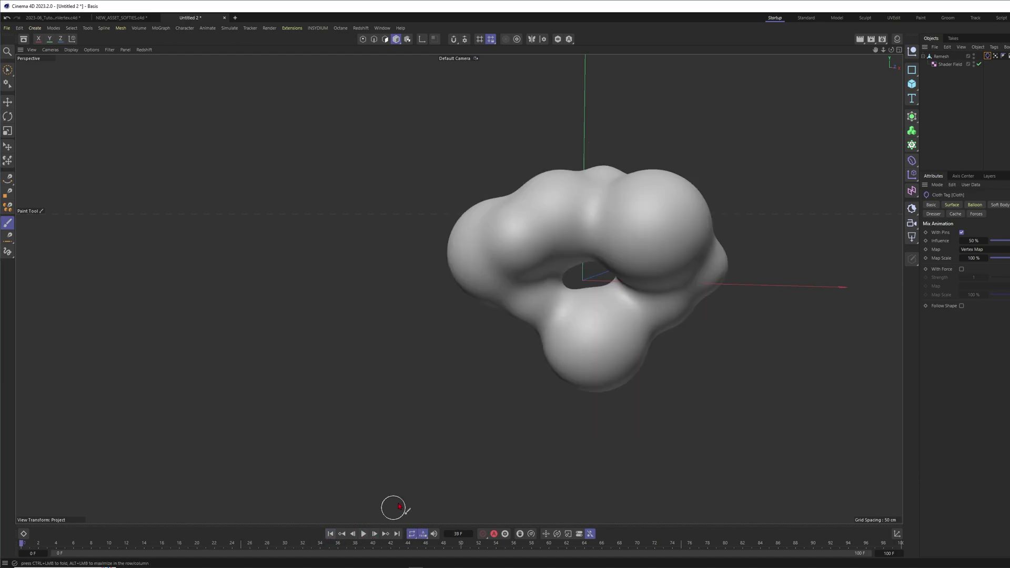
left_click(975, 205)
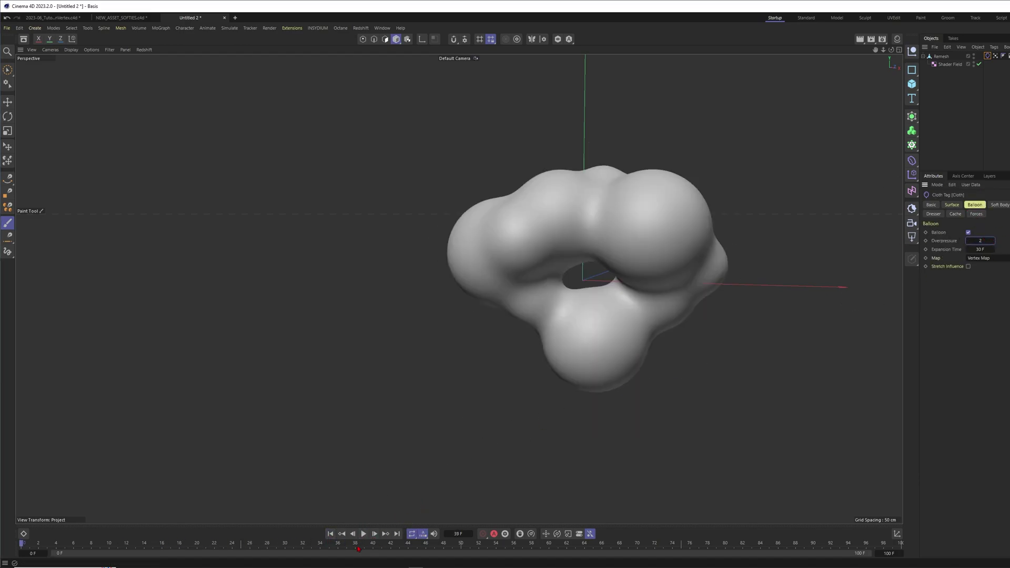
left_click(363, 534)
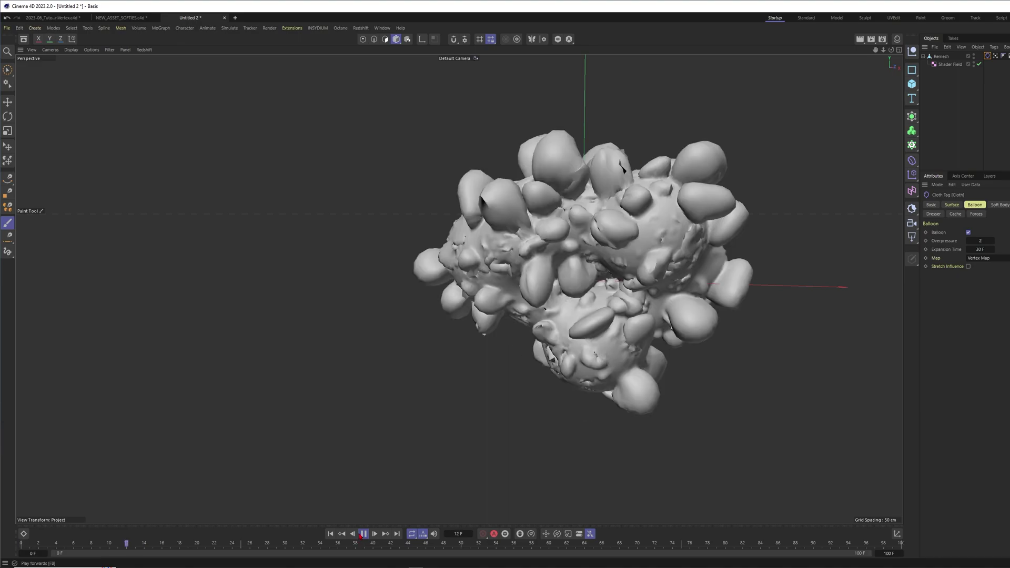
left_click(364, 534)
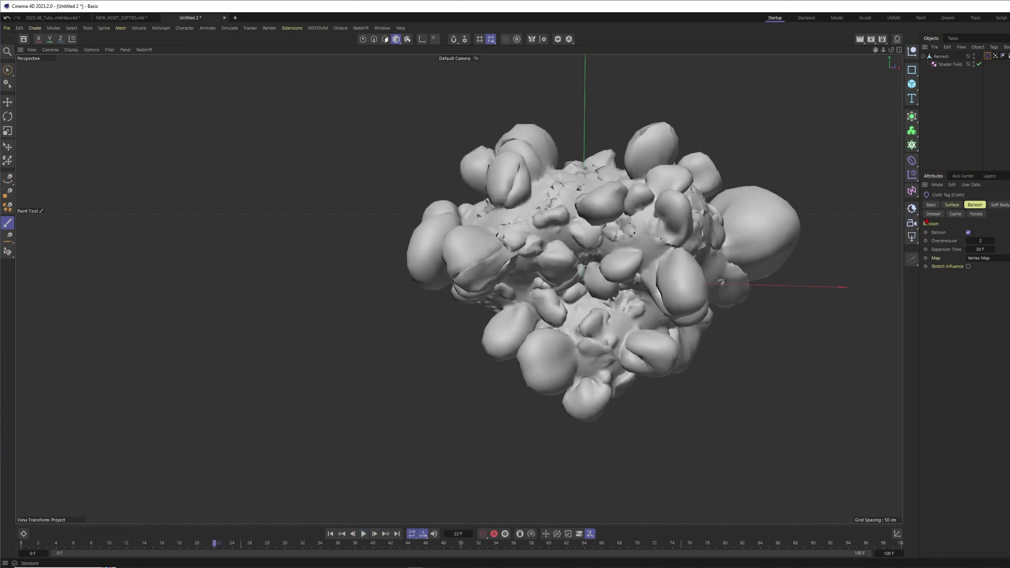
Set the cloth surface's Bendiness to 5000, Stretchiness to 1000 and Thickness to 0.2 cm, and replay the simulation from the first frame
left_click(952, 204)
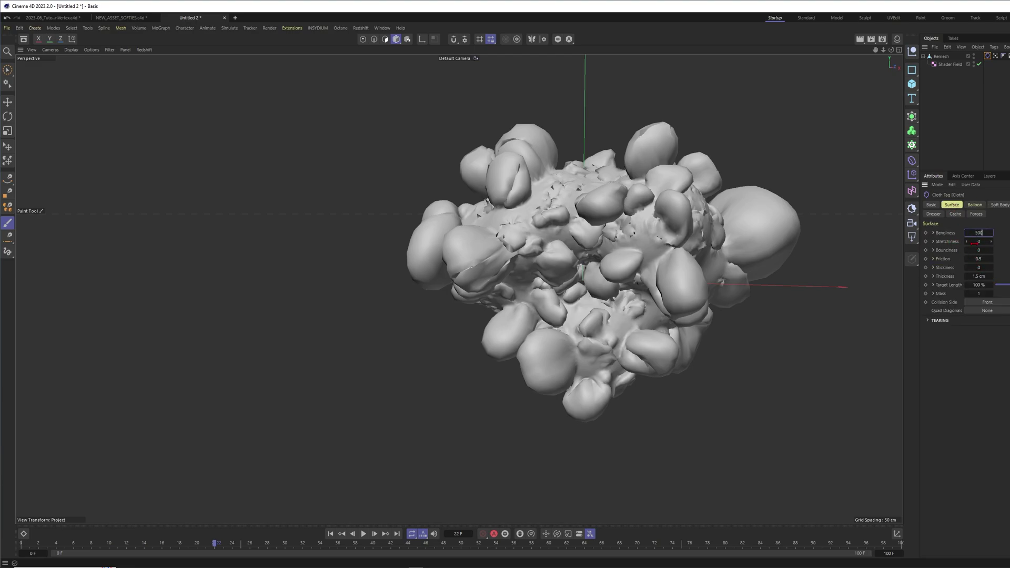
left_click(977, 242)
left_click(978, 276)
type("0.2")
left_click(331, 534)
left_click(363, 534)
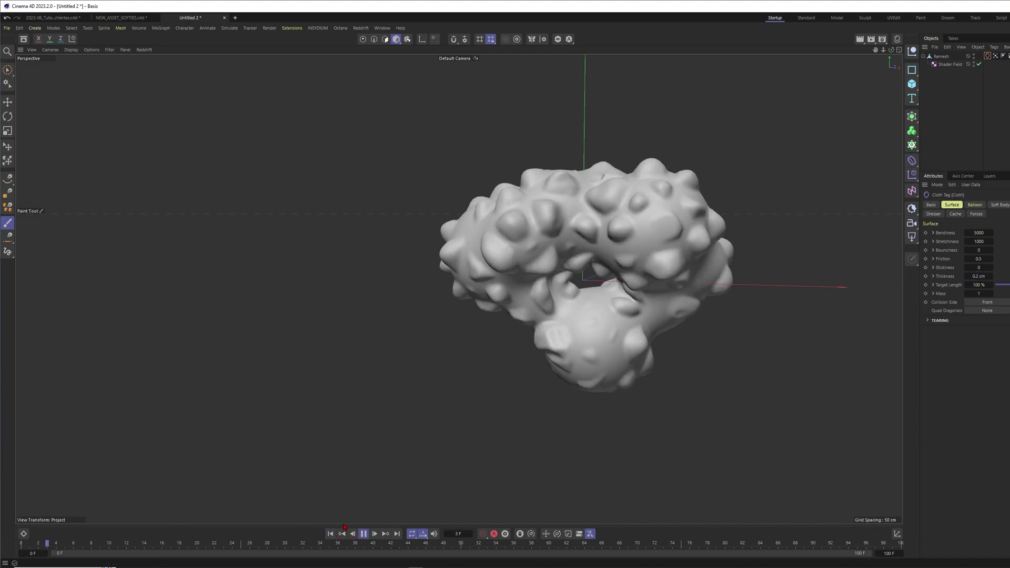
left_click(364, 534)
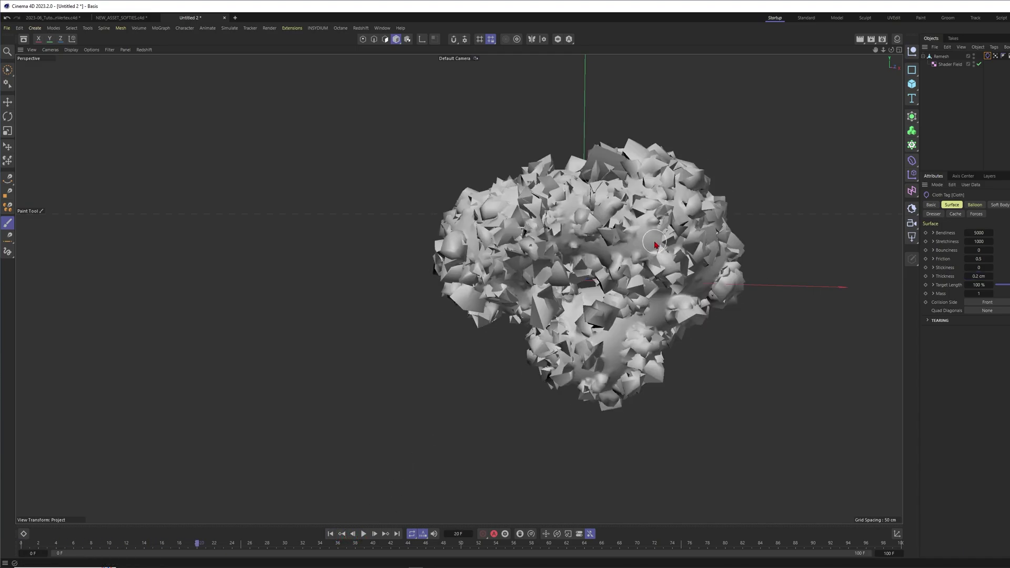
Set the Mix Animation pins' Influence to 10 % and replay the simulation
left_click(956, 213)
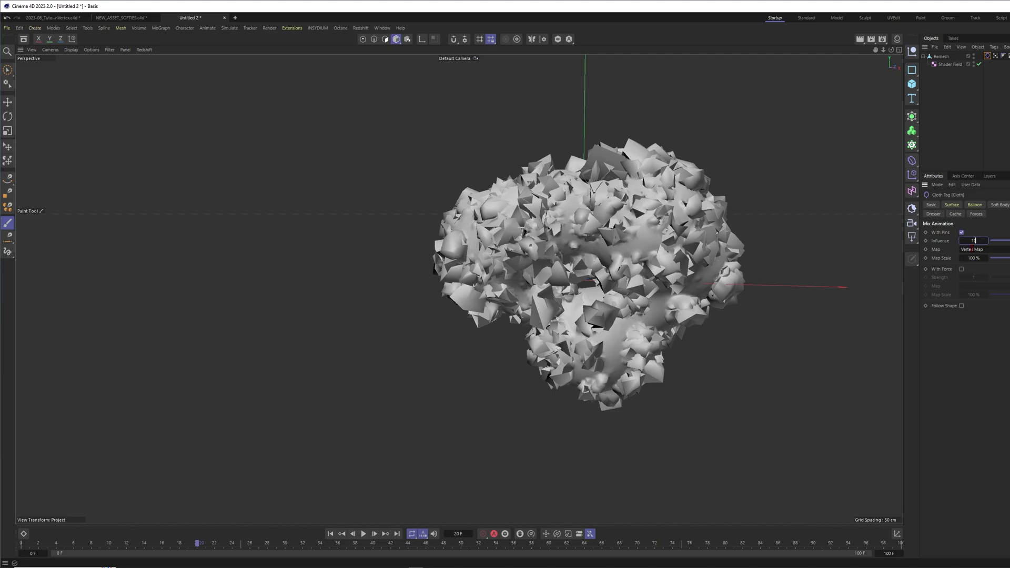
left_click(363, 533)
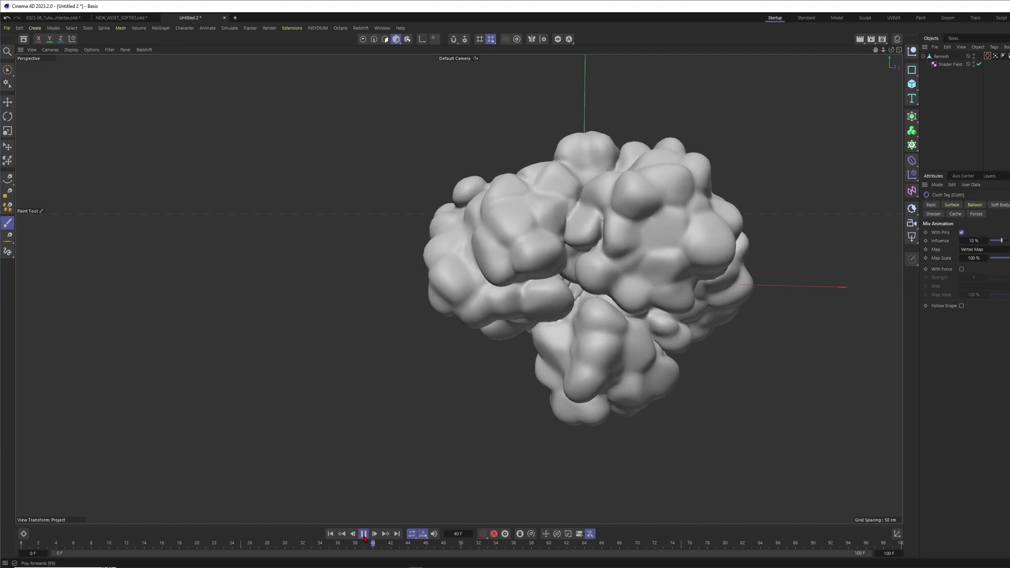
left_click(363, 534)
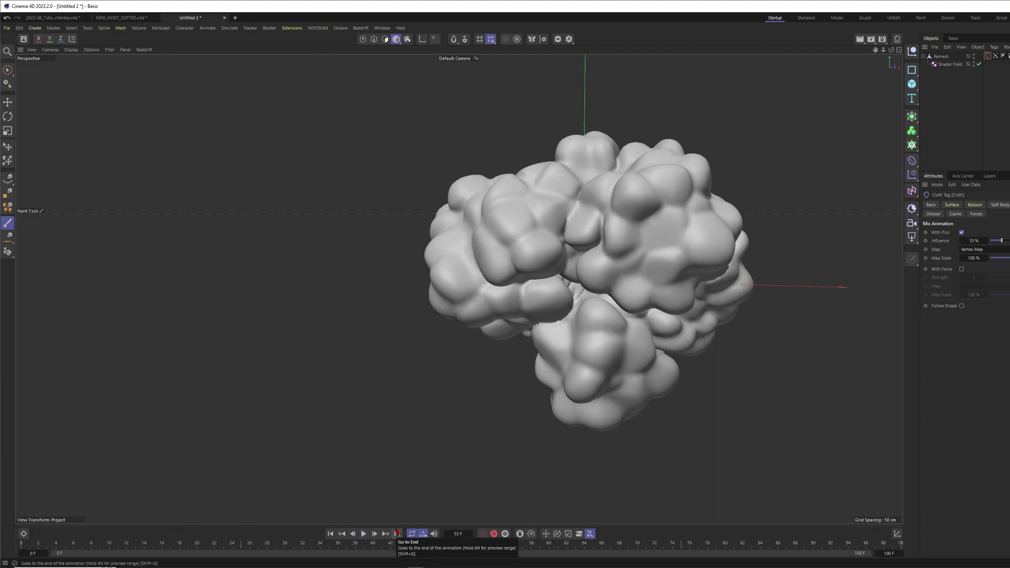
Set the Damping in the project's simulation settings to 10 % and replay the simulation from the first frame
key("ctrl+d")
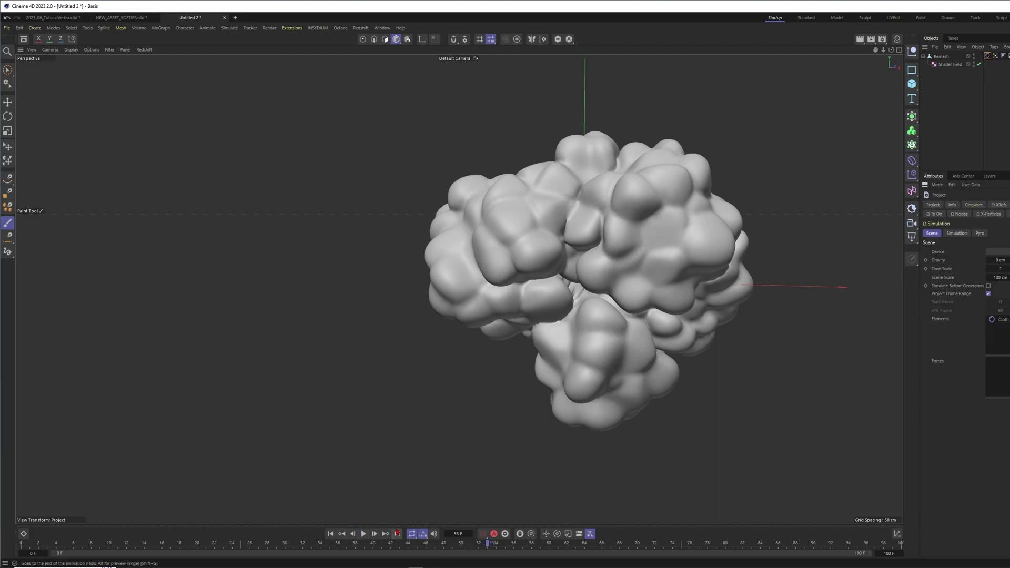
left_click(956, 233)
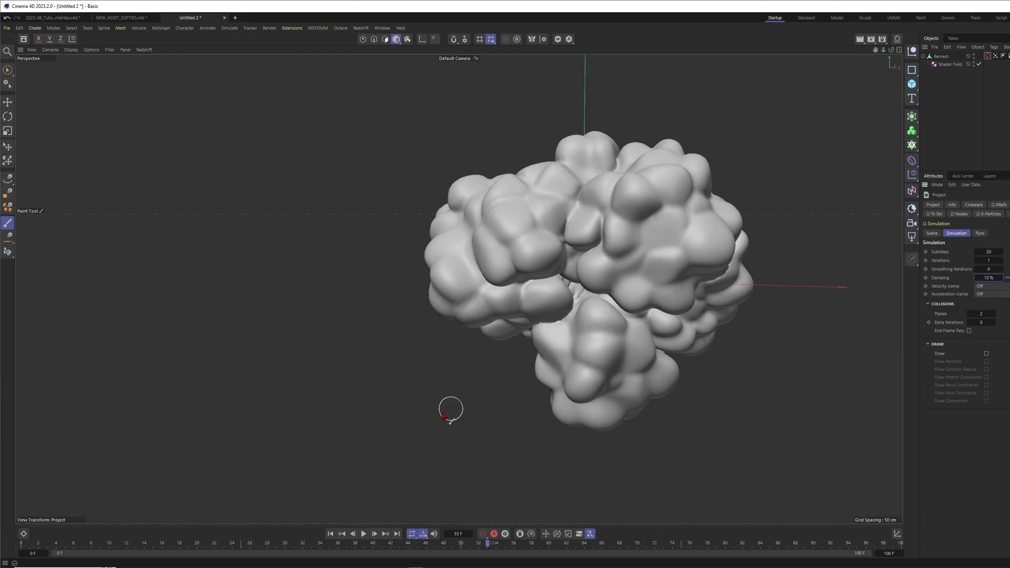
left_click(330, 534)
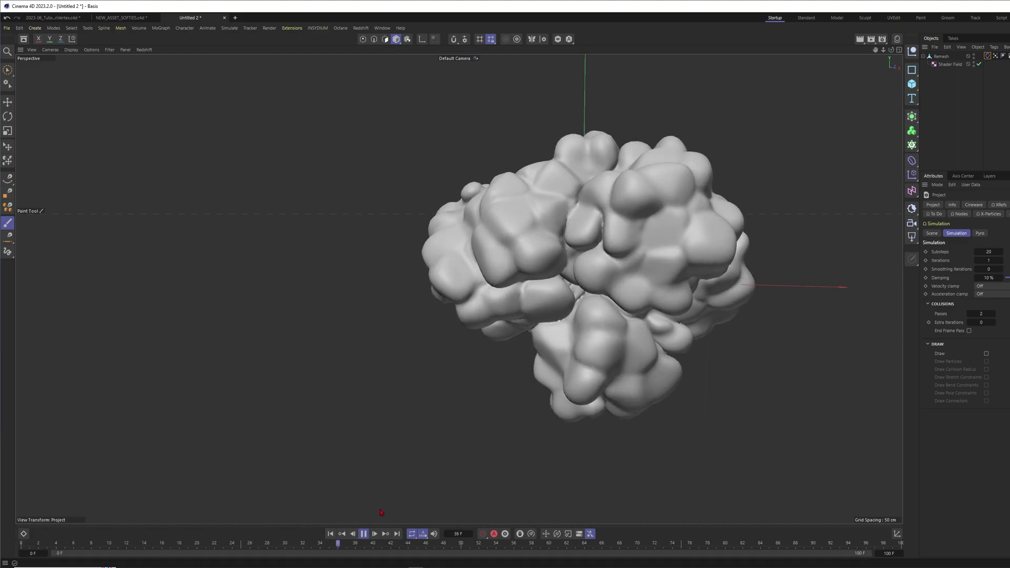
left_click(364, 534)
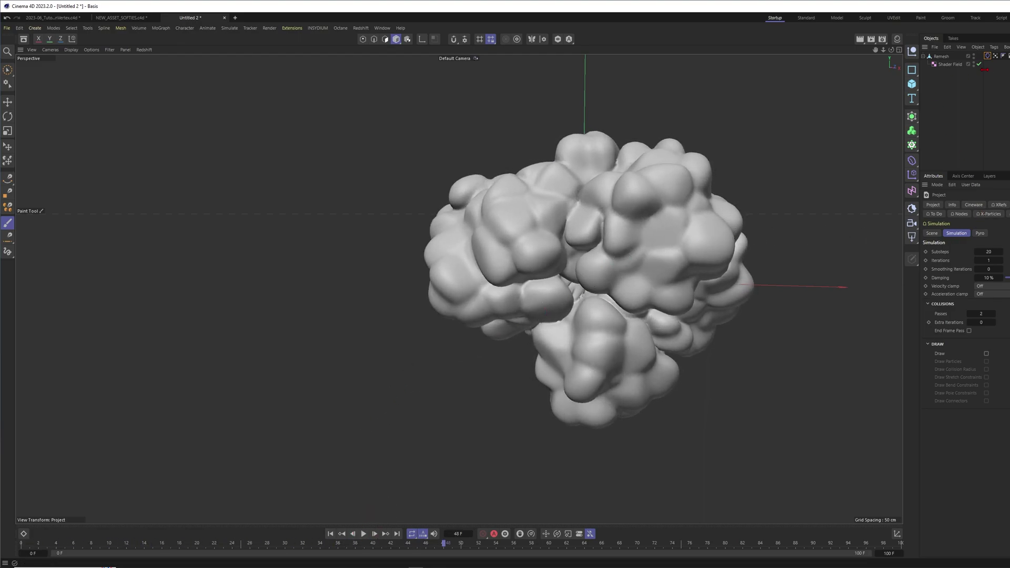
Try a balloon Overpressure of 4 on the Cloth tag by replaying the simulation, and return the value to 2
left_click(994, 65)
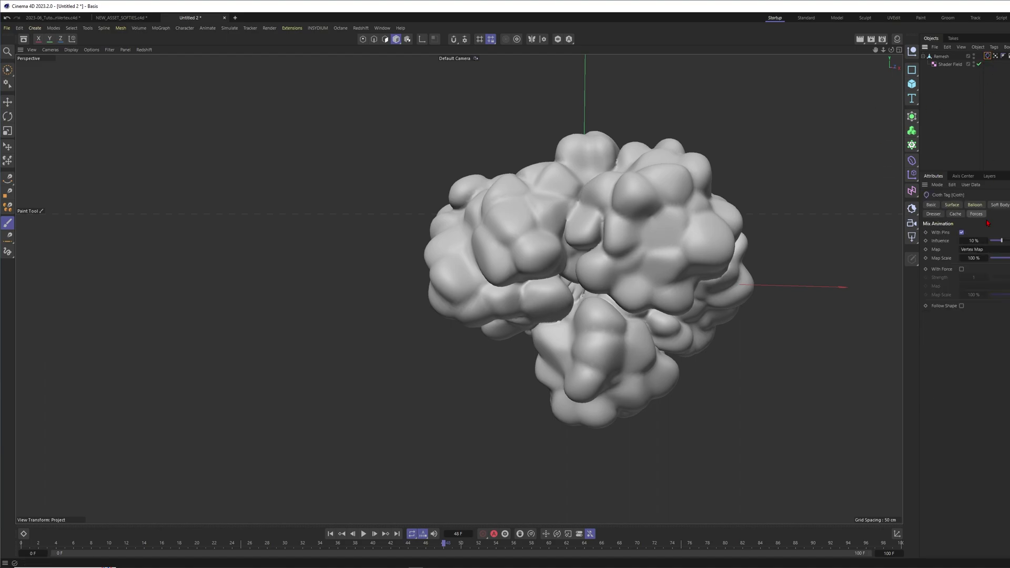
left_click(975, 204)
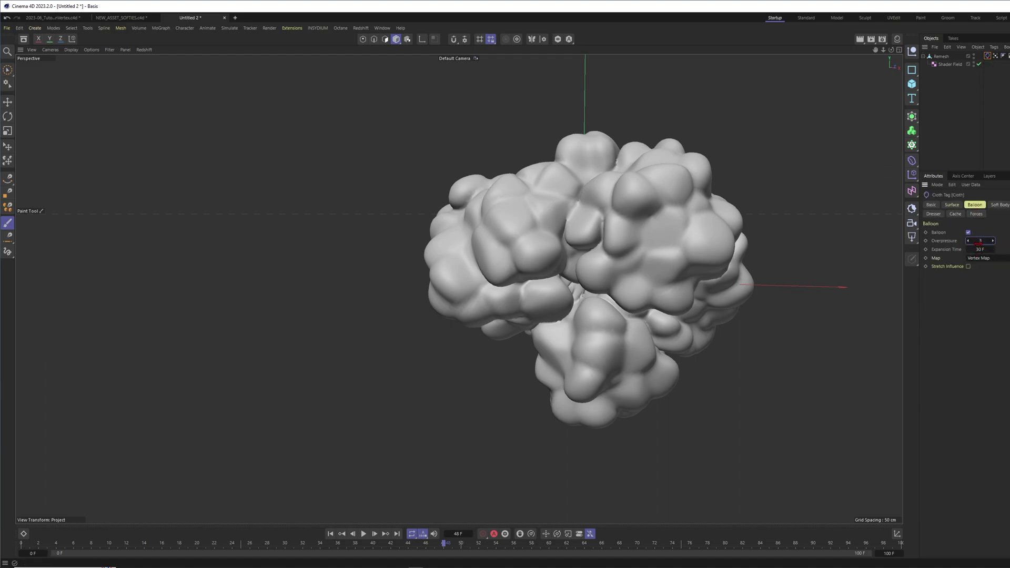
left_click(330, 534)
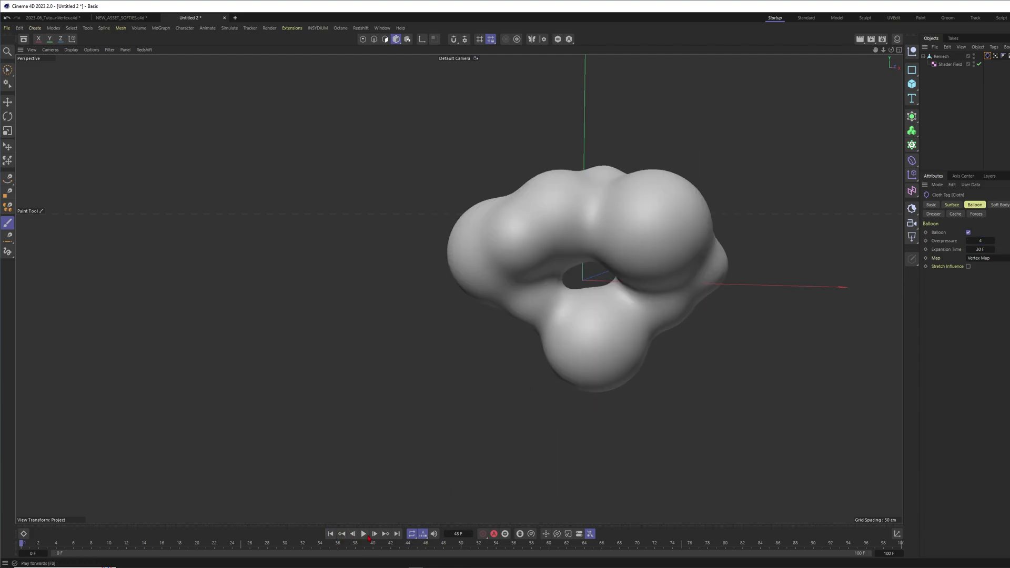
left_click(365, 535)
left_click(363, 534)
left_click(365, 534)
left_click(362, 533)
left_click(362, 534)
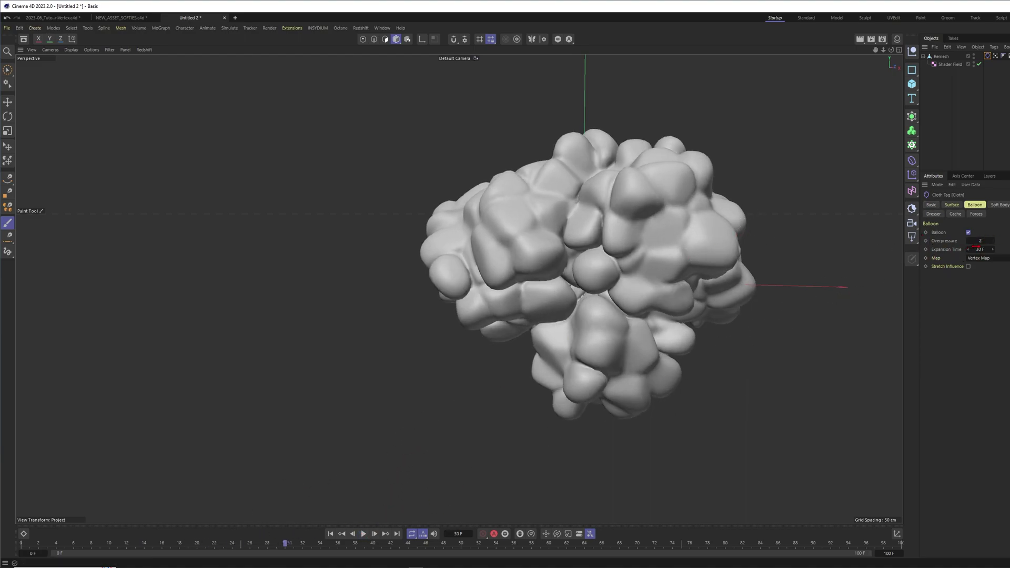
Simulate from the first frame up to frame 20 and keyframe the balloon Overpressure at 2 there
left_click(331, 534)
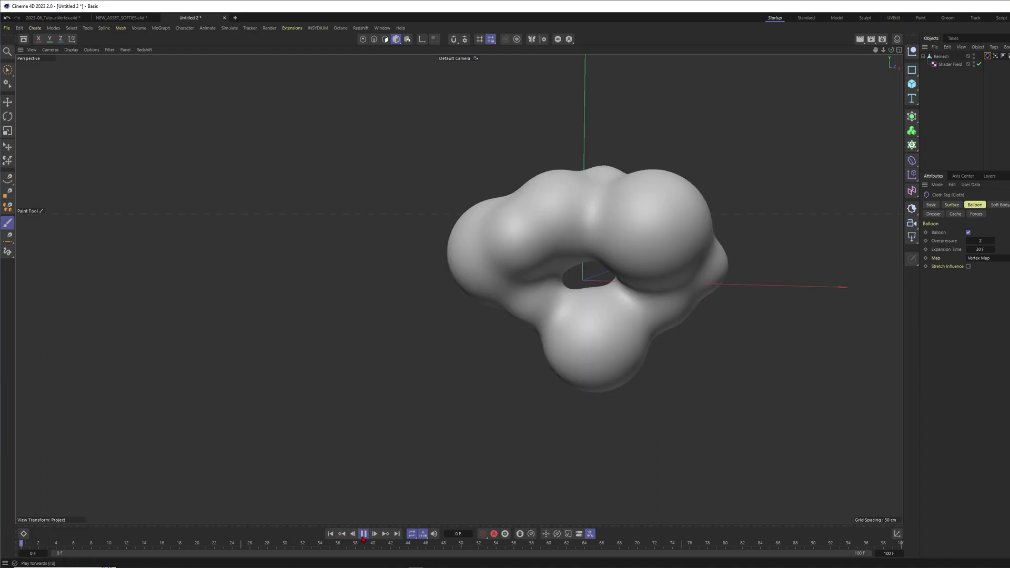
left_click(363, 534)
left_click_drag(160, 546, 200, 548)
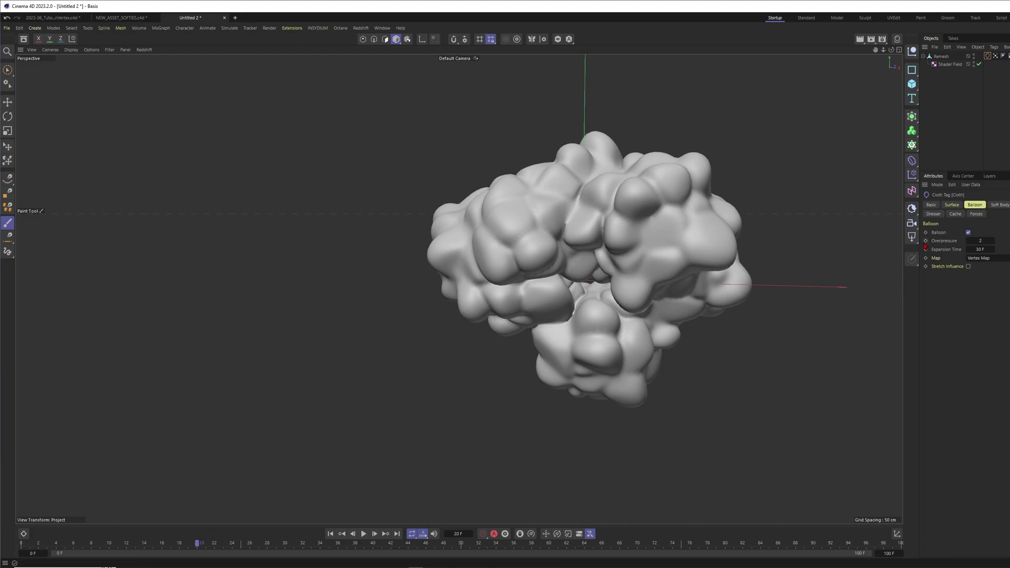
Keyframe the balloon Overpressure at 4 on frame 50 and replay the simulation from the first frame
left_click(364, 534)
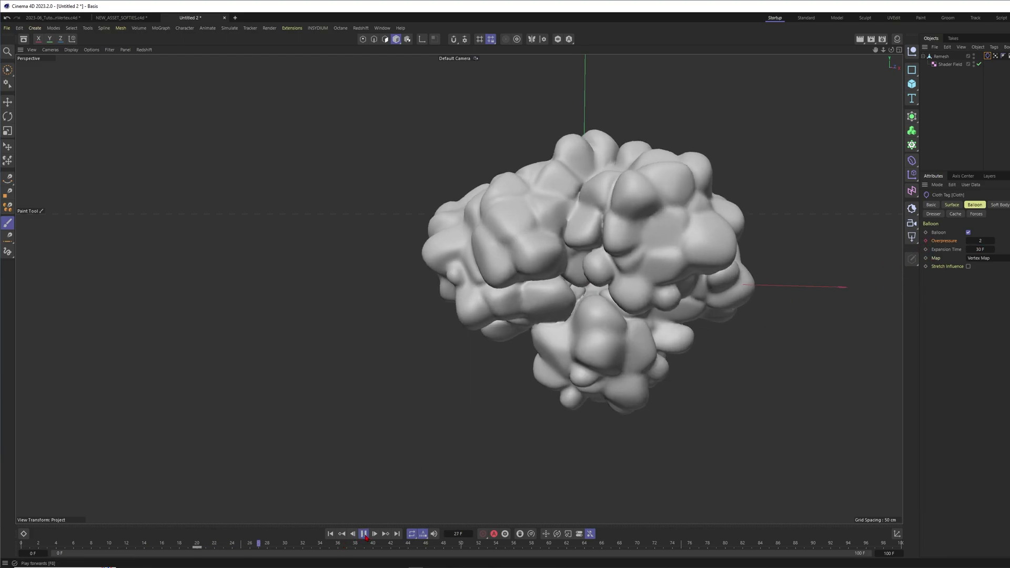
left_click(363, 534)
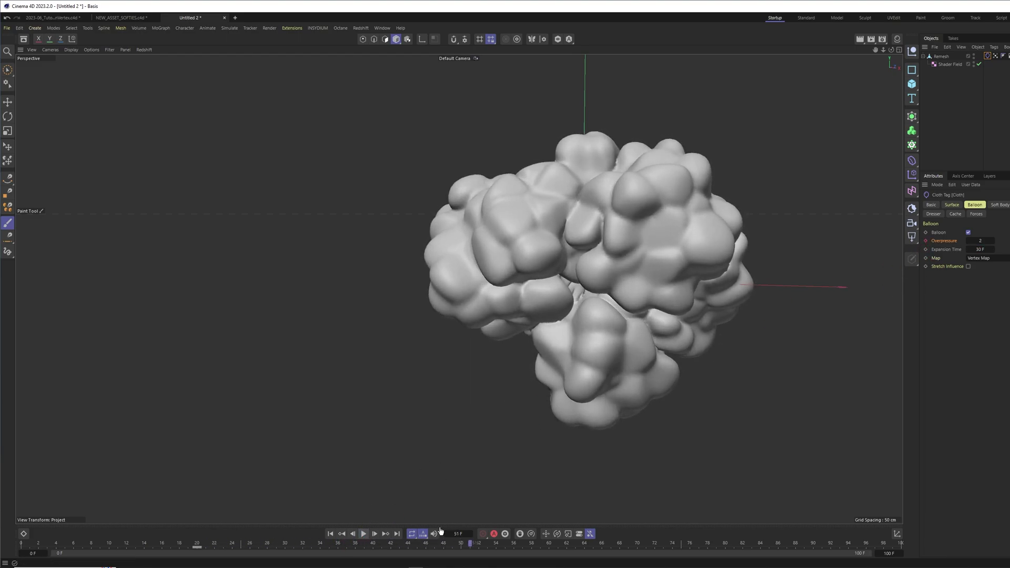
double_click(981, 241)
key("Return")
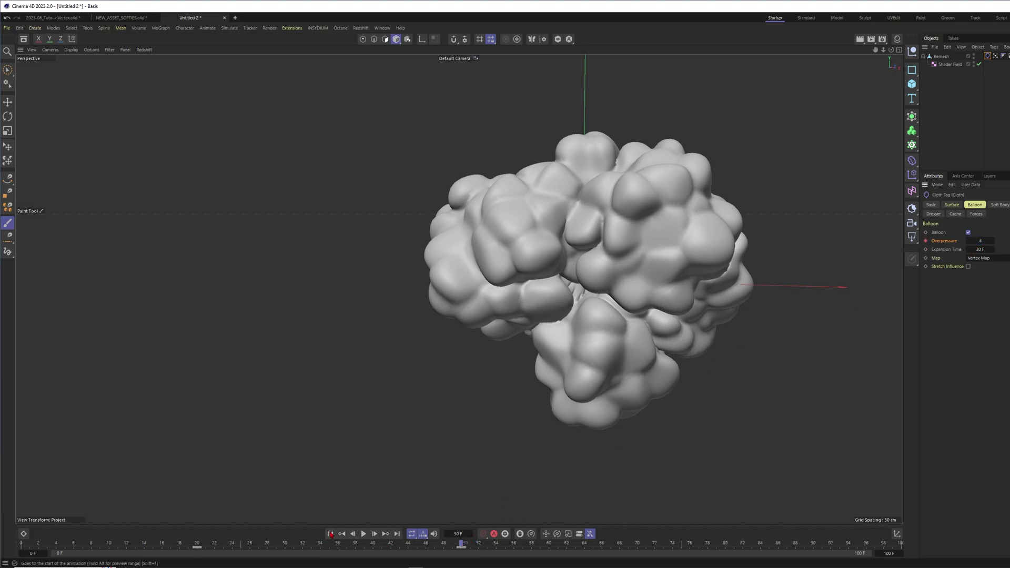
left_click(364, 534)
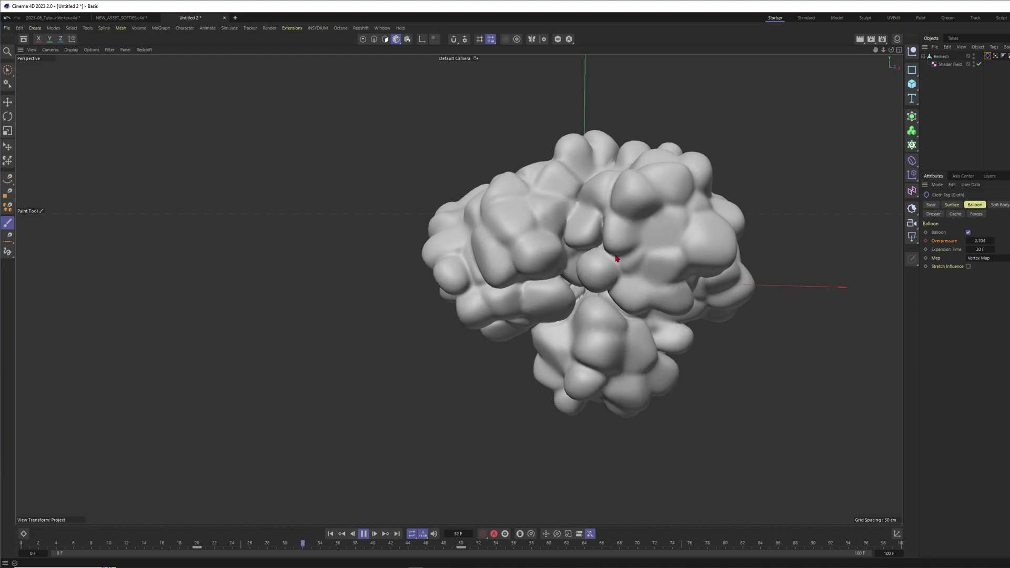
key("space")
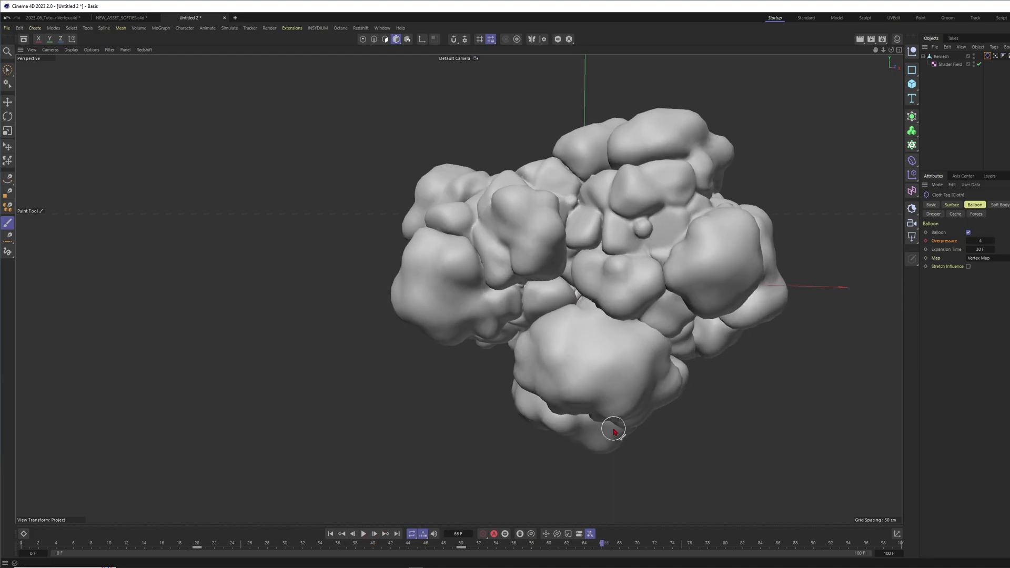
Set the project's simulation Damping to 15 %, Substeps to 30 and Smoothing Iterations to 1
key("ctrl+d")
left_click(991, 278)
type("15")
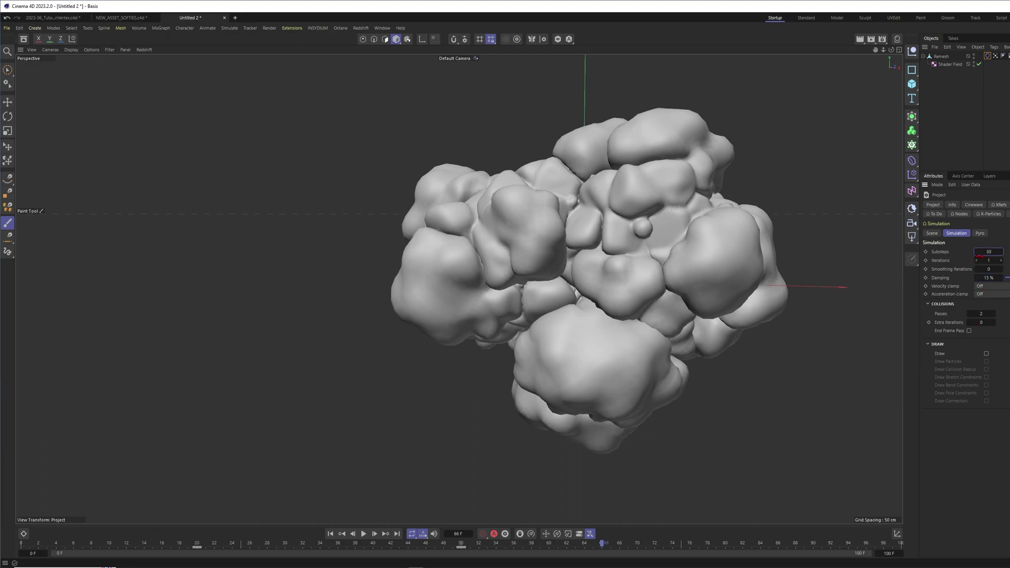
left_click(989, 269)
type("1")
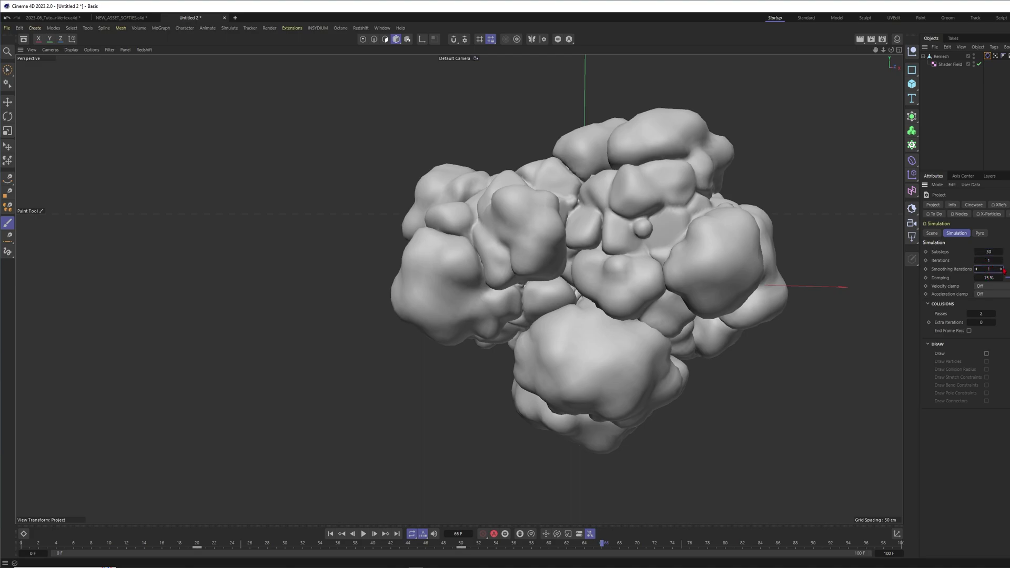
Play the simulation from the first frame to the end of the timeline and examine the inflated shape from several sides
left_click(330, 533)
left_click(364, 534)
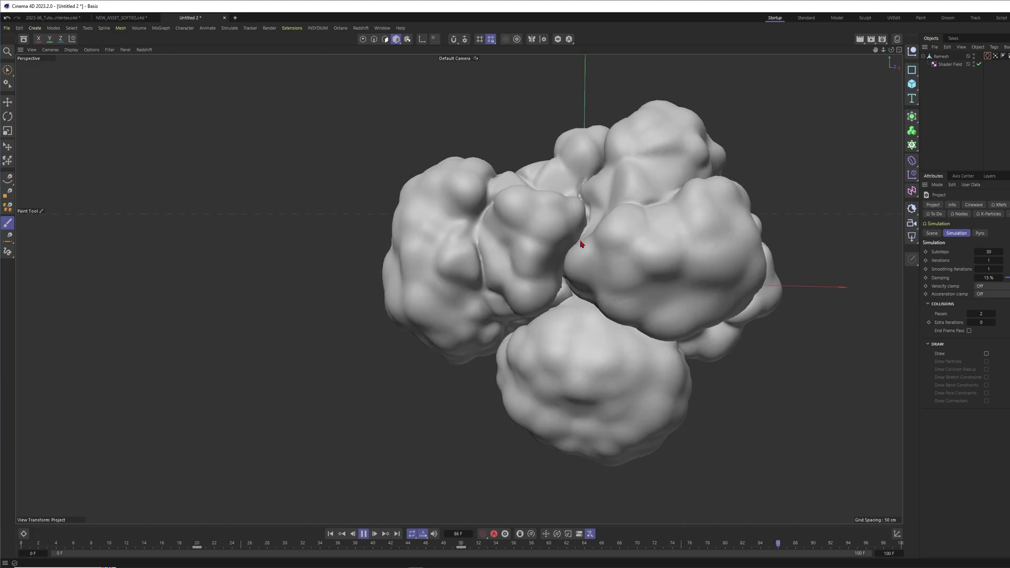
left_click(365, 534)
left_click_drag(635, 222, 687, 242, "alt")
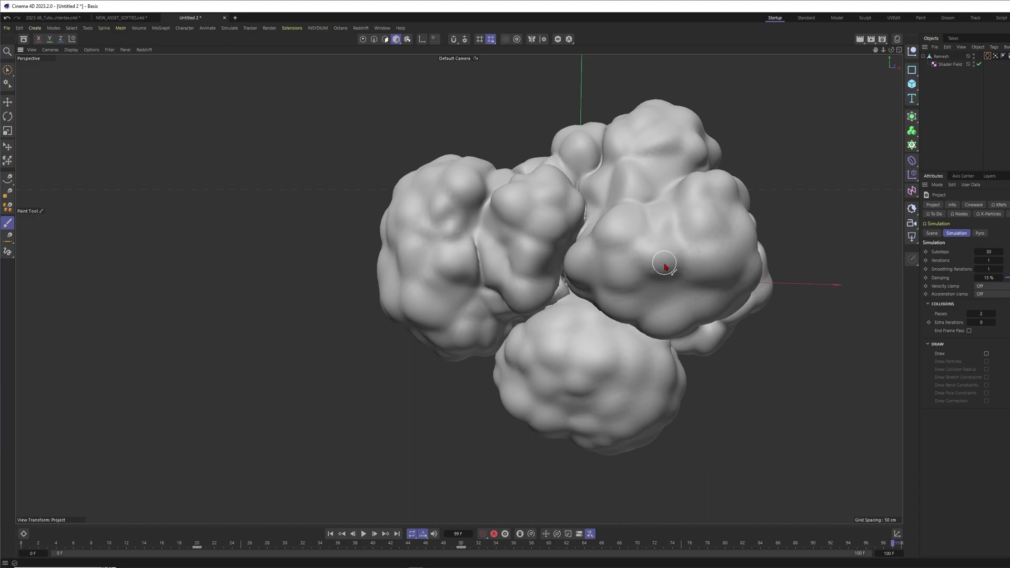
left_click_drag(626, 368, 690, 299, "alt")
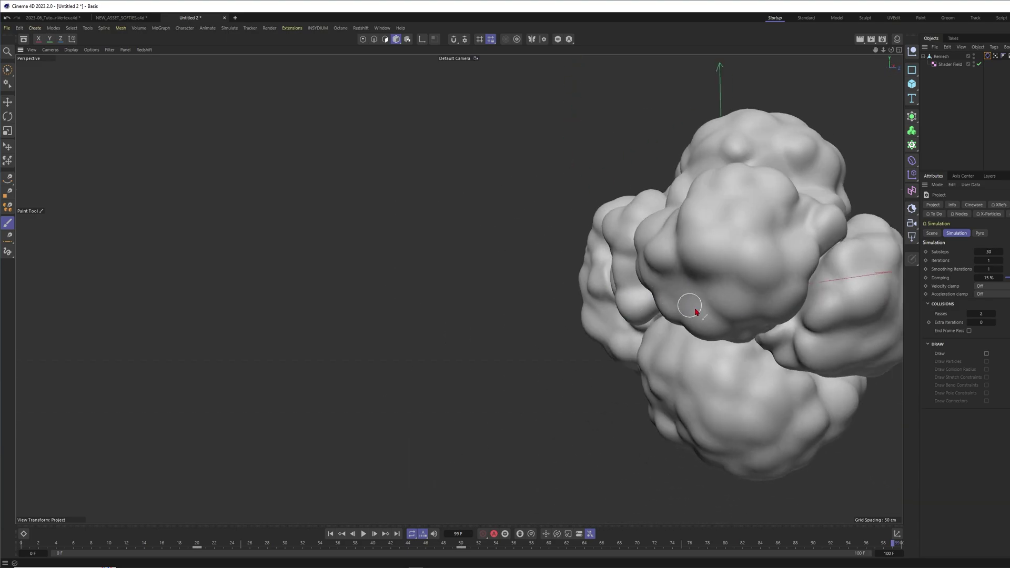
mouse_move(646, 266)
left_mouse_down("alt")
mouse_move(718, 273)
mouse_move(677, 248)
mouse_move(615, 243)
mouse_move(751, 243)
mouse_move(697, 286)
mouse_move(742, 273)
mouse_move(652, 262)
mouse_move(661, 255)
left_mouse_up("alt")
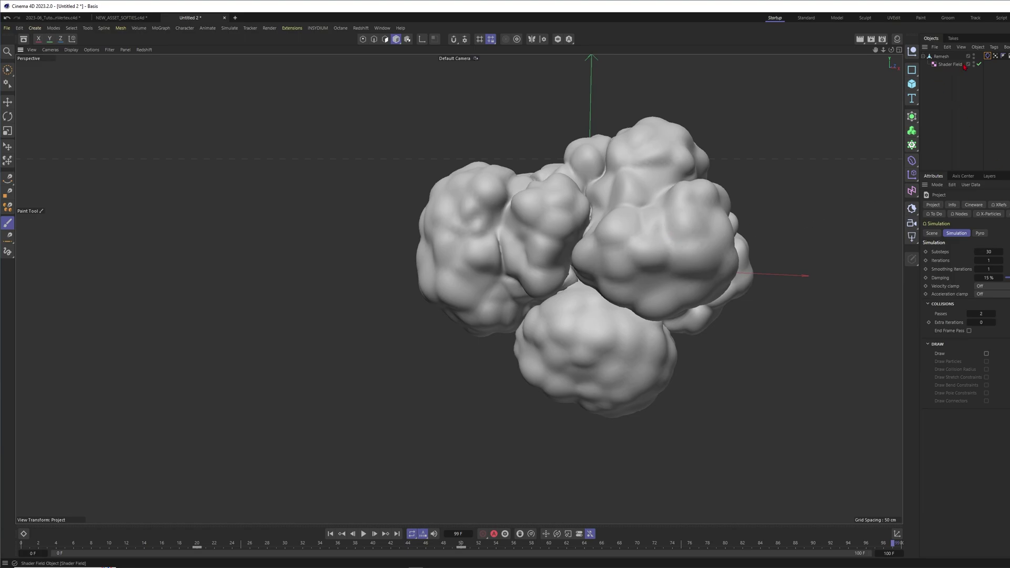
Set the Cloth tag's pins Influence to 20 % and play the simulation from the first frame
key("shift+f")
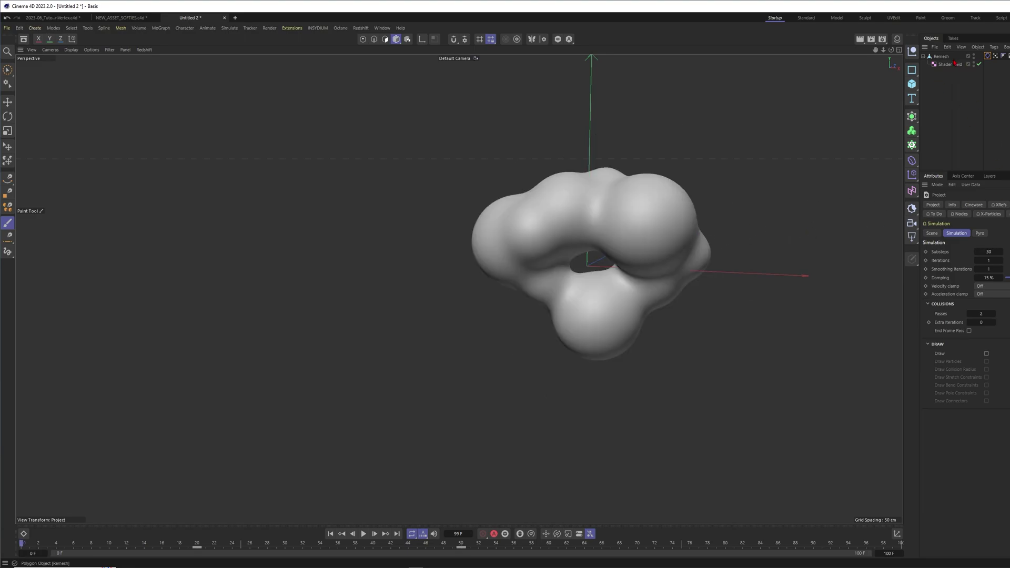
left_click(987, 56)
left_click(1008, 205)
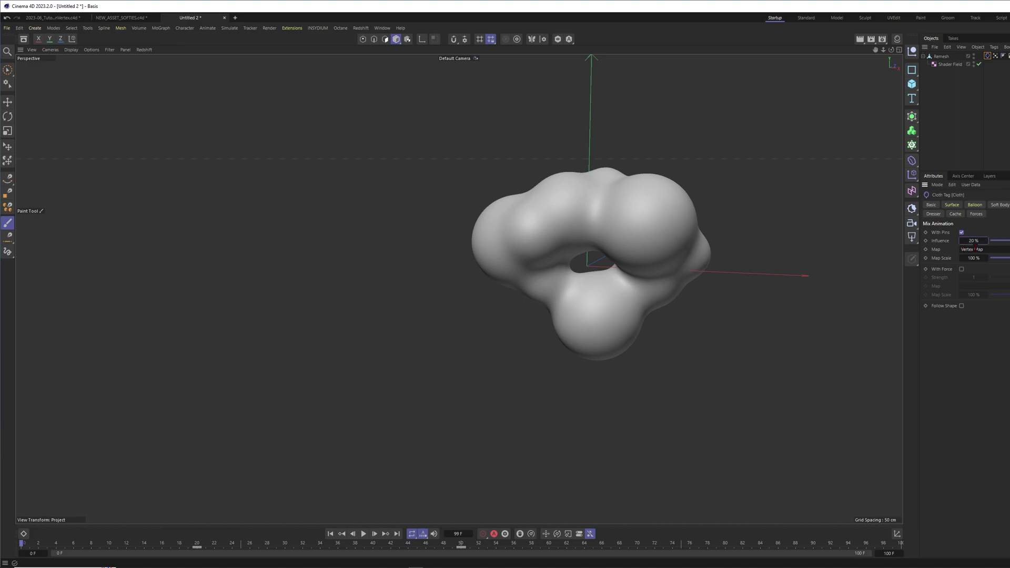
left_click(363, 535)
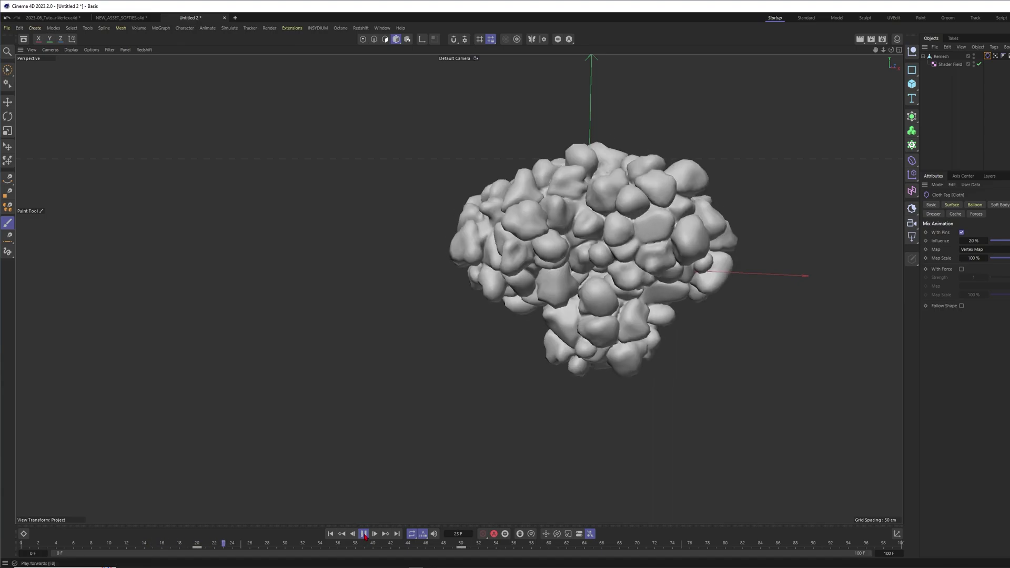
left_click(363, 533)
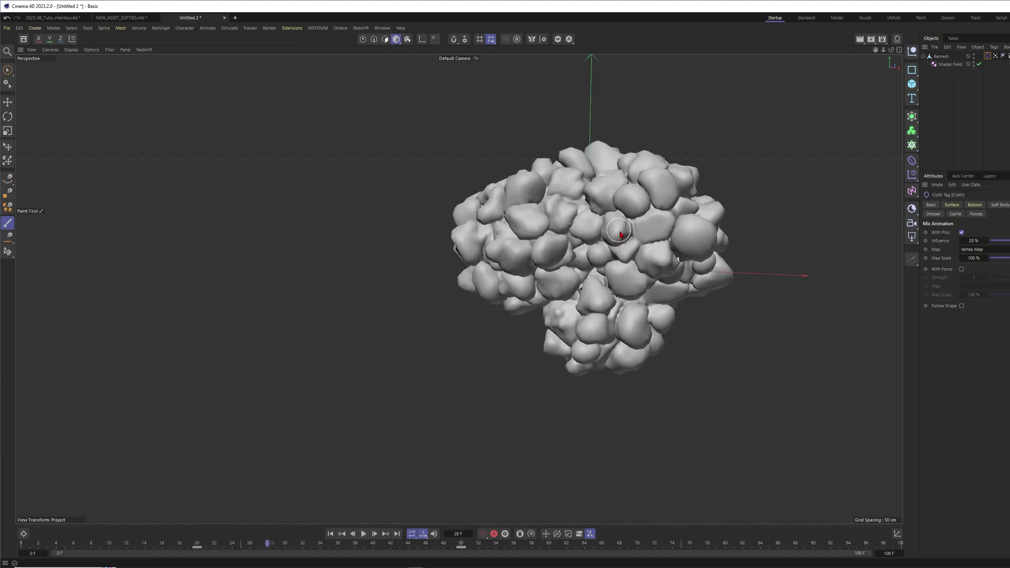
Continue playing the simulation with the new pin influence, and return to the first frame
left_click(363, 534)
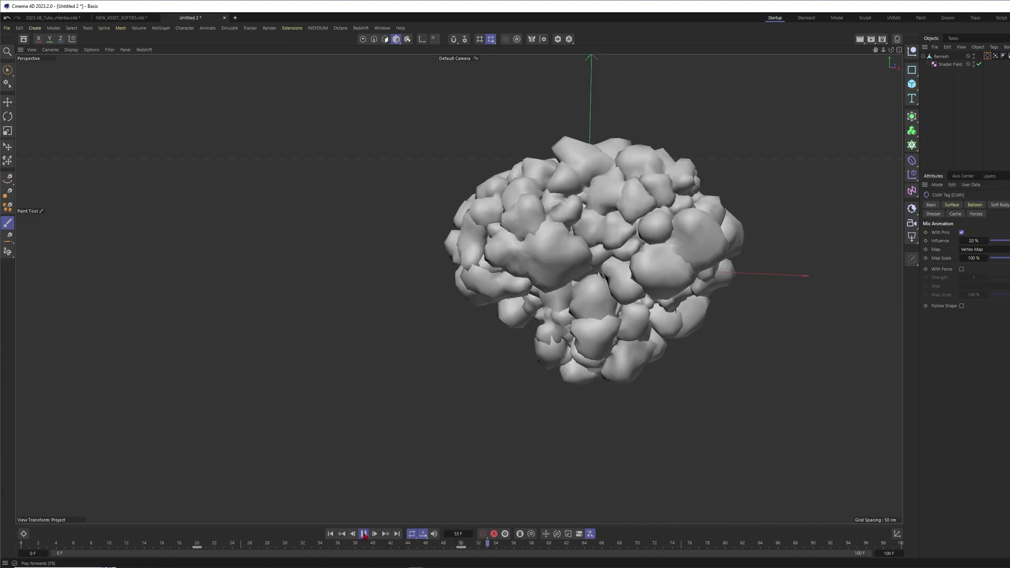
left_click(363, 534)
left_click(331, 534)
Set the balloon Overpressure keyframe on frame 50 to 2.5 and replay the simulation from the first frame
left_click(975, 204)
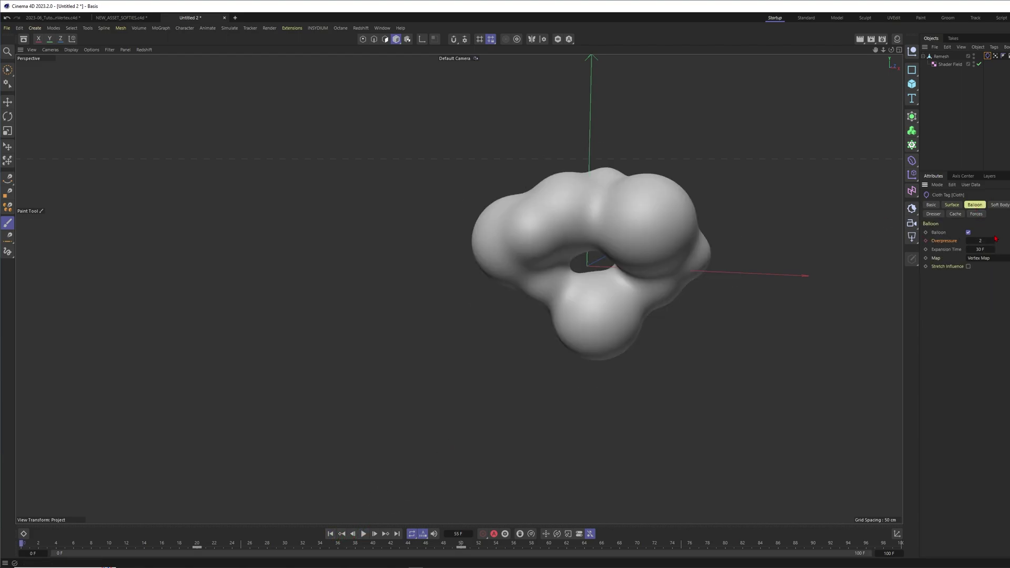
left_click(461, 545)
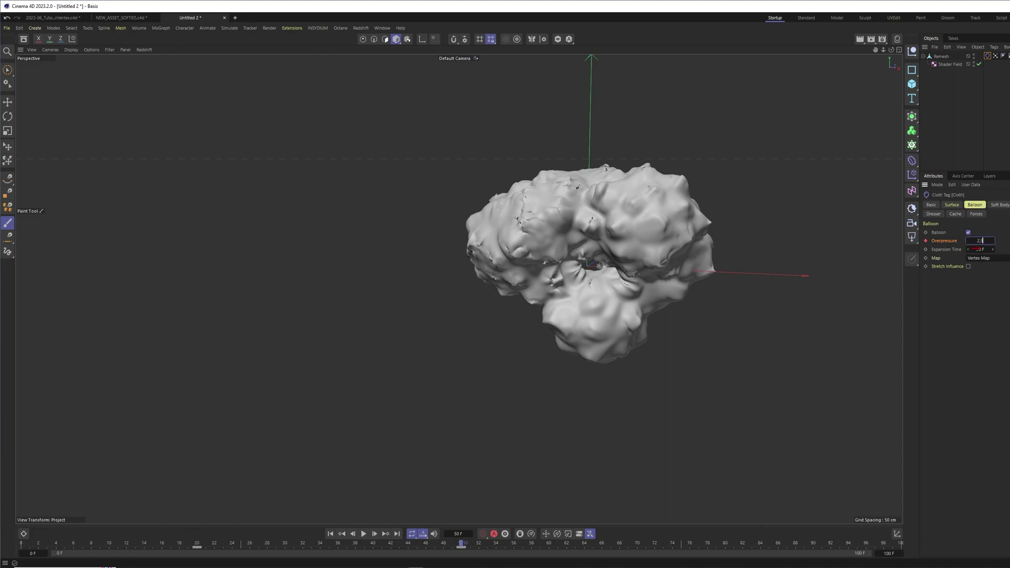
key("Return")
left_click(330, 534)
left_click(363, 534)
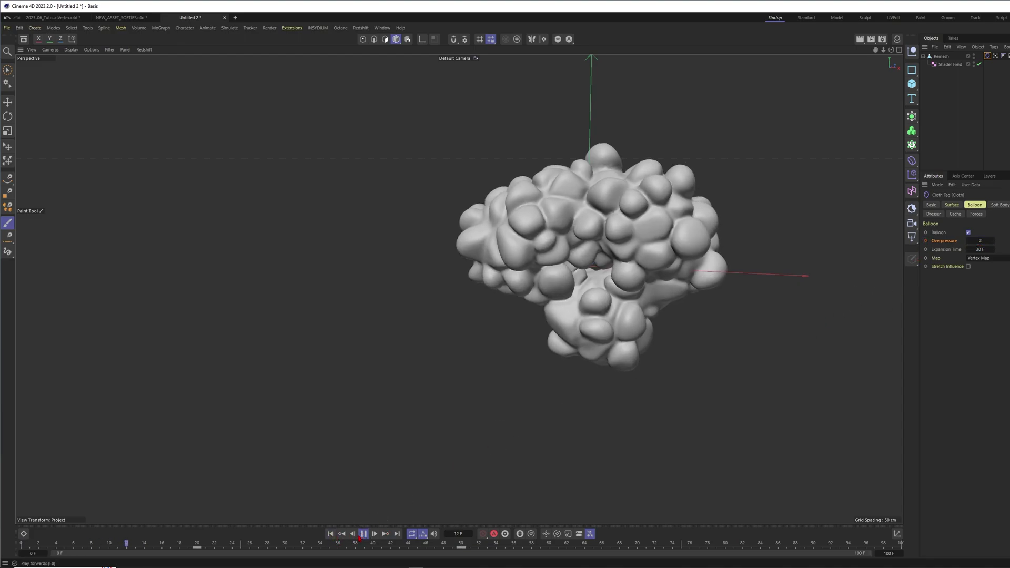
left_click(363, 534)
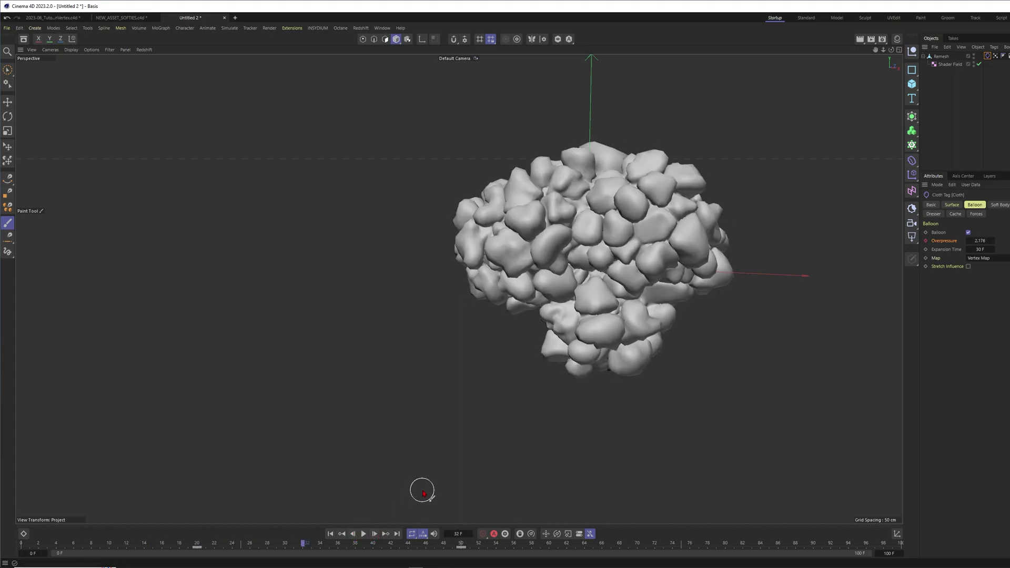
key("shift+f")
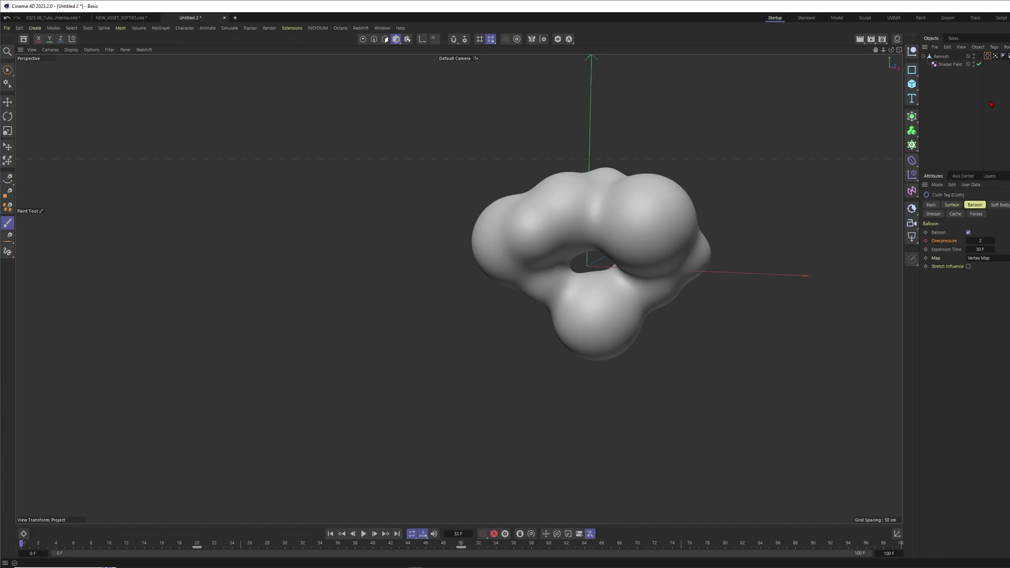
Set the Global Scale of the Shader Field's noise shader to 662 %
left_click(994, 56)
left_click(950, 65)
left_click(953, 257)
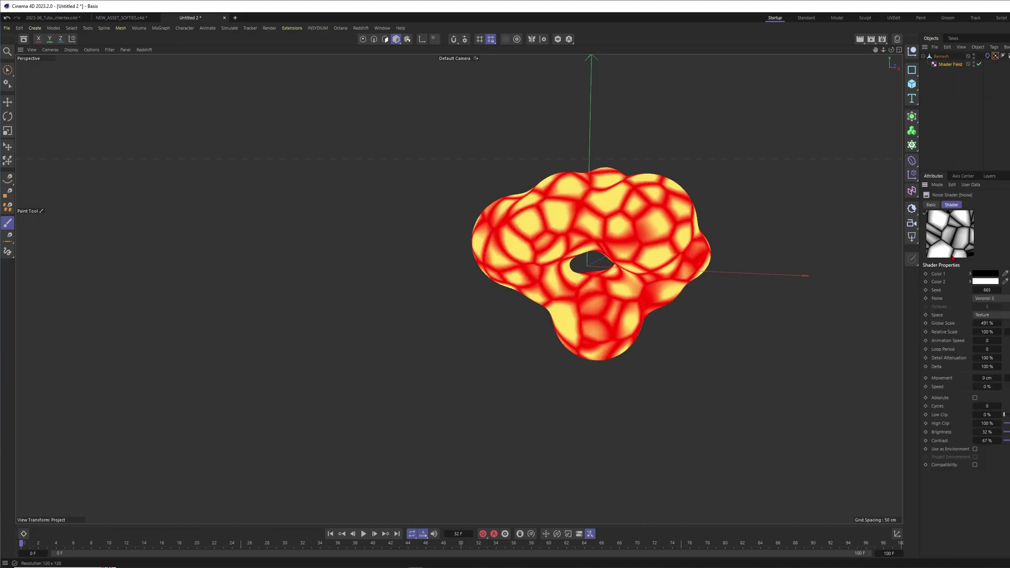
left_click_drag(983, 323, 1002, 323)
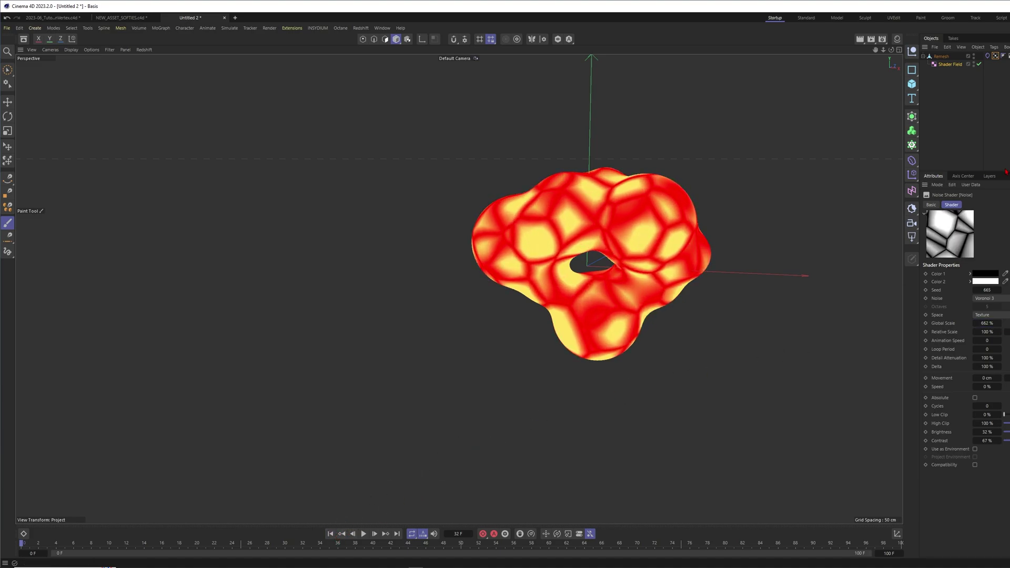
Add a Freeze layer above the Shader Field in the Vertex Map tag and play the simulation from the first frame
left_click(950, 64)
left_click(995, 56)
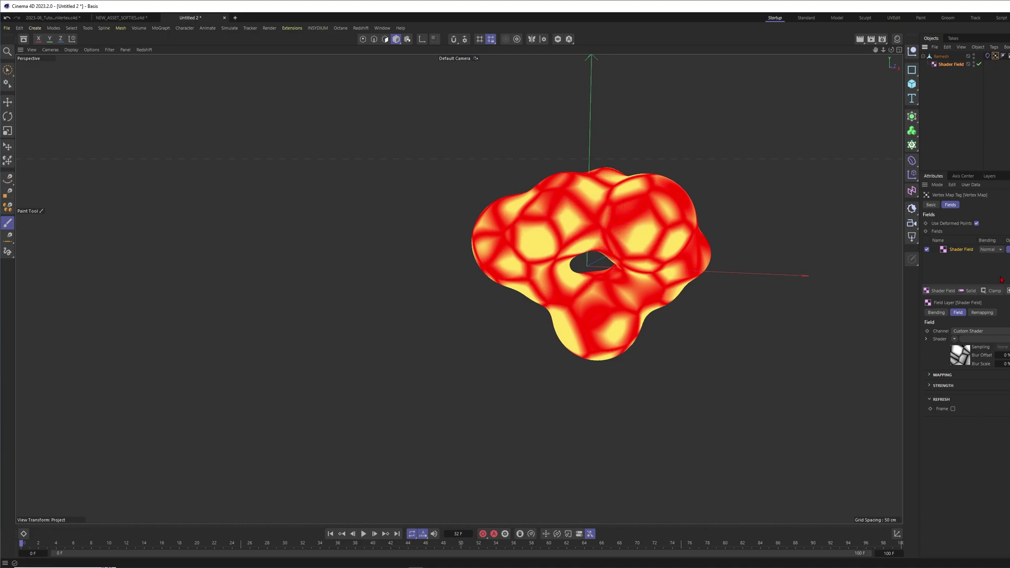
left_click(991, 292)
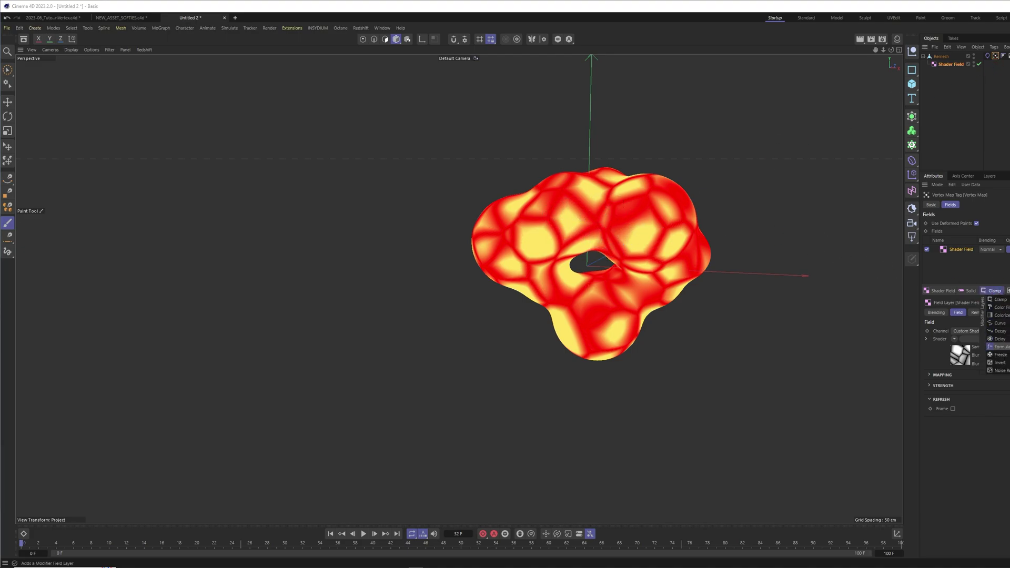
left_click(998, 355)
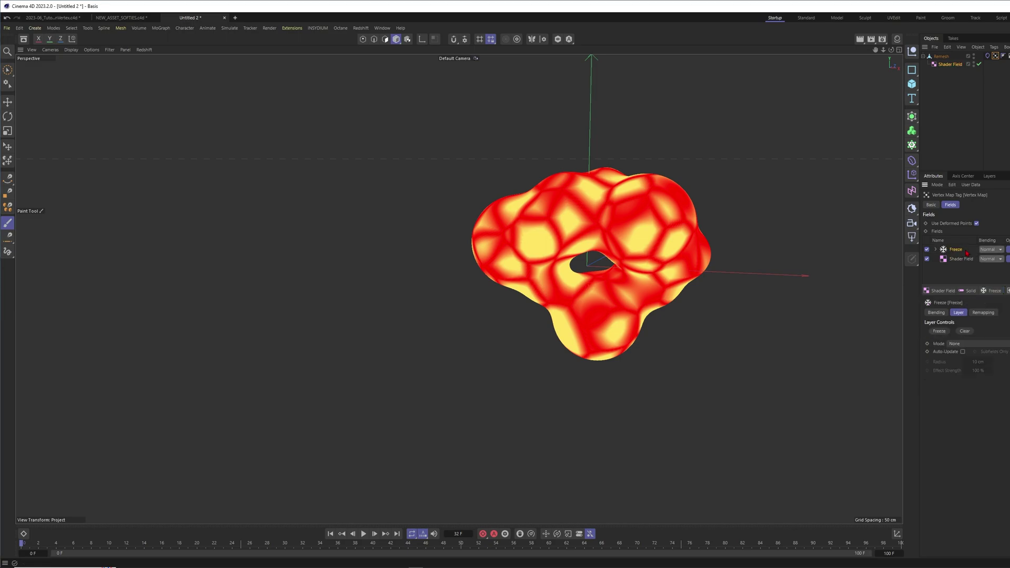
left_click(364, 534)
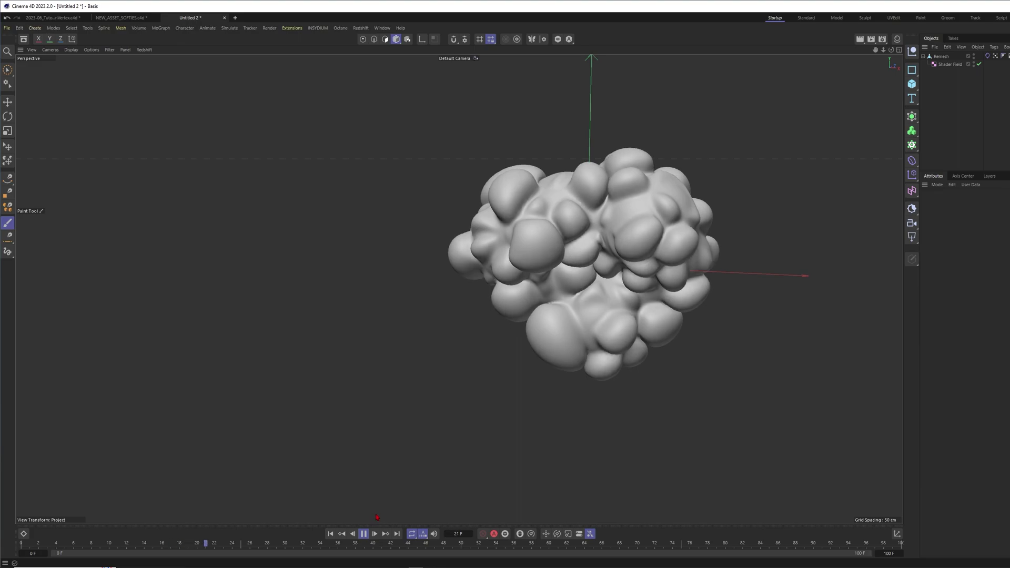
left_click(363, 534)
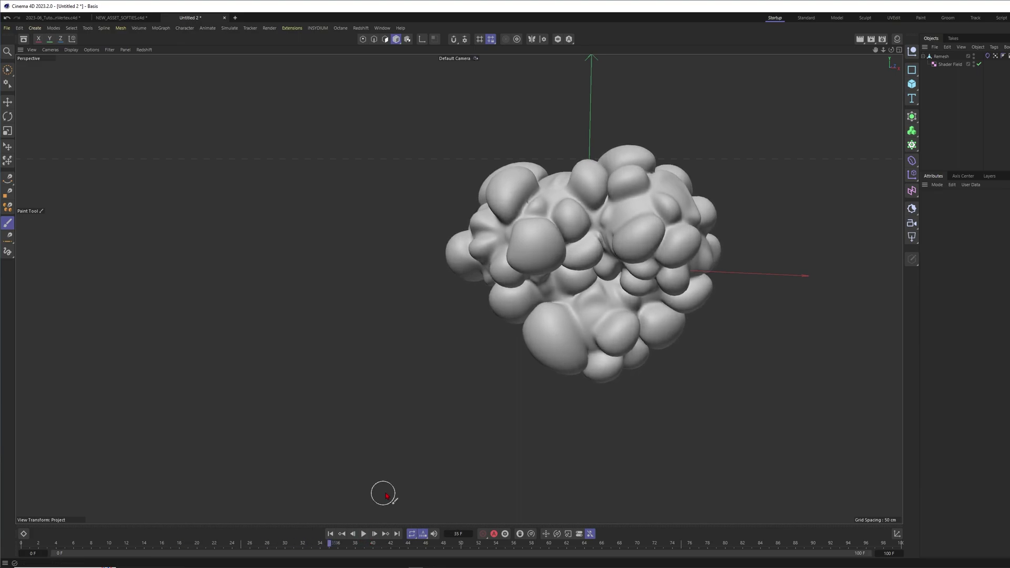
left_click(330, 534)
Set the Cloth tag's Overpressure keyframe on frame 50 to 5 and play the simulation from the first frame
left_click(987, 55)
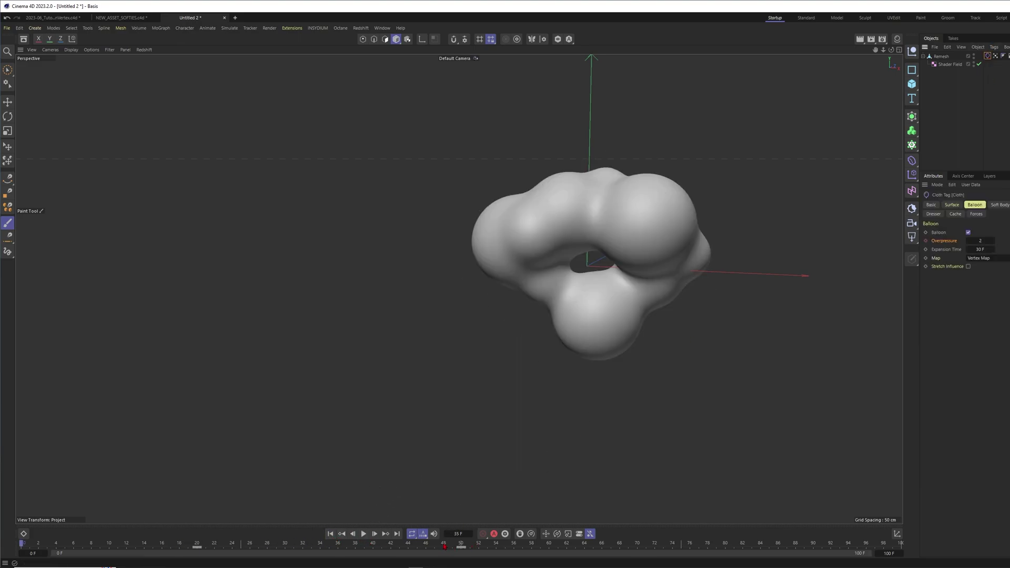
left_click(461, 546)
double_click(977, 242)
type("5")
key("Return")
left_click(330, 534)
left_click(363, 534)
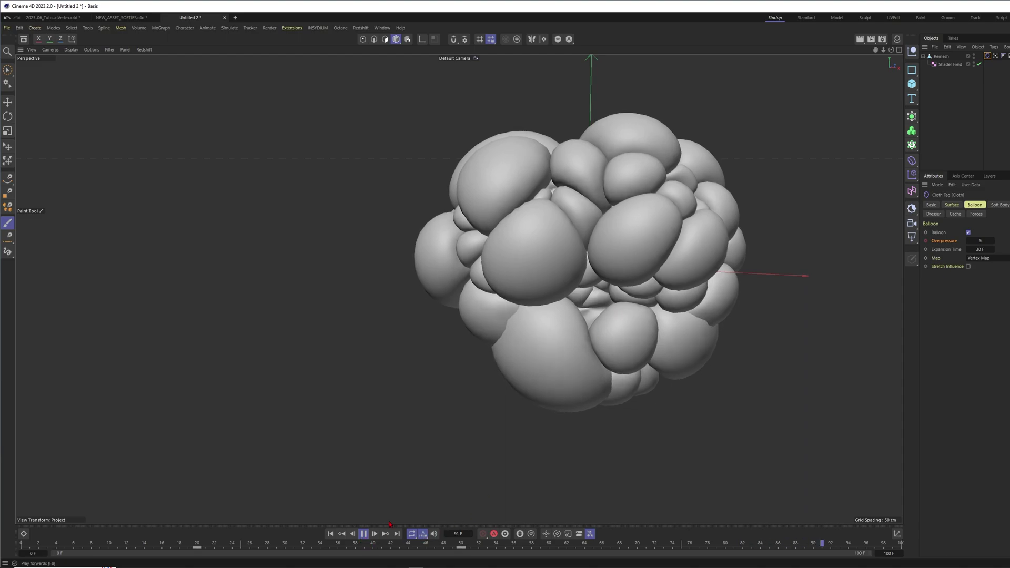
Stop the playback and set the Overpressure keyframe on frame 50 to 3
left_click(363, 534)
left_click_drag(443, 544, 462, 544)
left_click(980, 241)
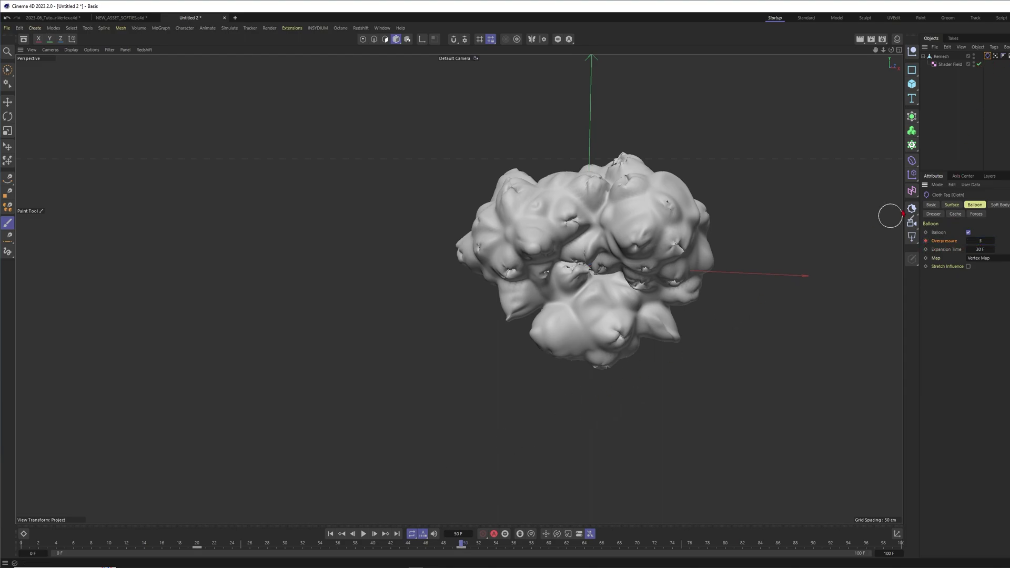
Assign the Vertex Map to the Target Length in the Cloth tag's surface settings
left_click(954, 205)
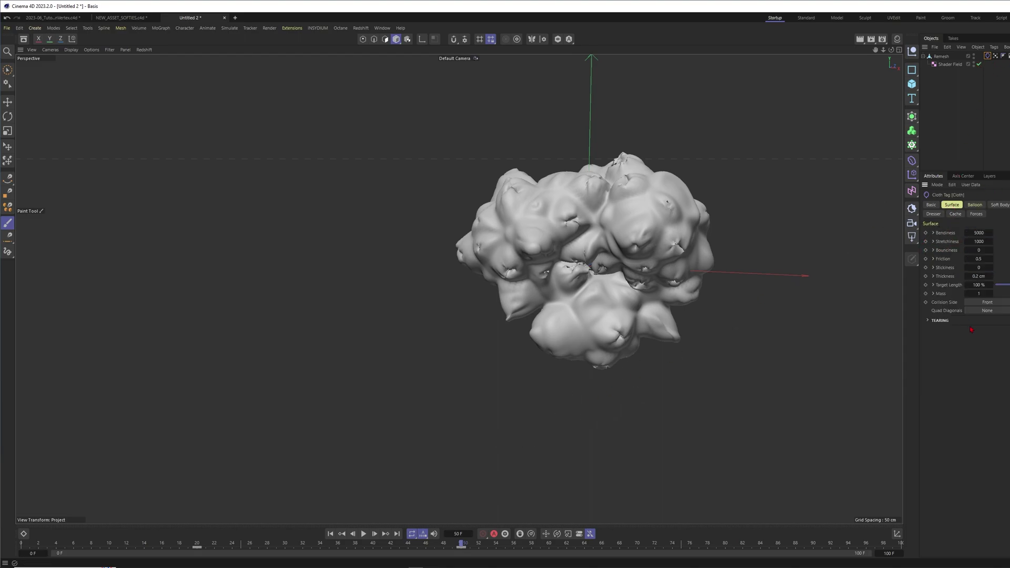
left_click(933, 286)
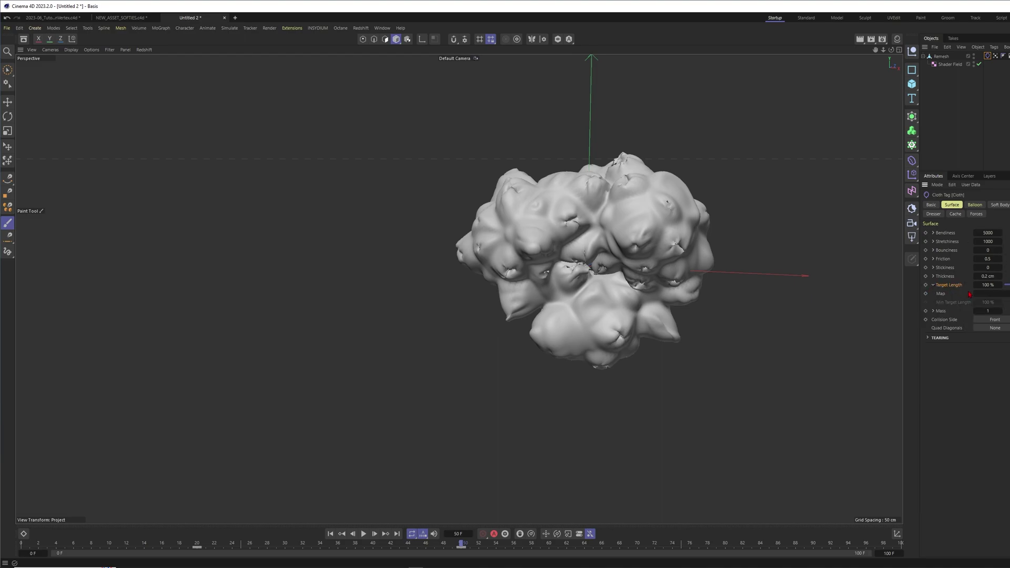
left_click_drag(999, 295, 997, 294)
Keyframe Target Length at 100 % on frame 20 and at a higher value on frame 70, and play the simulation
left_click(330, 534)
left_click(196, 547)
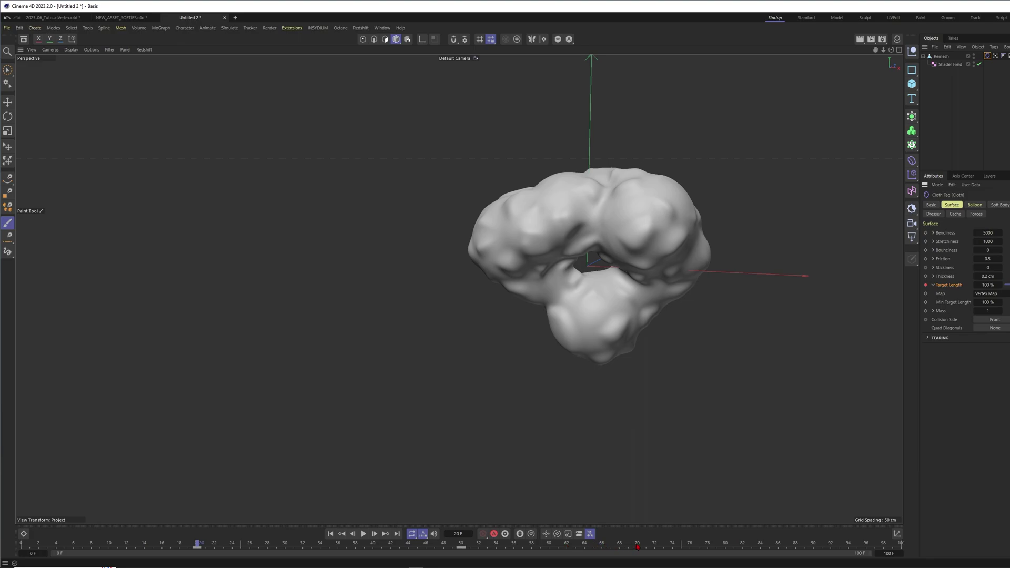
left_click(985, 285)
left_click(363, 534)
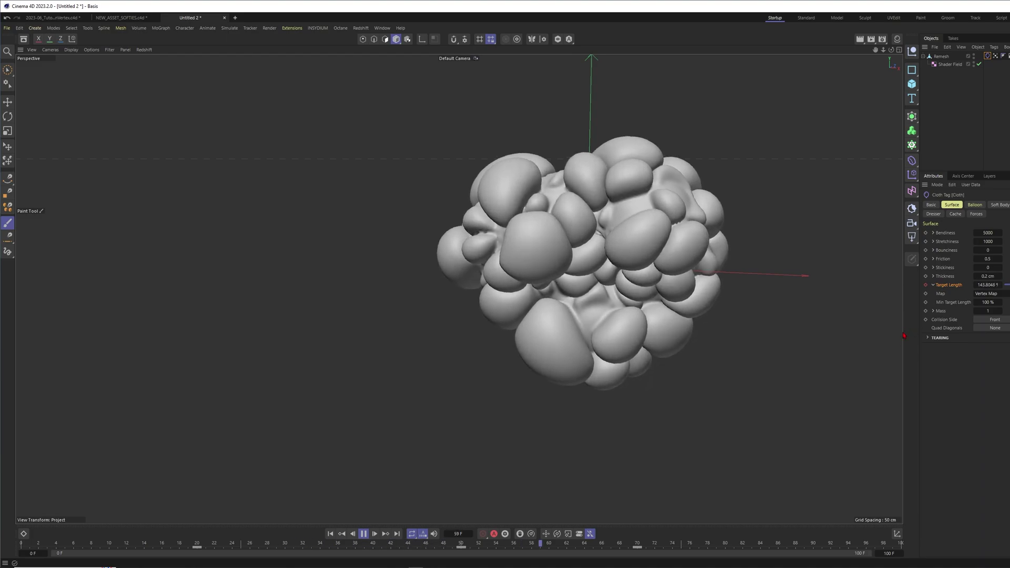
key("F8")
left_click(956, 128)
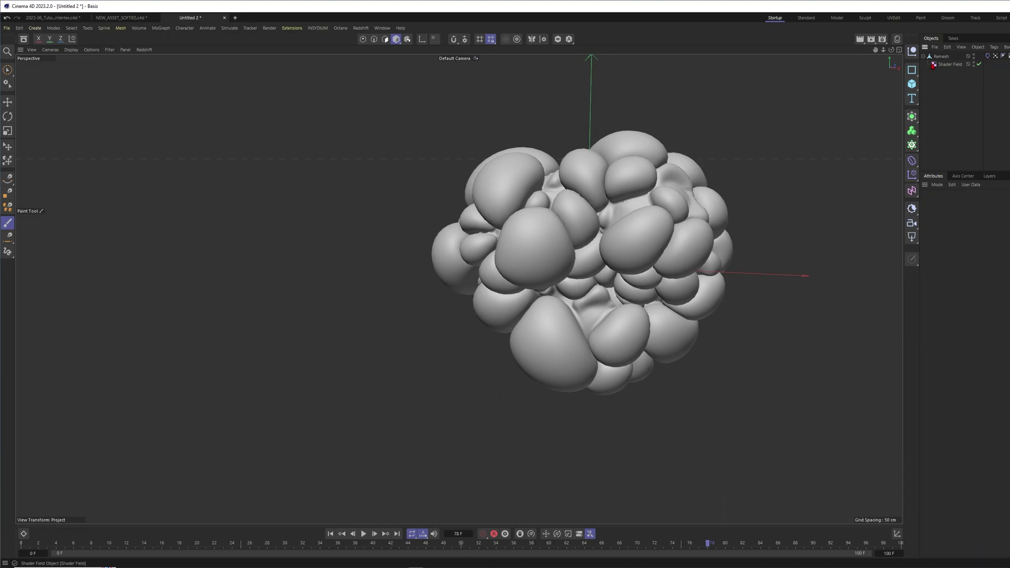
Add a Vibrate tag to the Remesh object and collapse its hierarchy
left_click(943, 56)
left_click(924, 56)
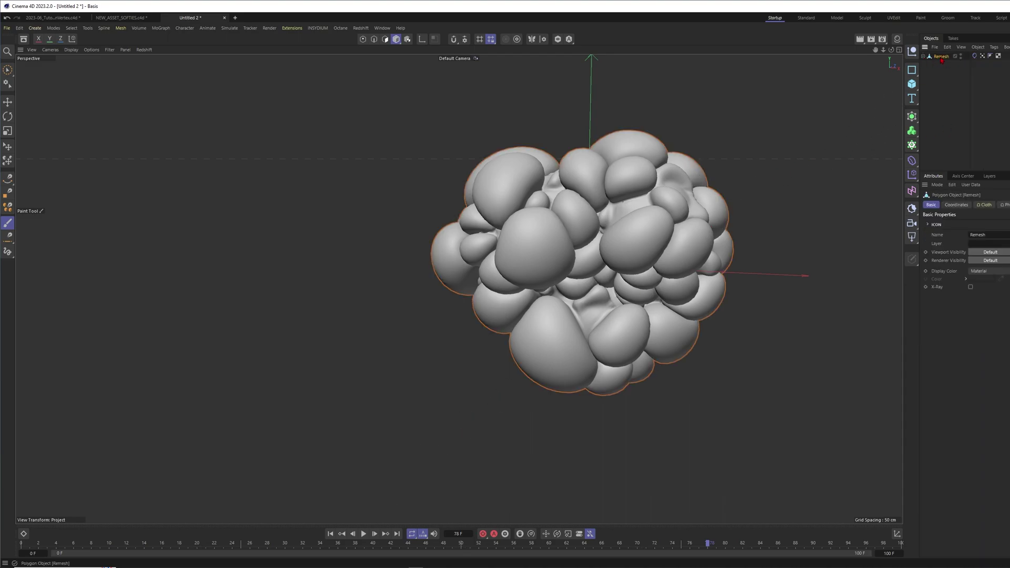
right_click(941, 56)
key("Return")
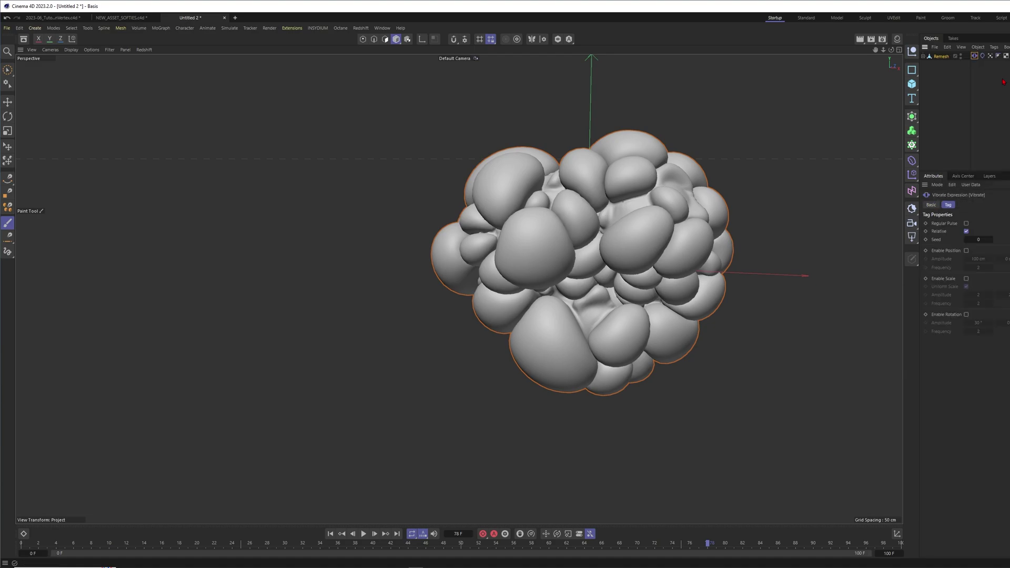
Enable rotation in the Vibrate tag and set its rotation Amplitude to 500° on the axes
left_click(967, 314)
double_click(978, 323)
type("500")
left_click(1005, 323)
type("500")
key("Tab")
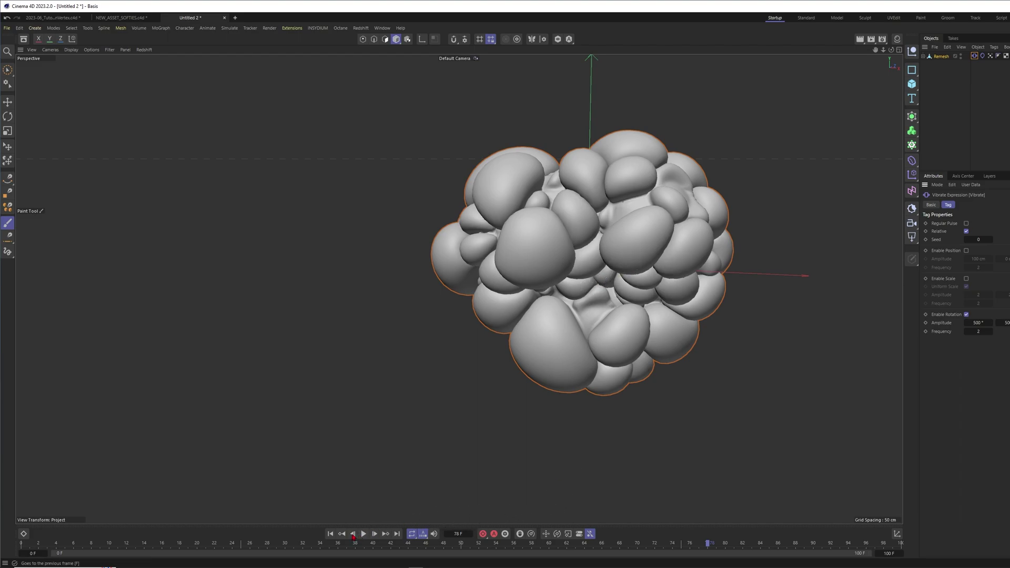
Keyframe the Vibrate tag's rotation Amplitude at 0° on frame 20
left_click(197, 545)
key("0")
left_click(1004, 322)
type("0")
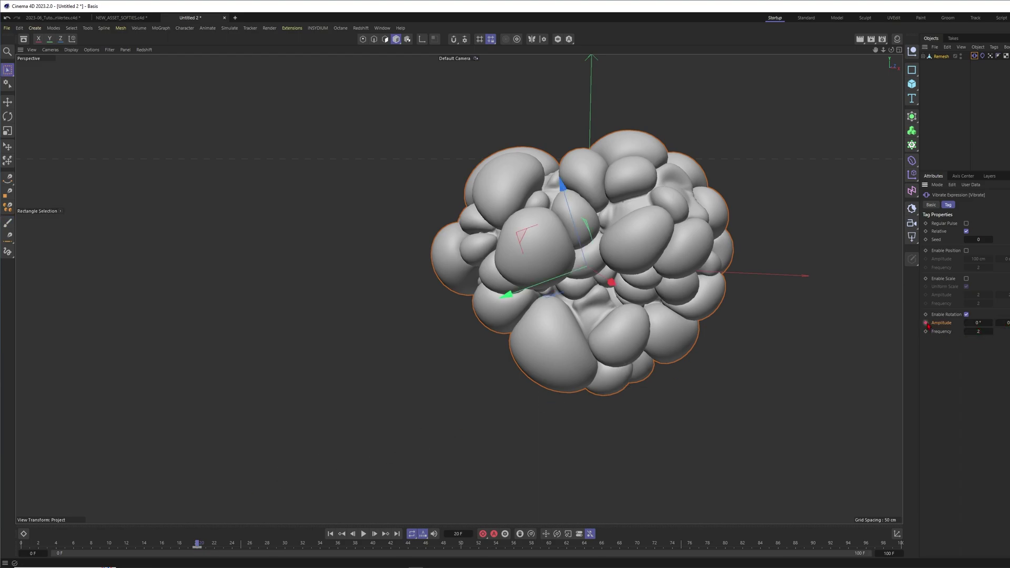
Keyframe the rotation Amplitude at 500° on frame 80 and set the rotation Frequency to 0.2
left_click(726, 547)
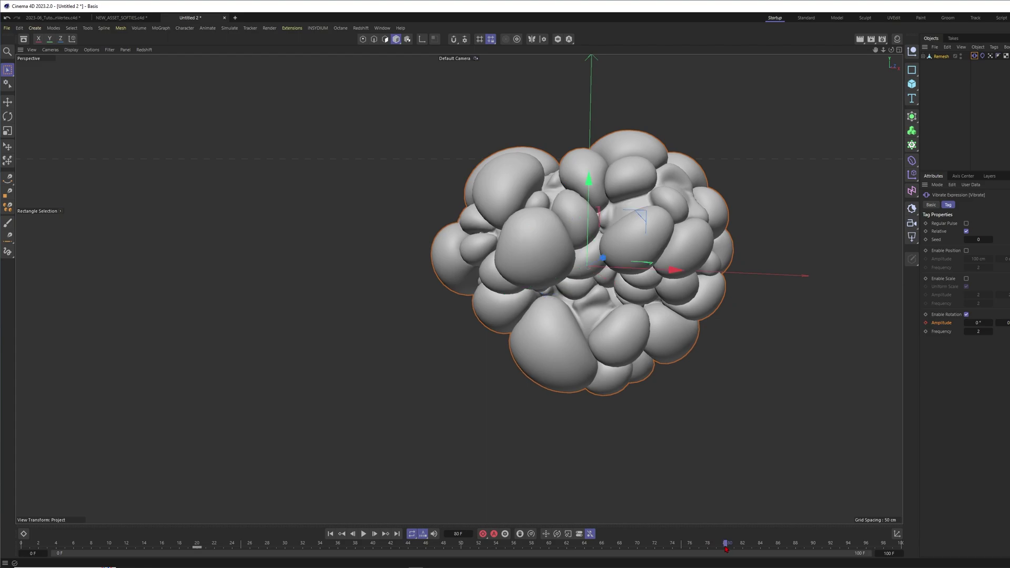
left_click(979, 323)
type("500")
left_click(1004, 323)
left_click(925, 323)
left_click(978, 332)
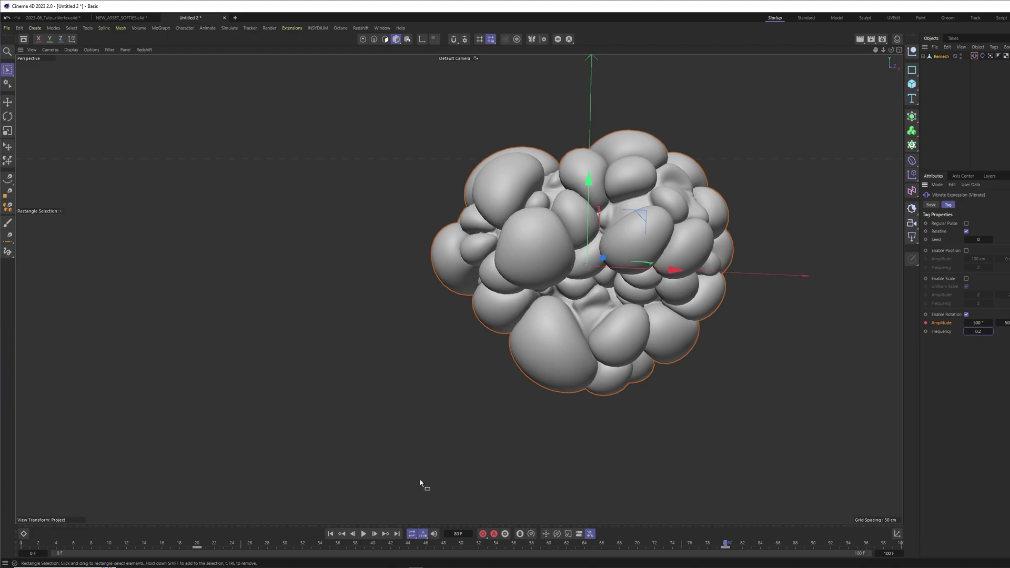
Play the simulation from the first frame and examine how the rotation vibration deforms the balloons
left_click(330, 534)
left_click(364, 534)
left_click(1001, 140)
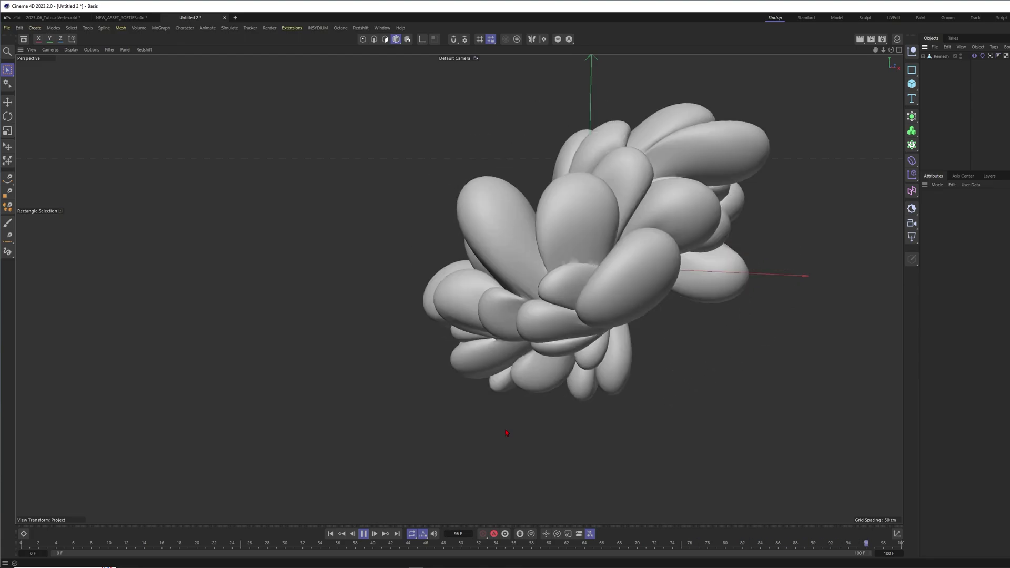
left_click(364, 533)
left_click(363, 533)
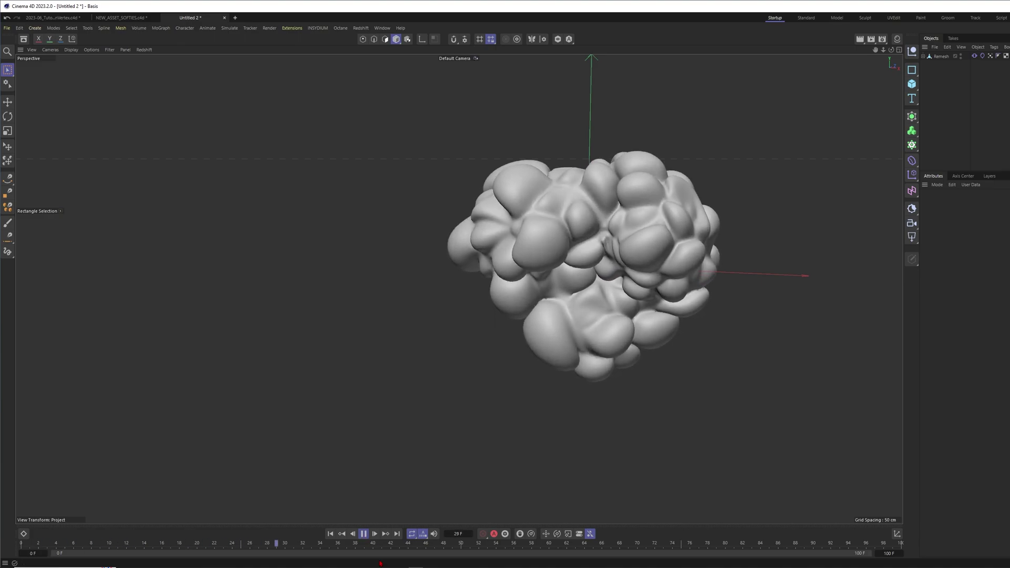
left_click(364, 534)
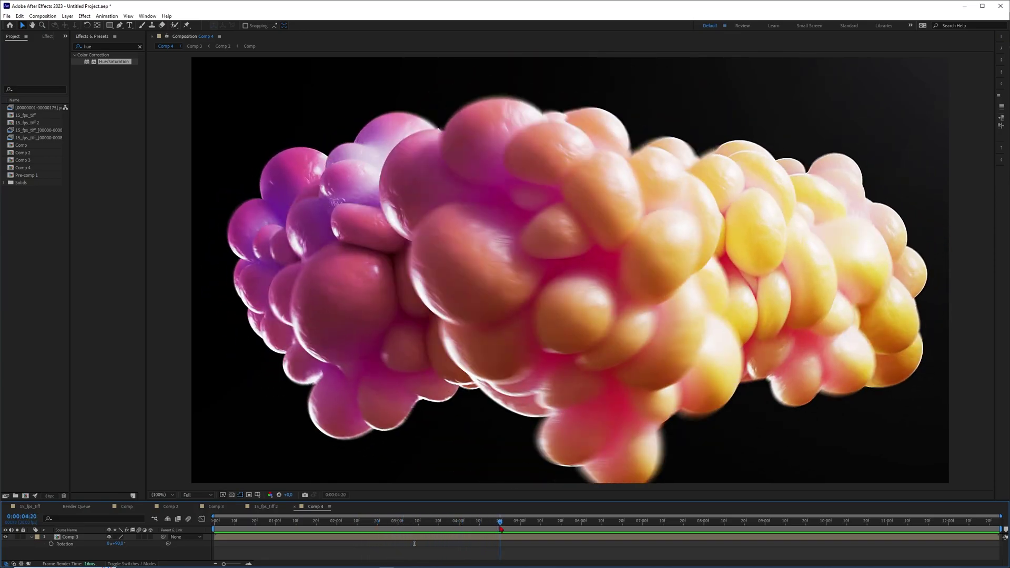
Switch to After Effects and scrub and play Comp 4 to review the rendered balloon animation
left_click_drag(506, 529, 422, 539)
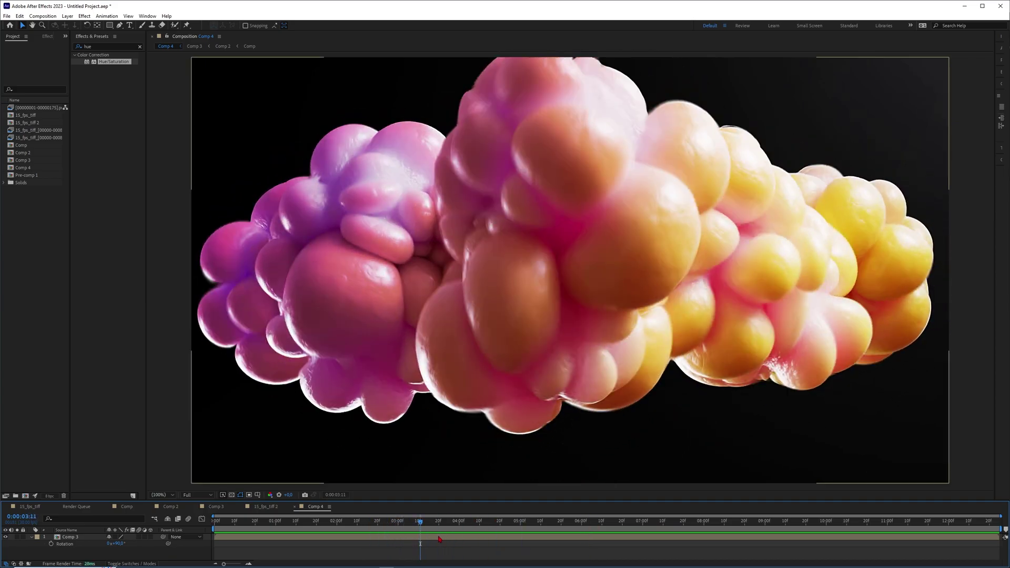
left_click_drag(417, 524, 429, 523)
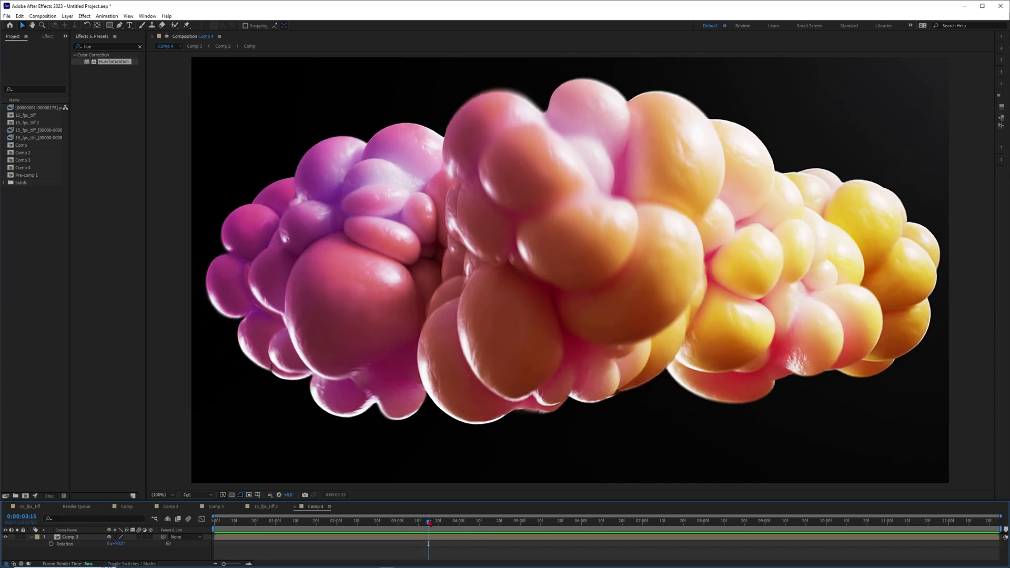
key("space")
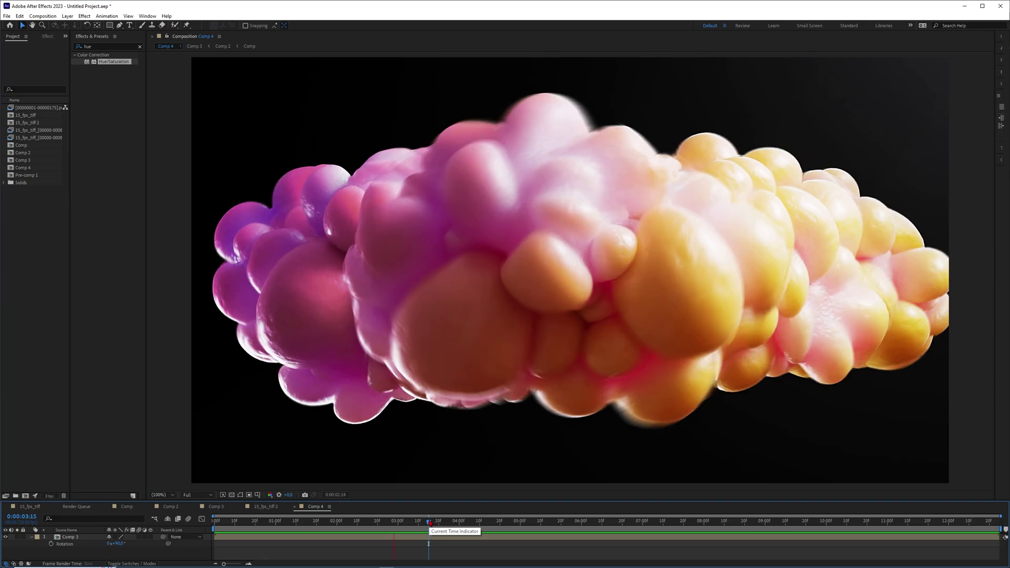
left_click_drag(429, 522, 393, 524)
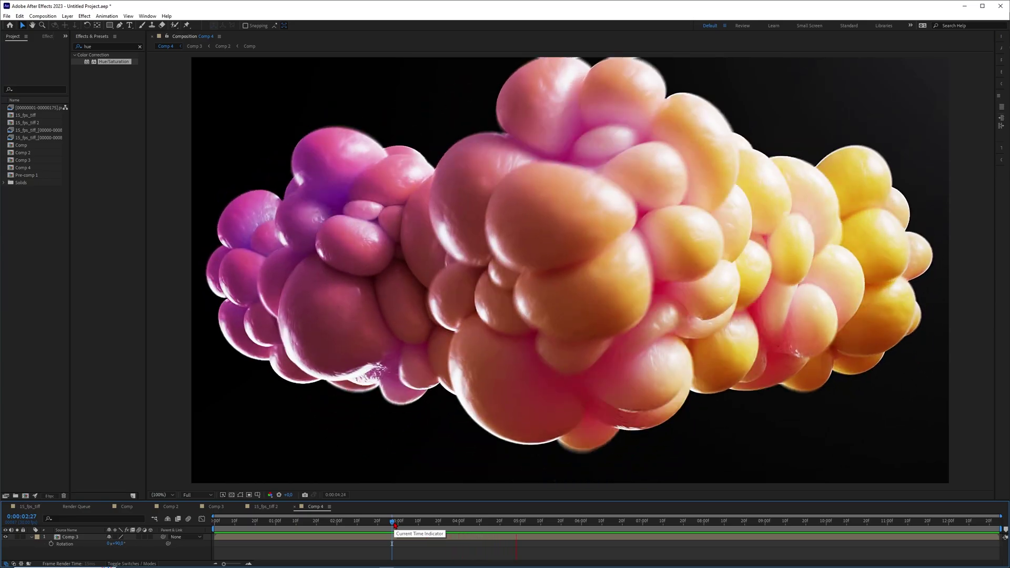
left_click_drag(395, 524, 319, 522)
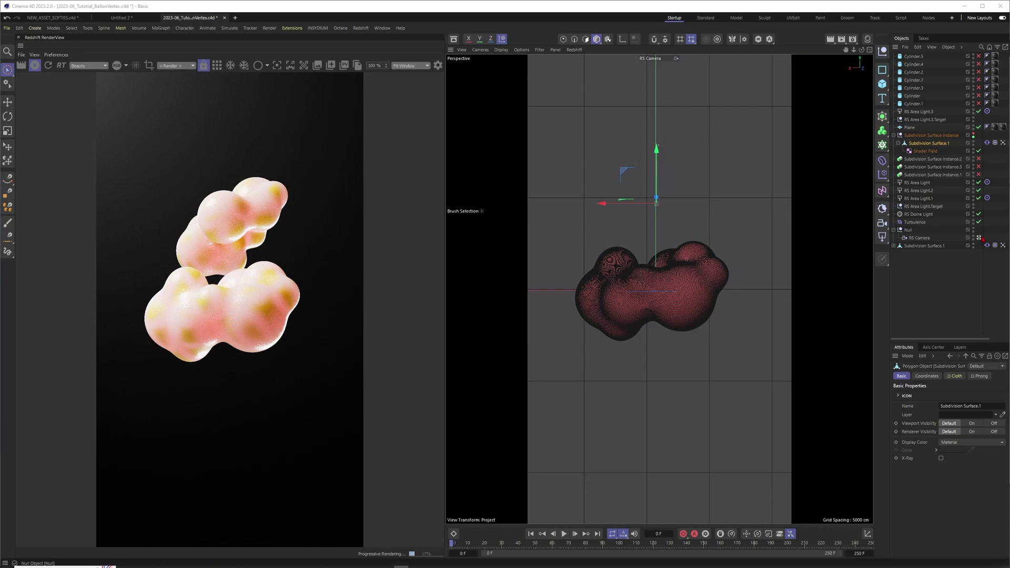
Set the render view's camera to RS Camera and inspect the lower balloon mesh up close and at a partly inflated frame
left_click(191, 65)
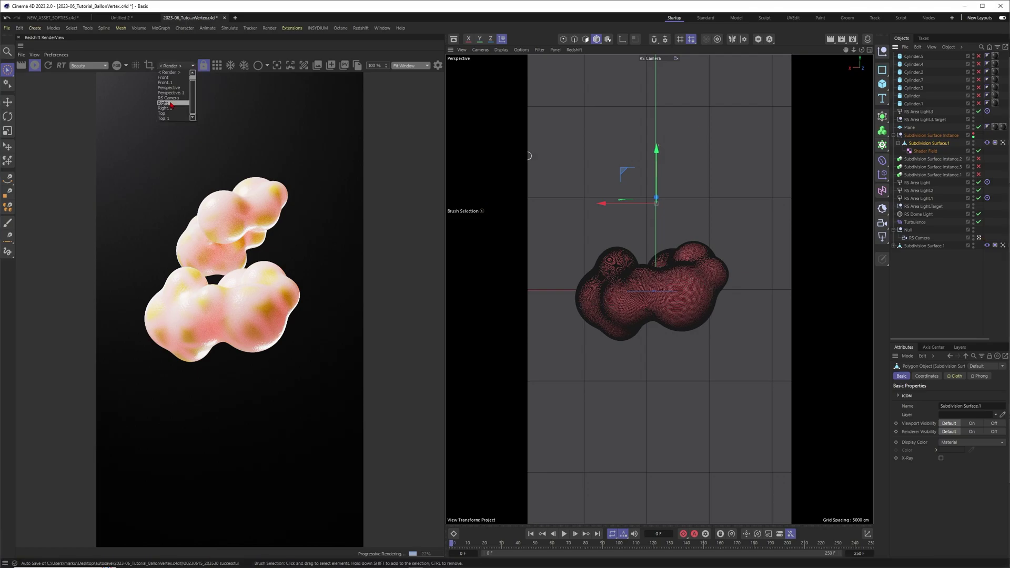
left_click(169, 98)
left_click_drag(700, 274, 657, 339, "alt")
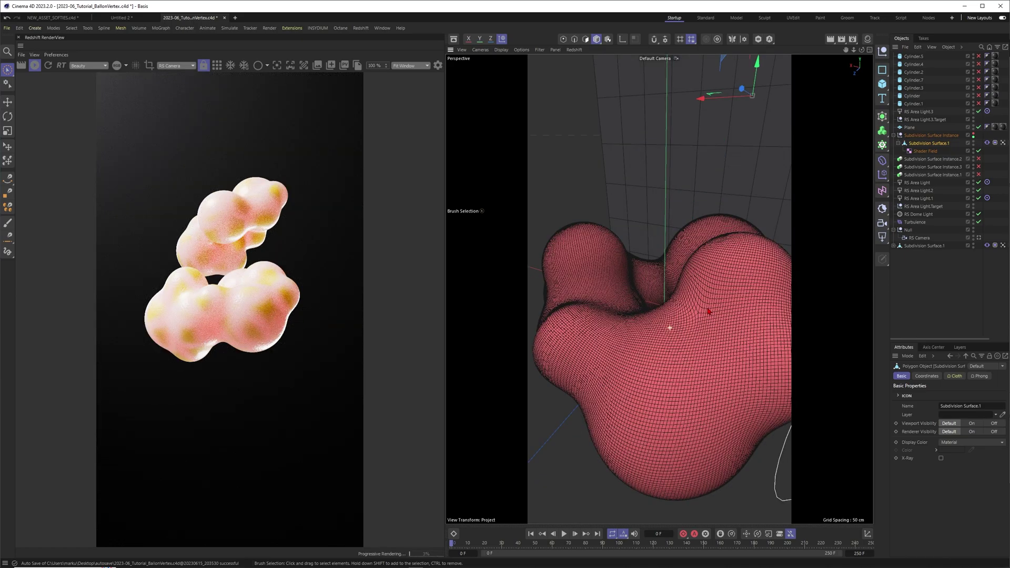
left_click_drag(708, 312, 663, 281, "alt")
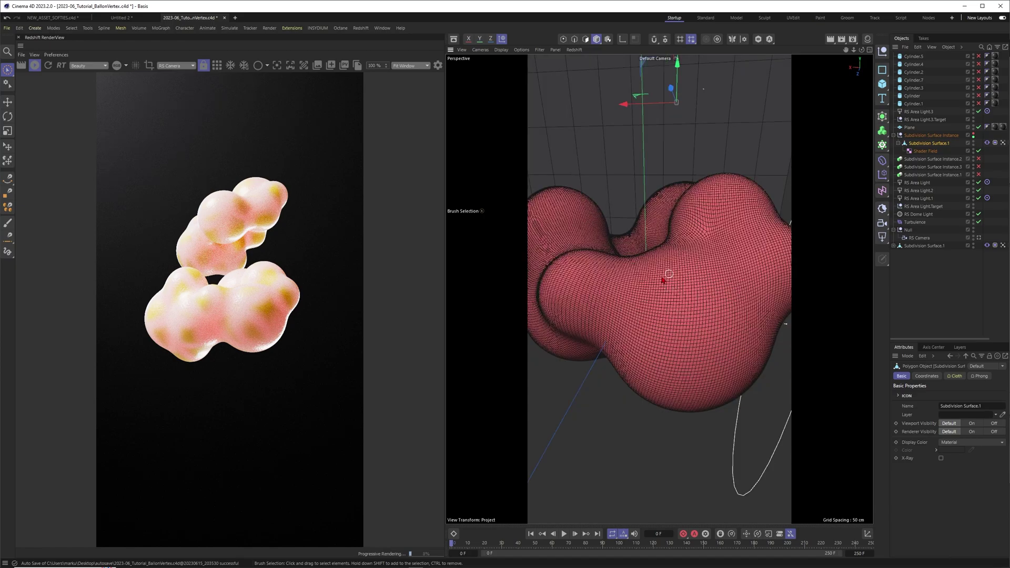
left_click(711, 260)
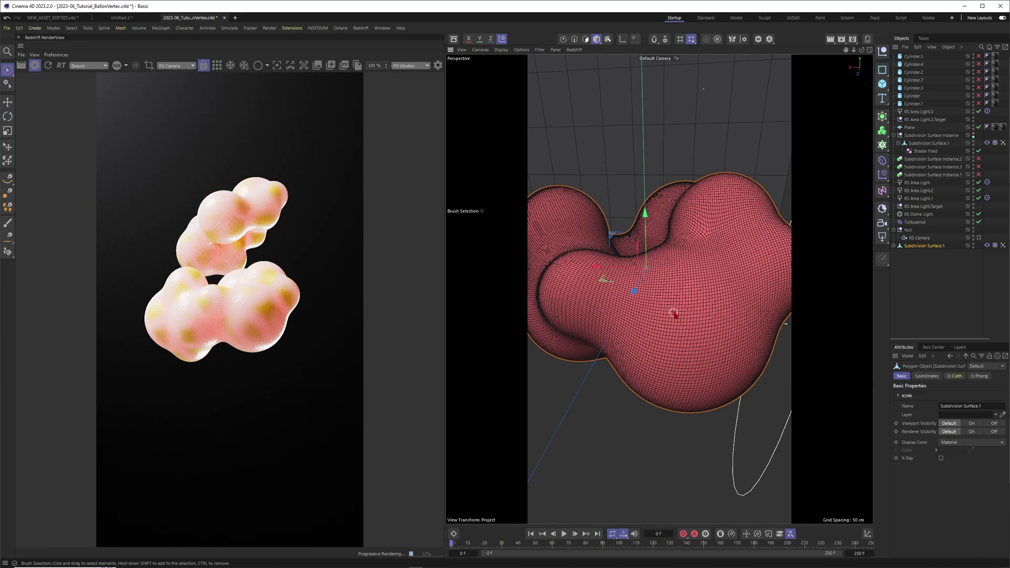
left_click(513, 538)
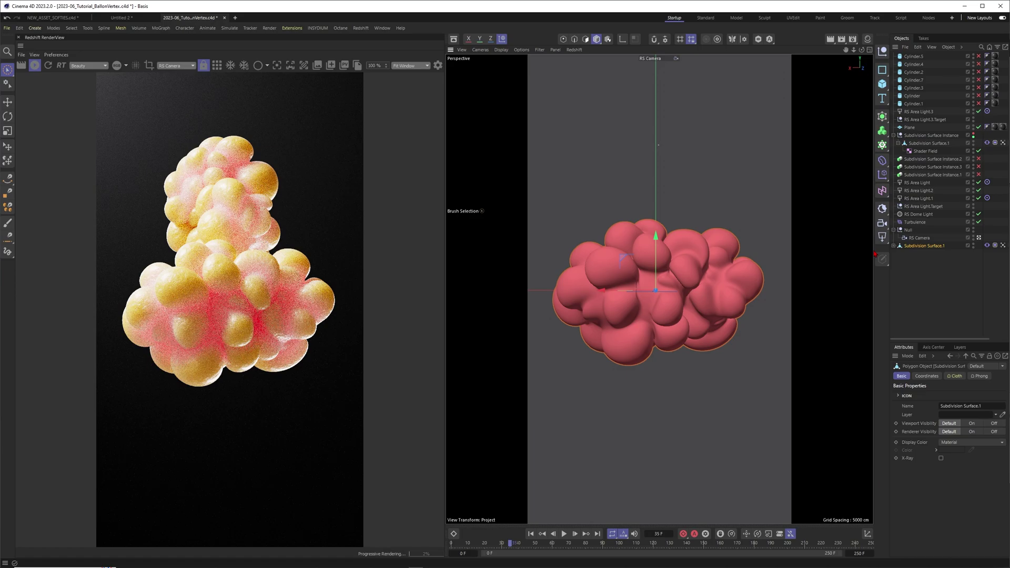
Show the Vibrate tag settings of the Subdivision Surface.1 inside the instance null and open the Material Manager
key("ctrl+d")
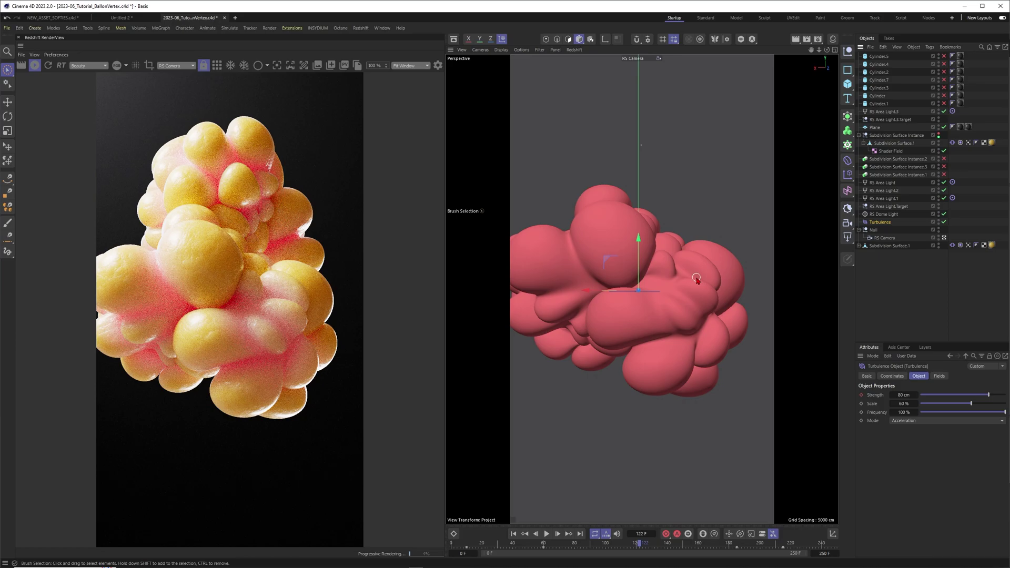
left_click(952, 142)
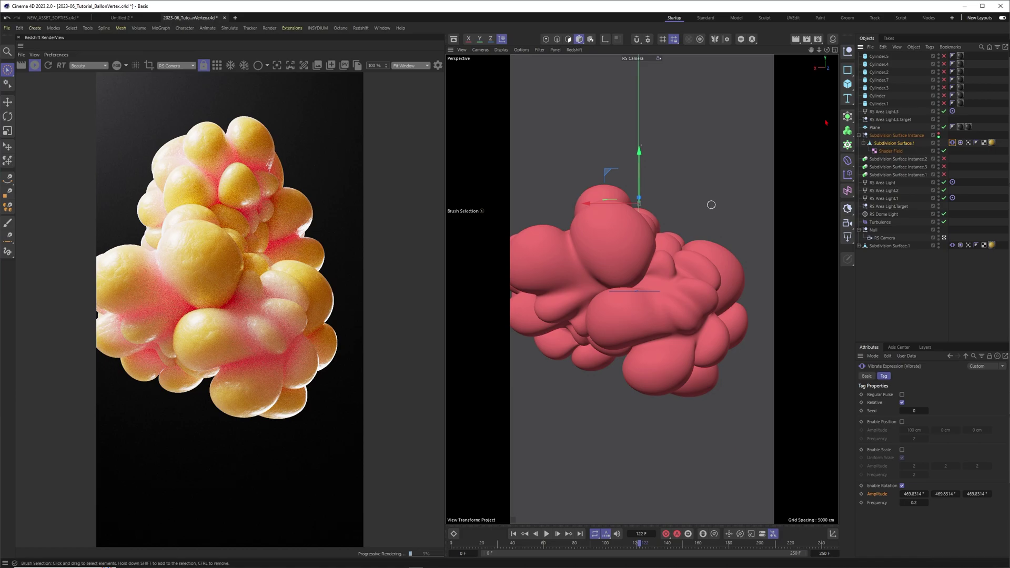
left_click(832, 39)
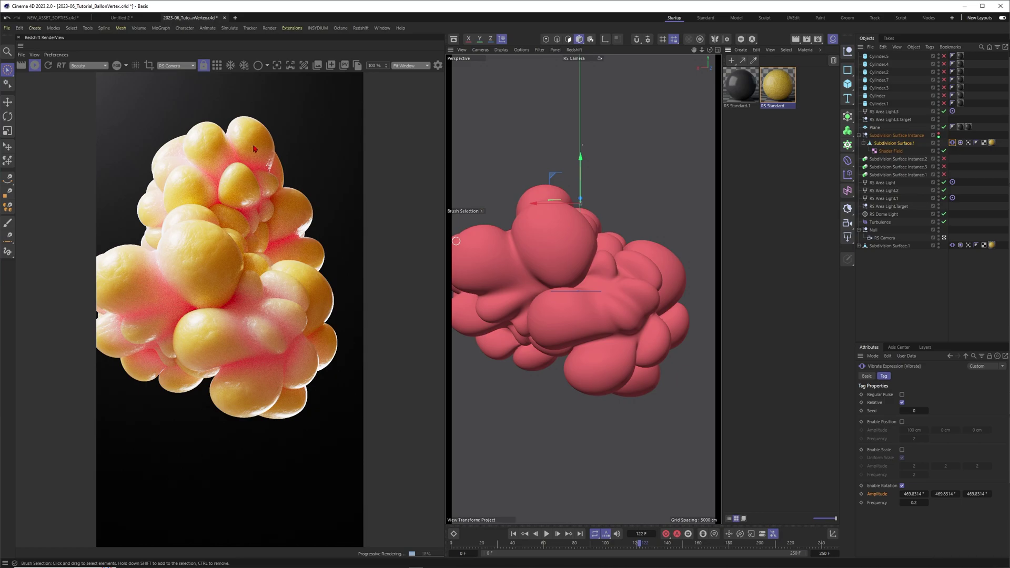
Switch RS Area Light.1 off to compare its contribution to the render, and undo the change
left_click_drag(617, 331, 614, 336, "alt")
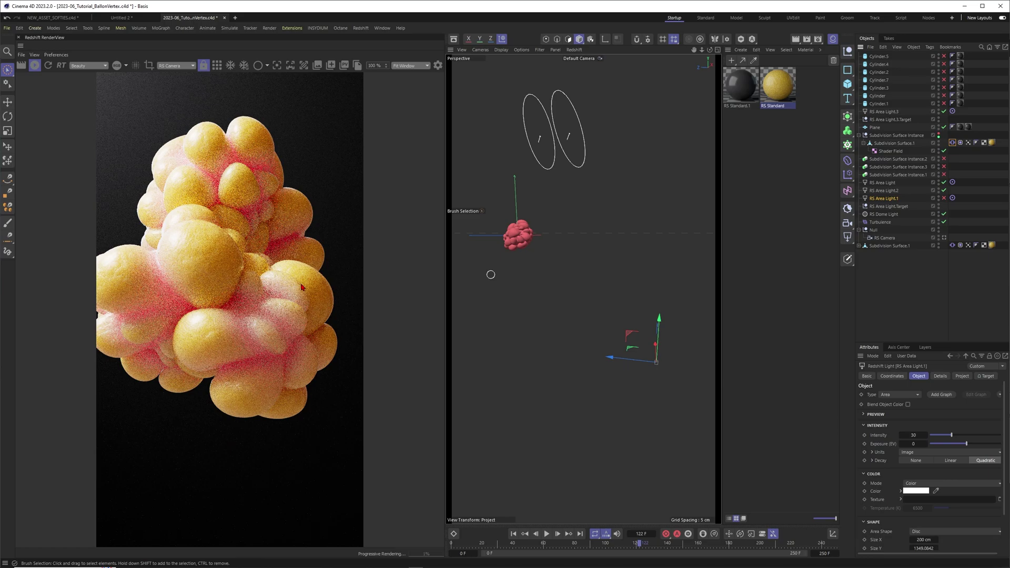
key("ctrl+z")
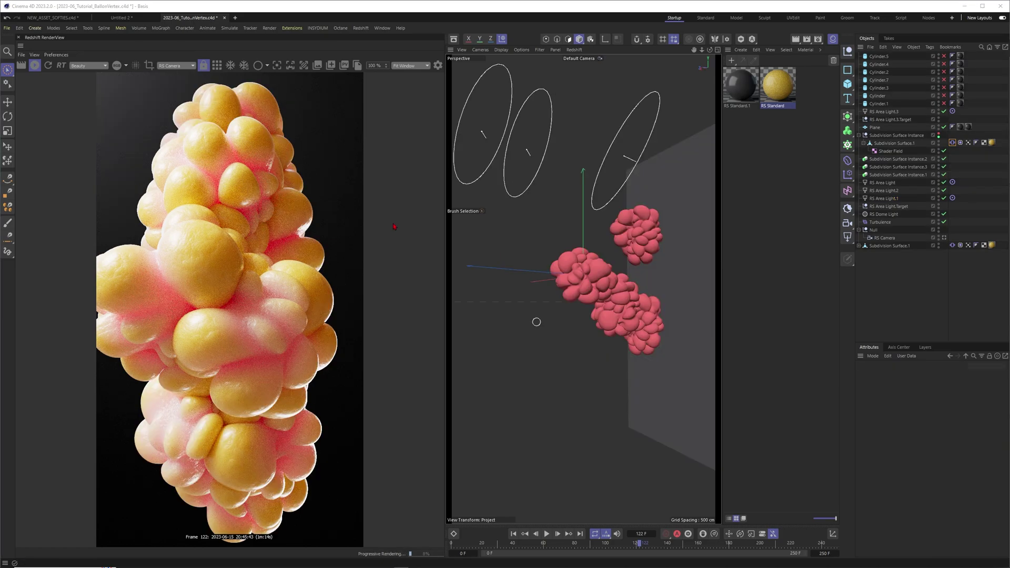
Select RS Area Light and RS Area Light.2 above the balloons and disable both to compare the lighting
left_click(584, 295)
scroll(586, 291, "down", 5)
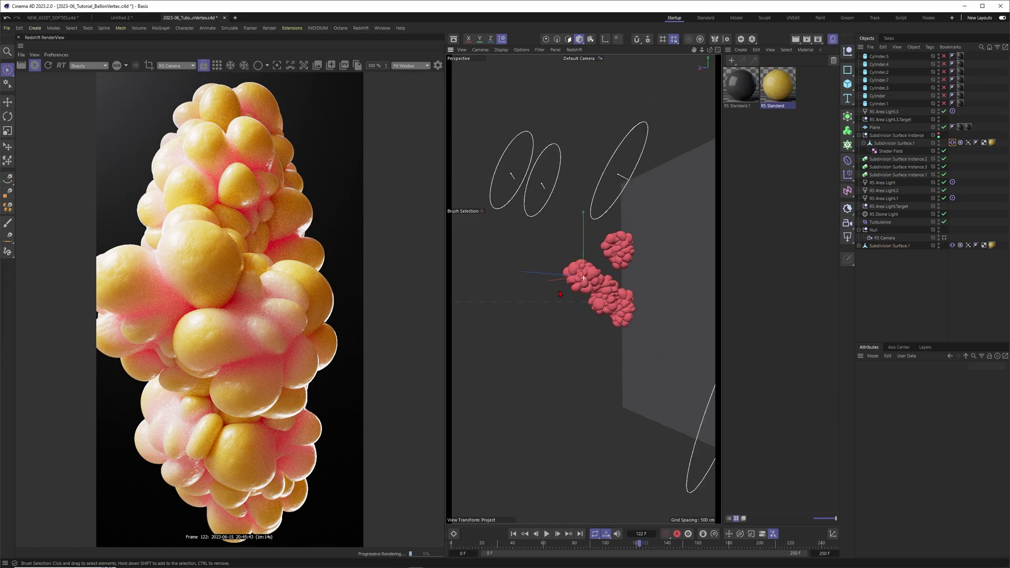
left_click_drag(564, 333, 541, 209, "alt")
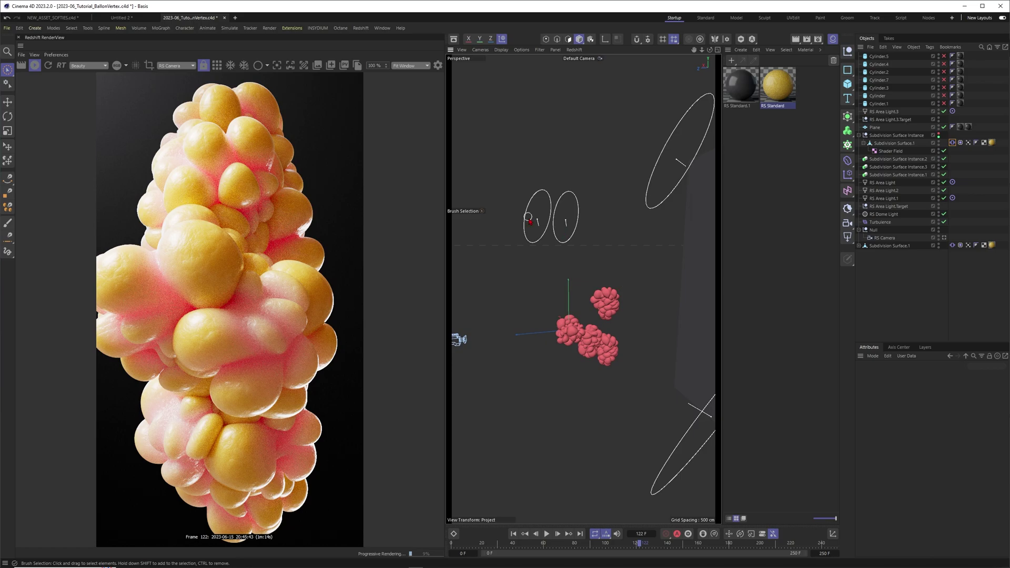
mouse_move(541, 231)
left_mouse_down()
mouse_move(562, 228)
mouse_move(542, 213)
left_mouse_up()
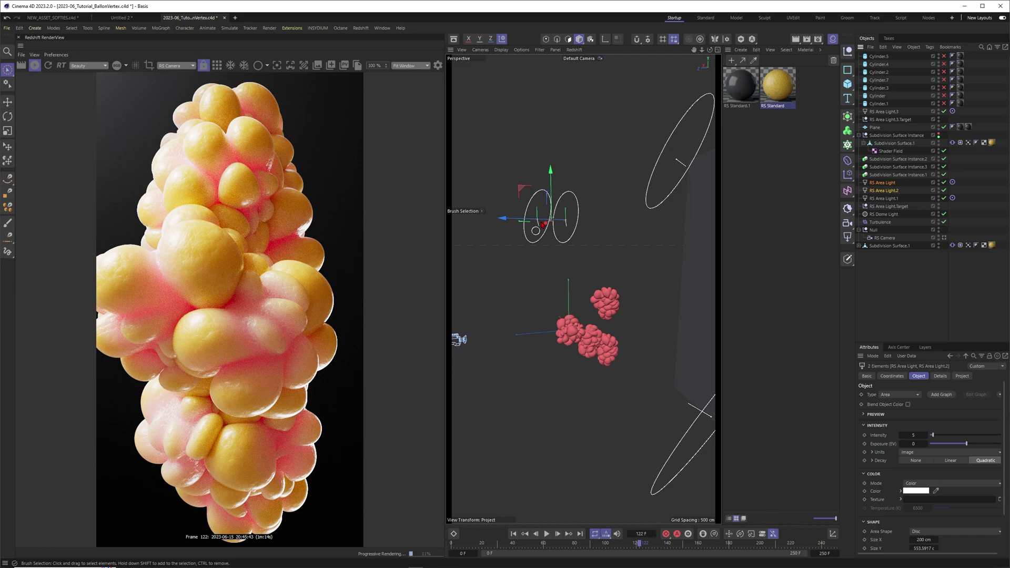
key("q")
left_click_drag(542, 225, 580, 192, "alt")
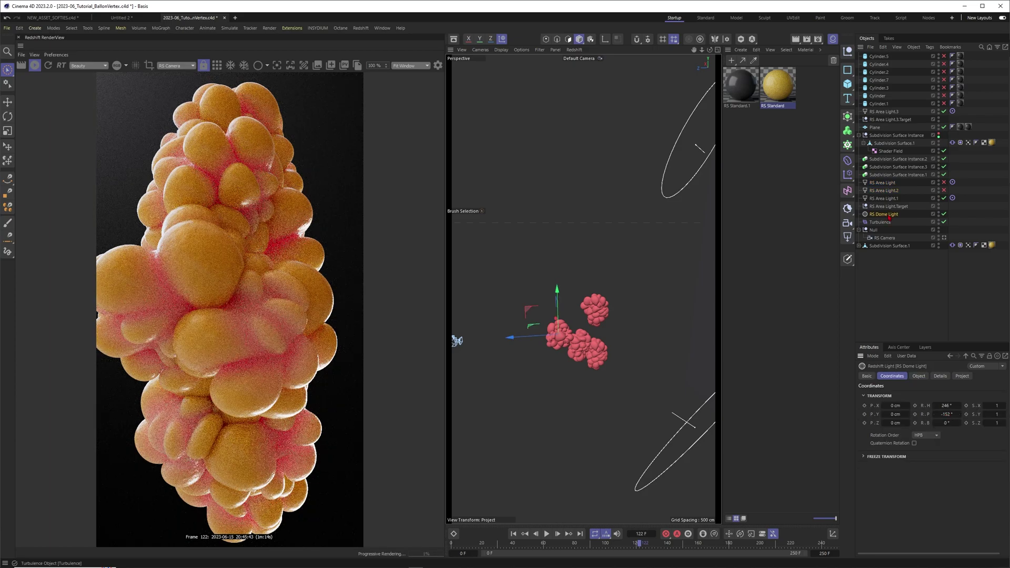
Reset the RS Dome Light's rotation, and set its heading to 60° and its pitch to -50°
right_click(945, 406)
right_click(946, 414)
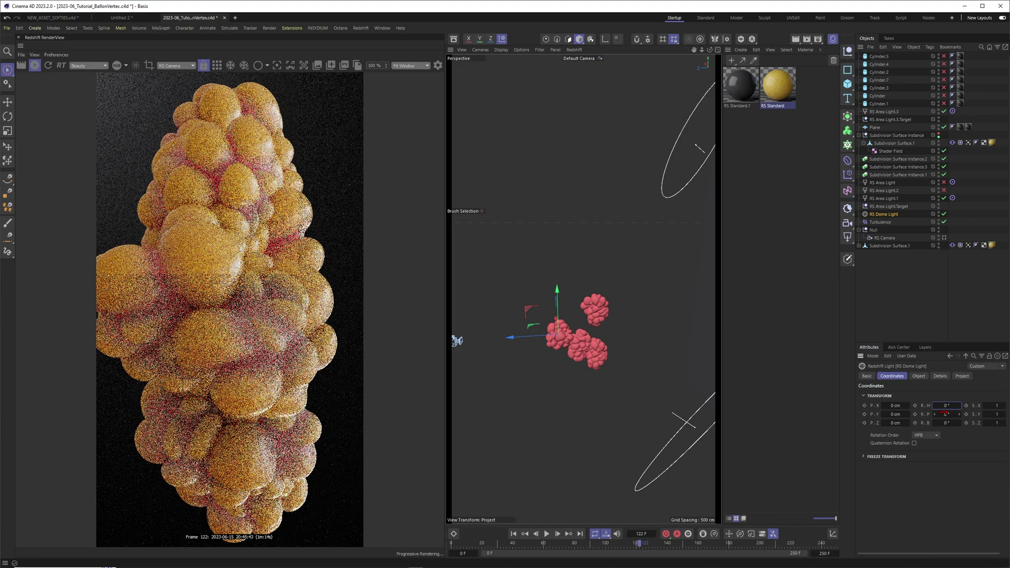
type("60")
key("Return")
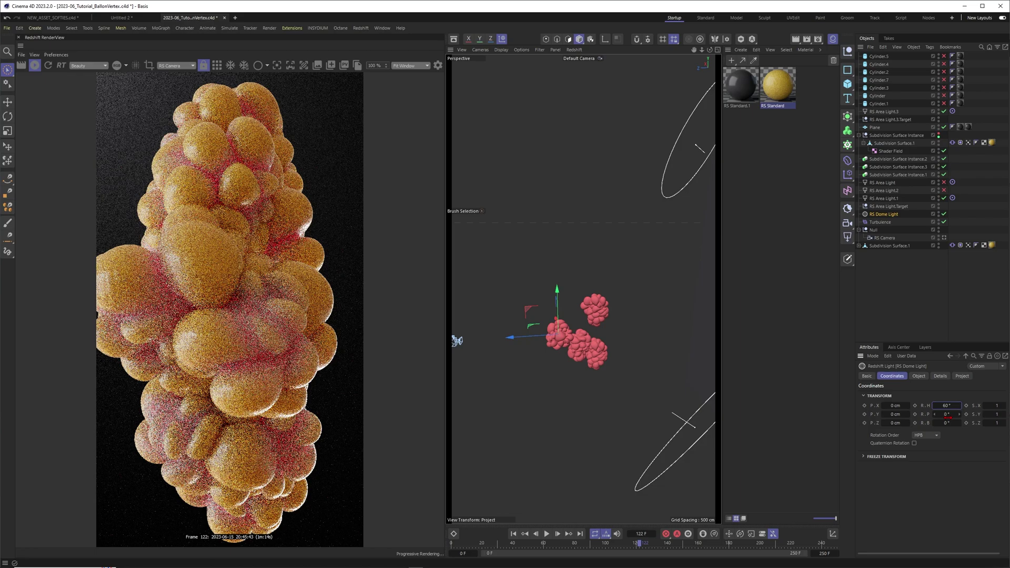
left_click(947, 415)
type("-50")
key("Return")
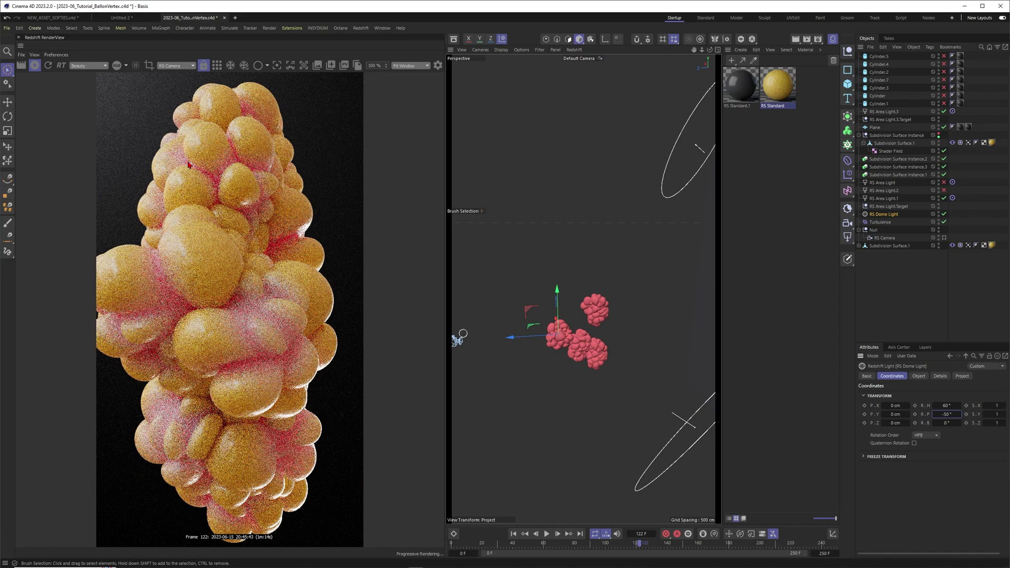
Restore RS Area Light and RS Area Light.2 to their enabled state
key("ctrl+z")
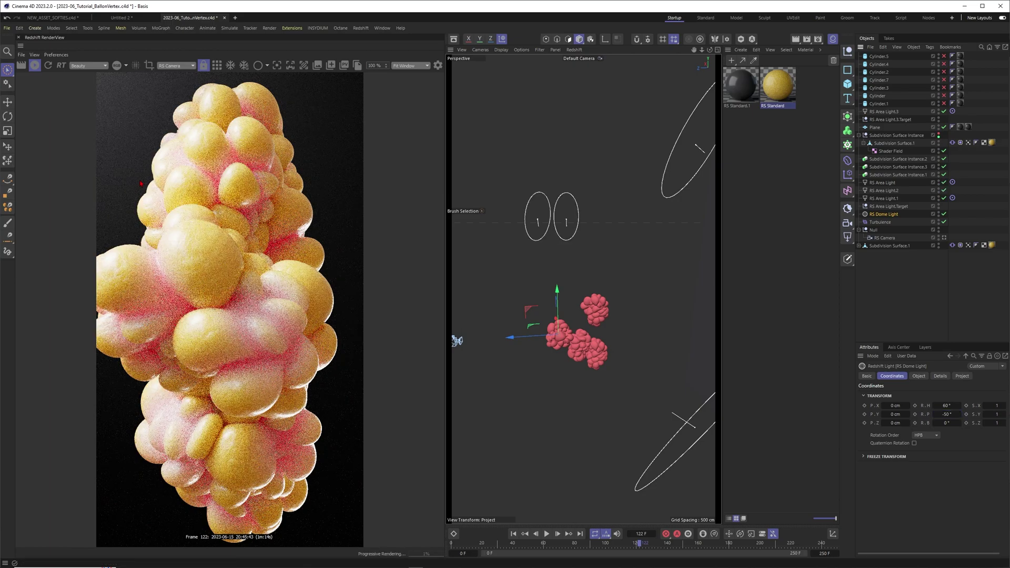